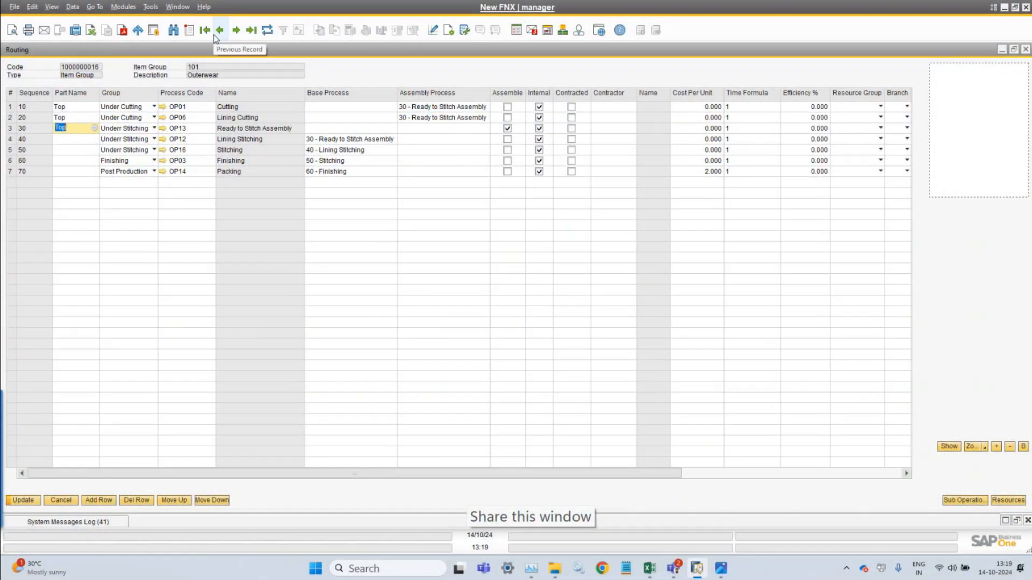
Close the routing form and all the other open windows
{"action": "left_click", "coordinate": [64, 503]}
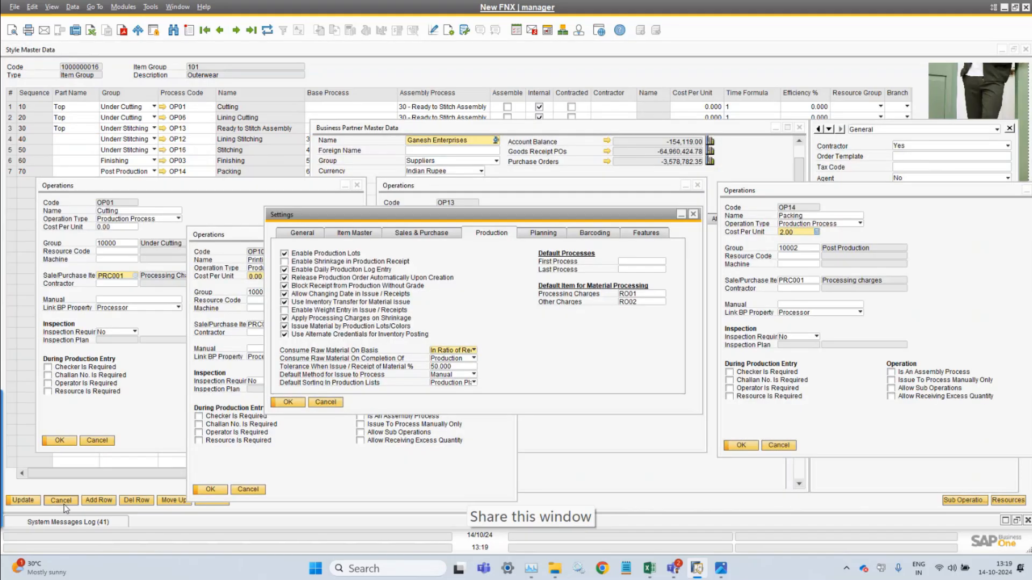
{"action": "left_click", "coordinate": [179, 7]}
{"action": "left_click", "coordinate": [198, 39]}
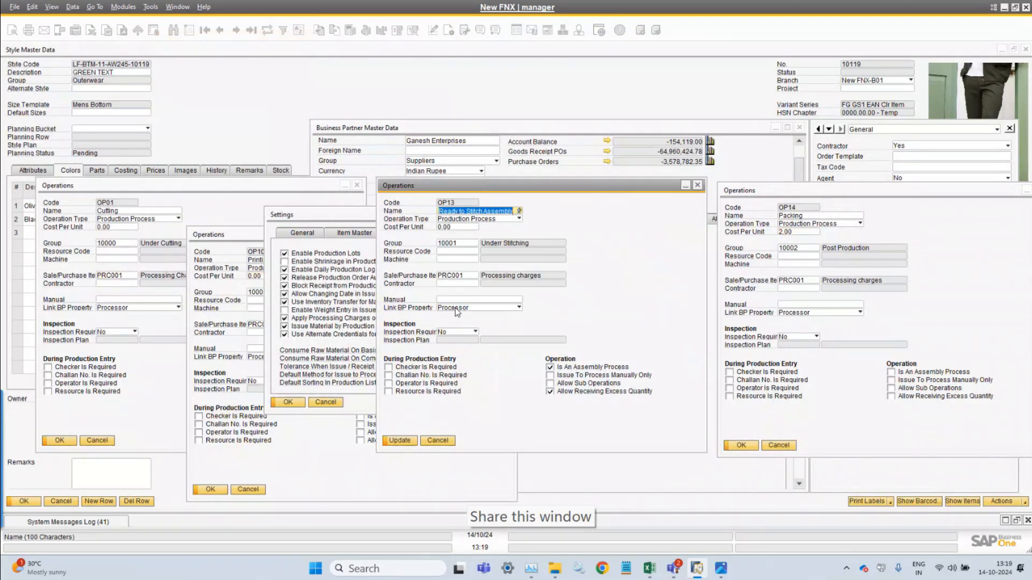
{"action": "left_click", "coordinate": [466, 306]}
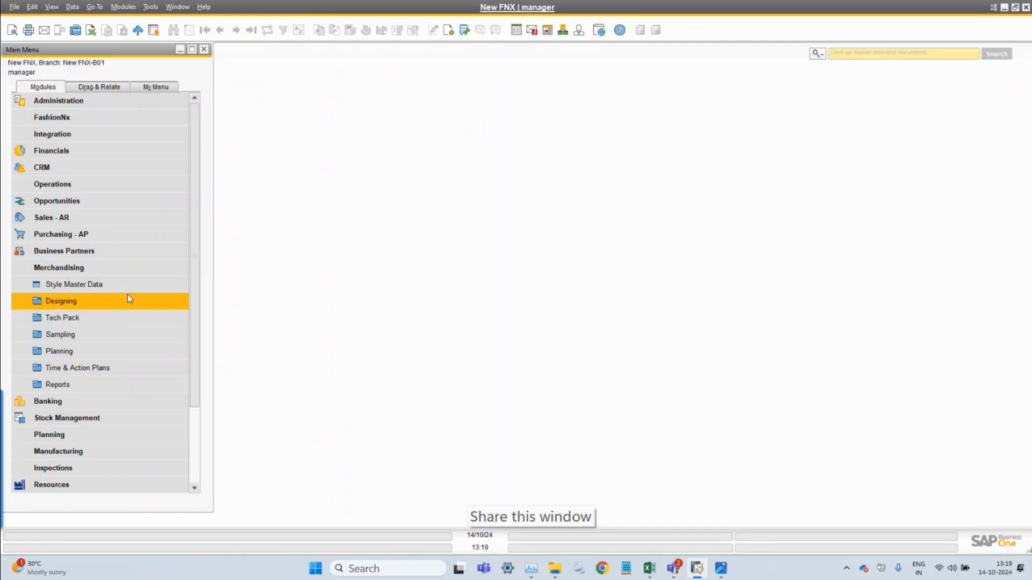
Open the merchandising Bill of Materials form and go to its last record
{"action": "left_click", "coordinate": [111, 265]}
{"action": "left_click", "coordinate": [112, 264]}
{"action": "left_click", "coordinate": [109, 317]}
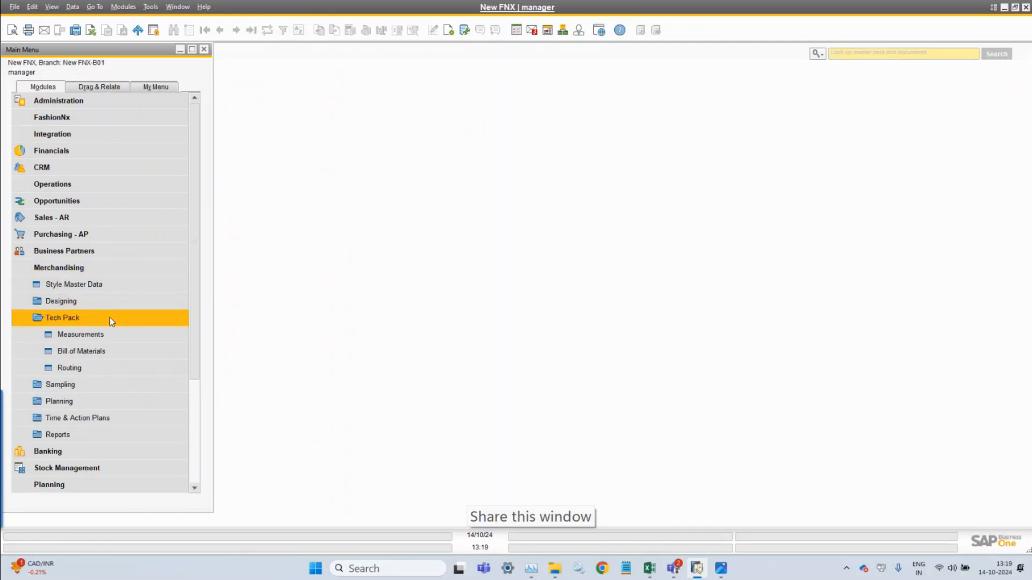
{"action": "left_click", "coordinate": [111, 353]}
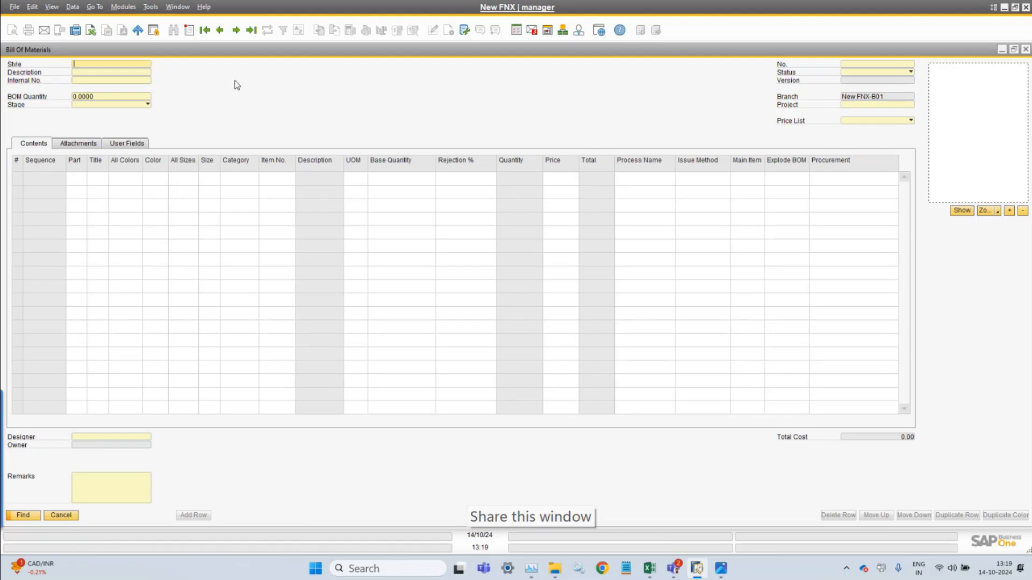
{"action": "key", "text": "ctrl+Page_Down"}
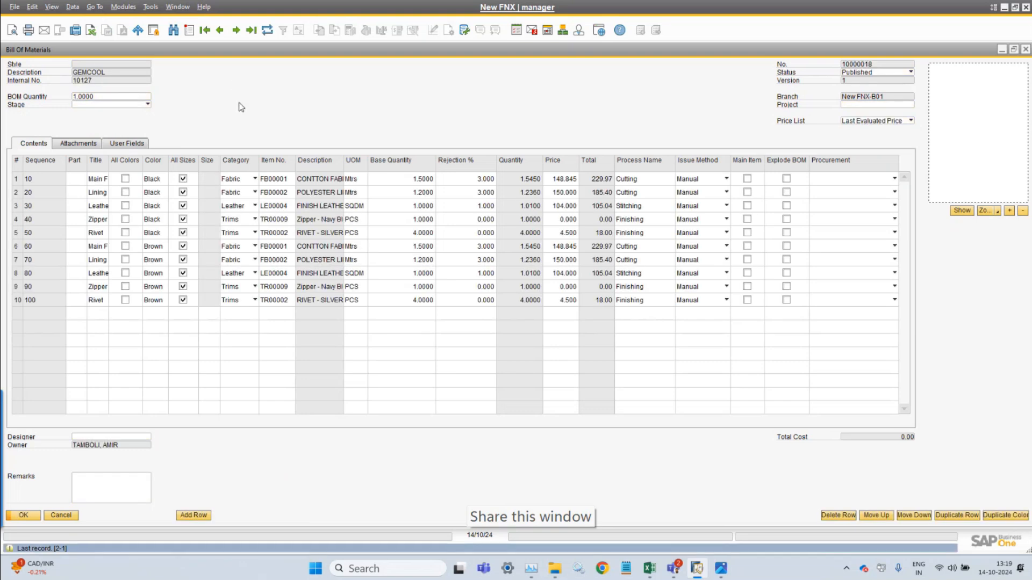
Resize the bill of materials columns to fit their contents and review the available status options without changing the status
{"action": "left_click", "coordinate": [51, 7]}
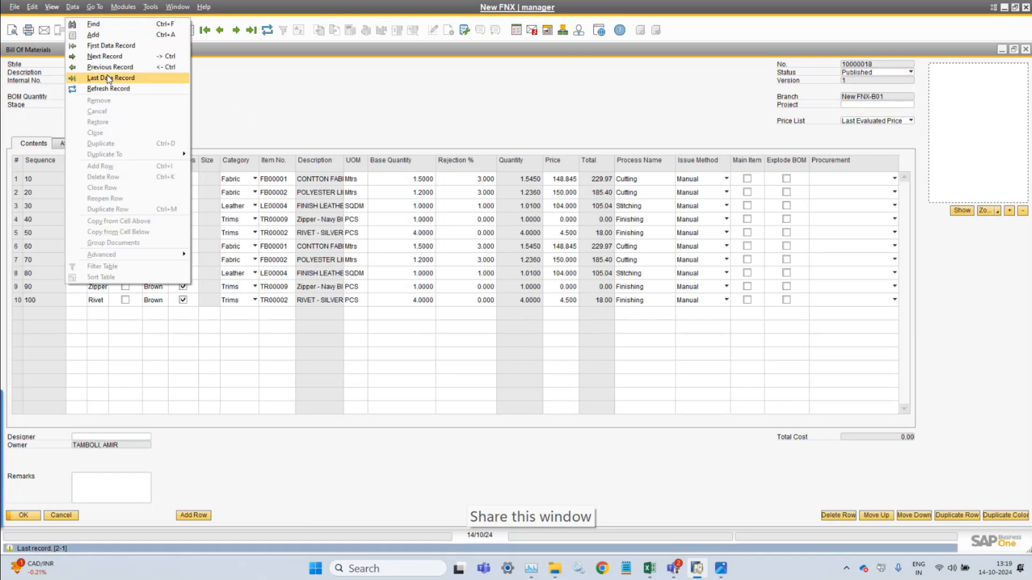
{"action": "left_click", "coordinate": [88, 101]}
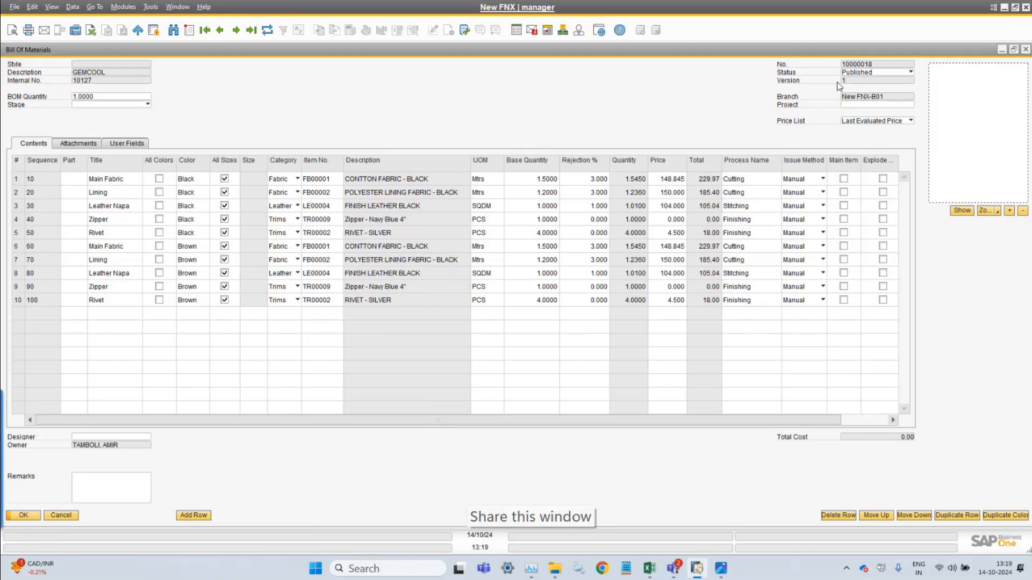
{"action": "left_click", "coordinate": [864, 76]}
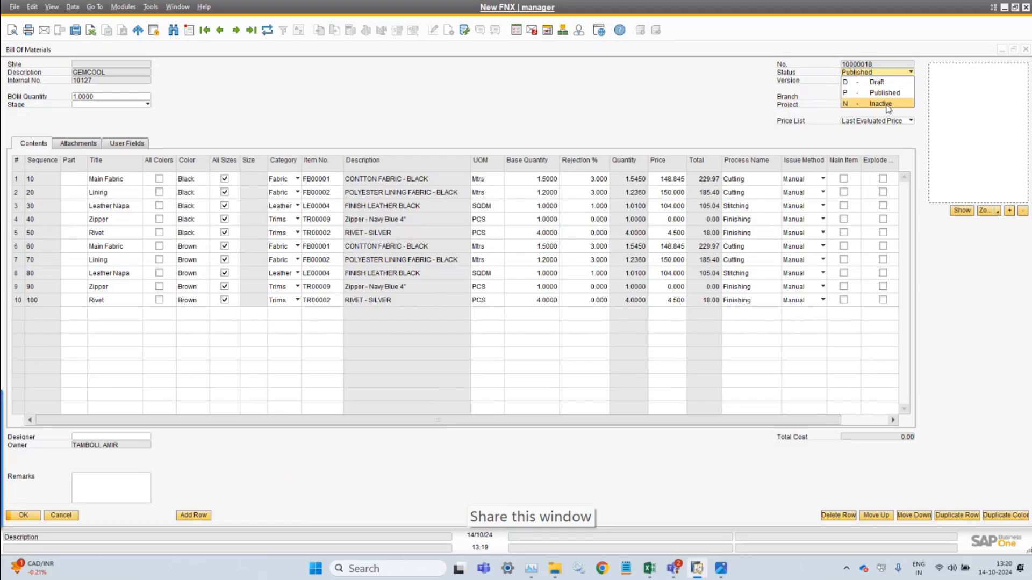
{"action": "left_click", "coordinate": [350, 105]}
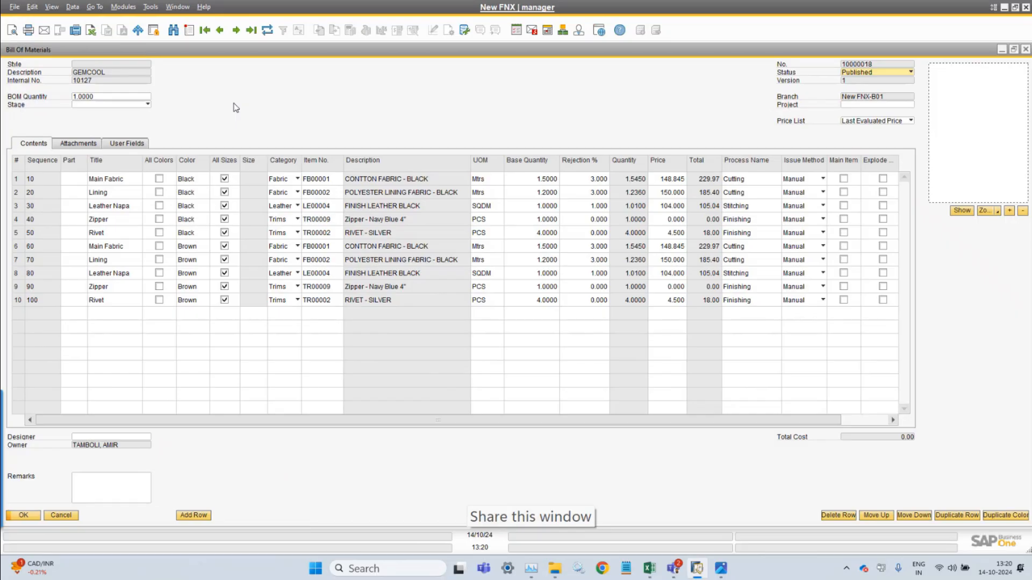
Open Style Master Data and go to the last style record
{"action": "left_click", "coordinate": [117, 7]}
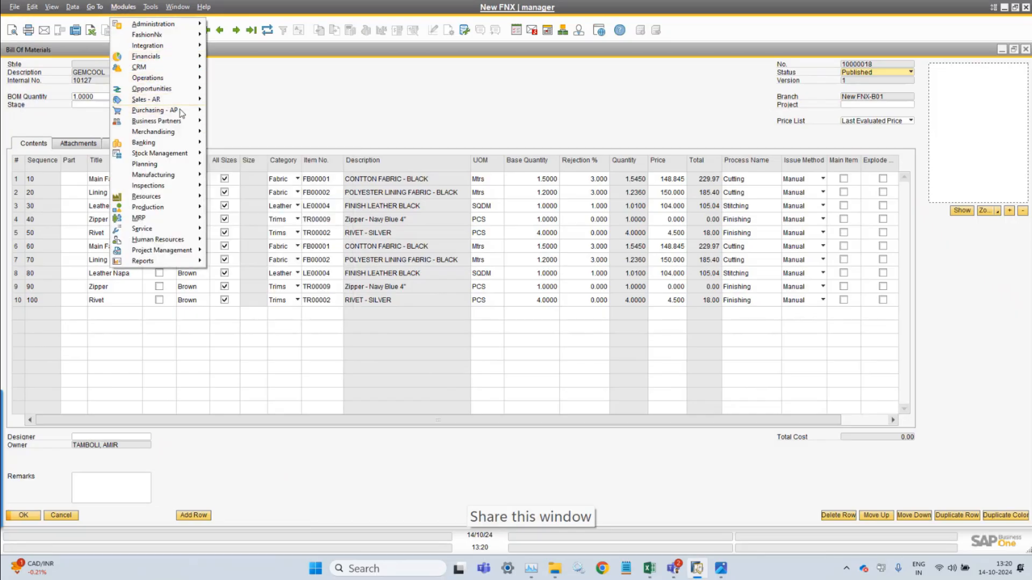
{"action": "mouse_move", "coordinate": [176, 131]}
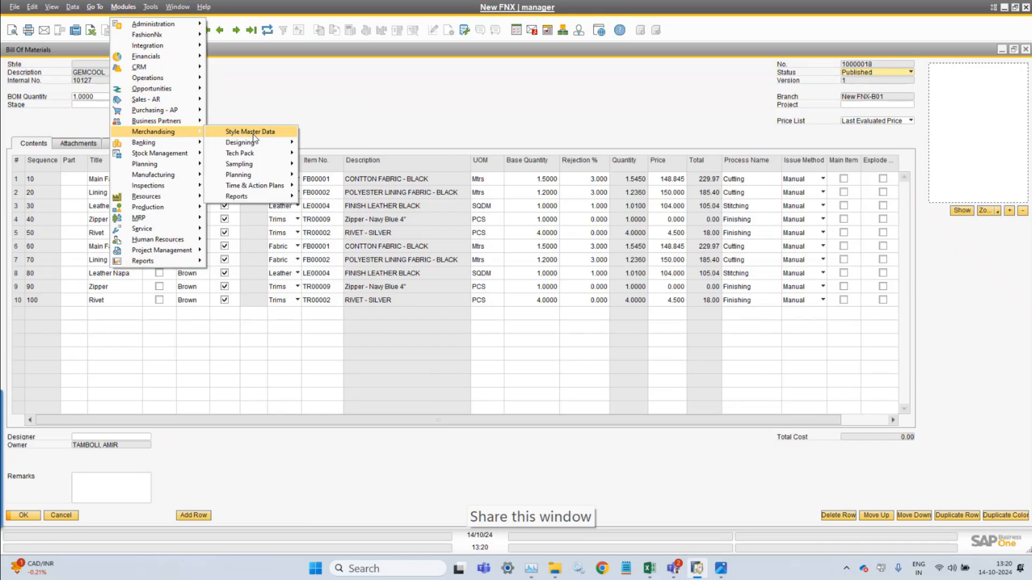
{"action": "left_click", "coordinate": [255, 138]}
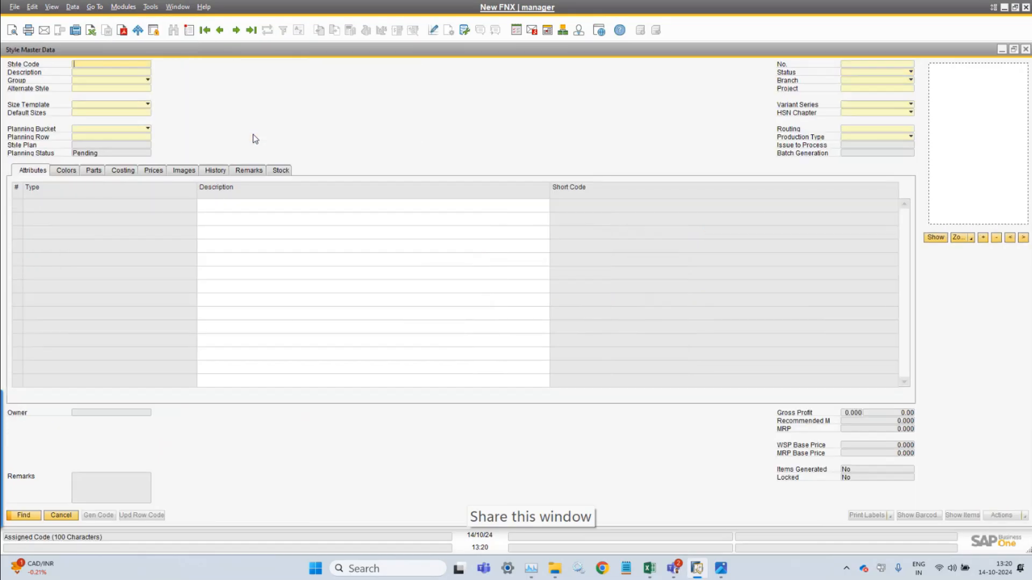
{"action": "key", "text": "ctrl+Page_Down"}
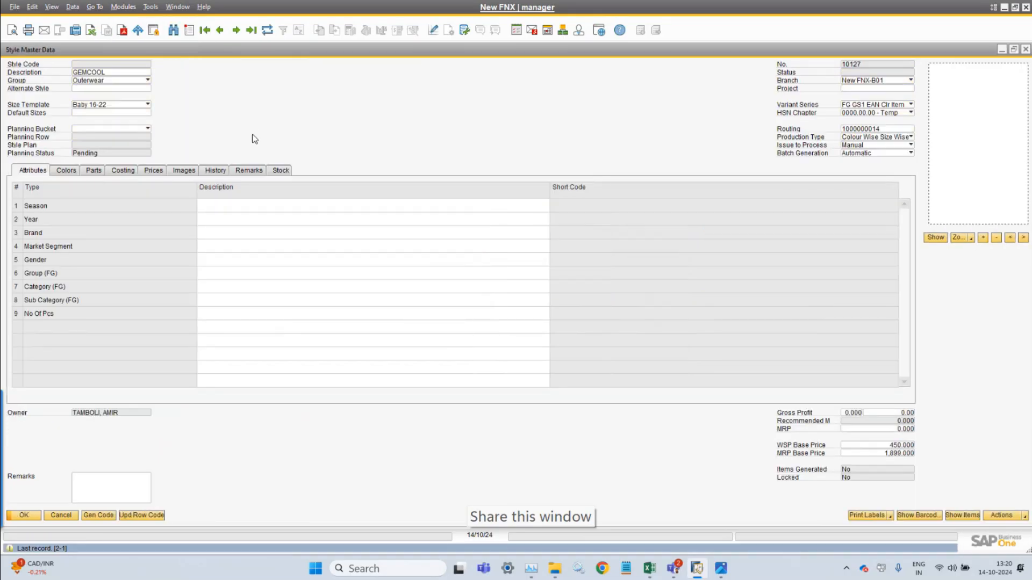
Open the Black costing sheet of style GEMCOOL in a smaller window and resize its columns to fit their contents
{"action": "left_click", "coordinate": [118, 171]}
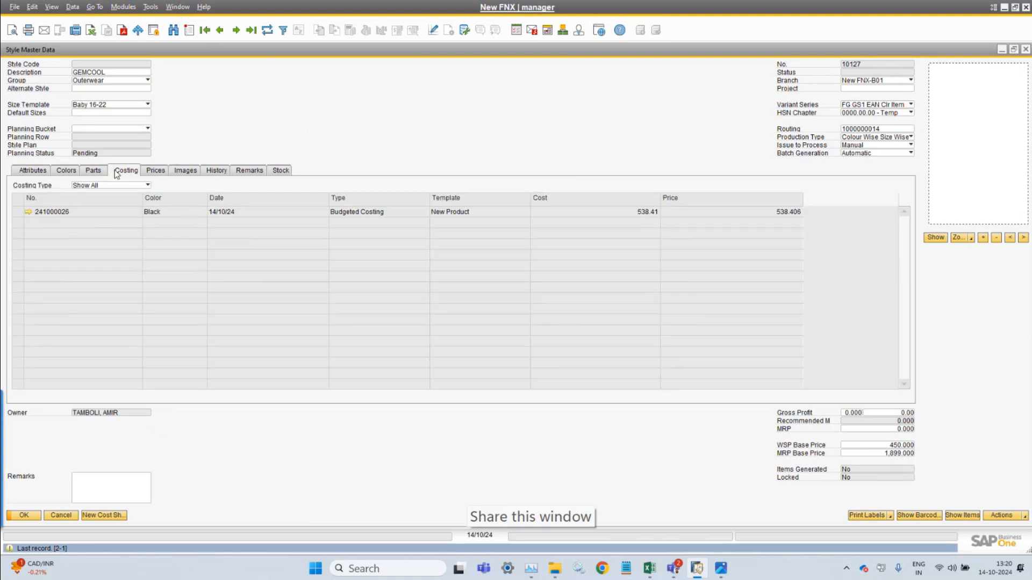
{"action": "left_click", "coordinate": [27, 212]}
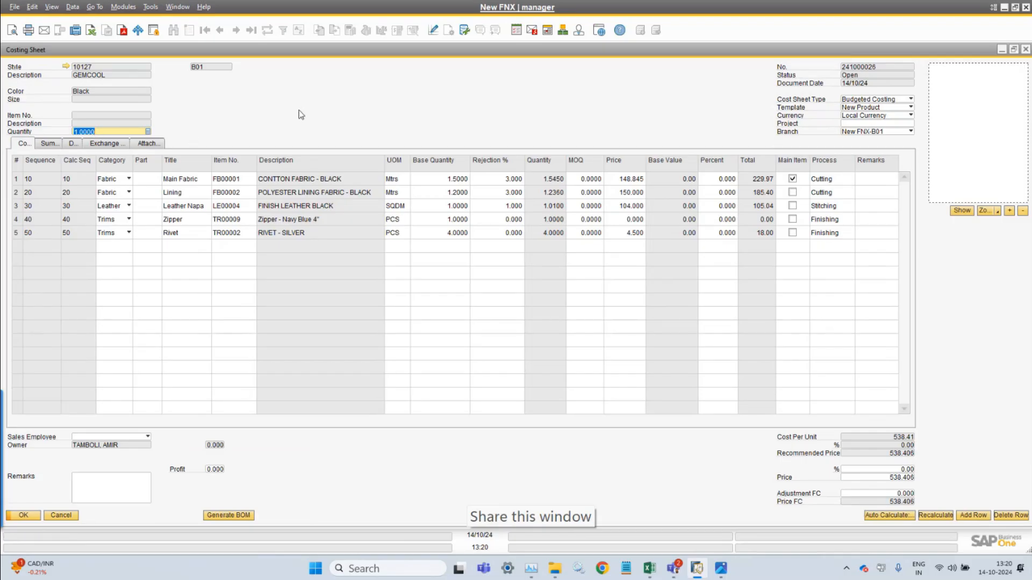
{"action": "double_click", "coordinate": [340, 53]}
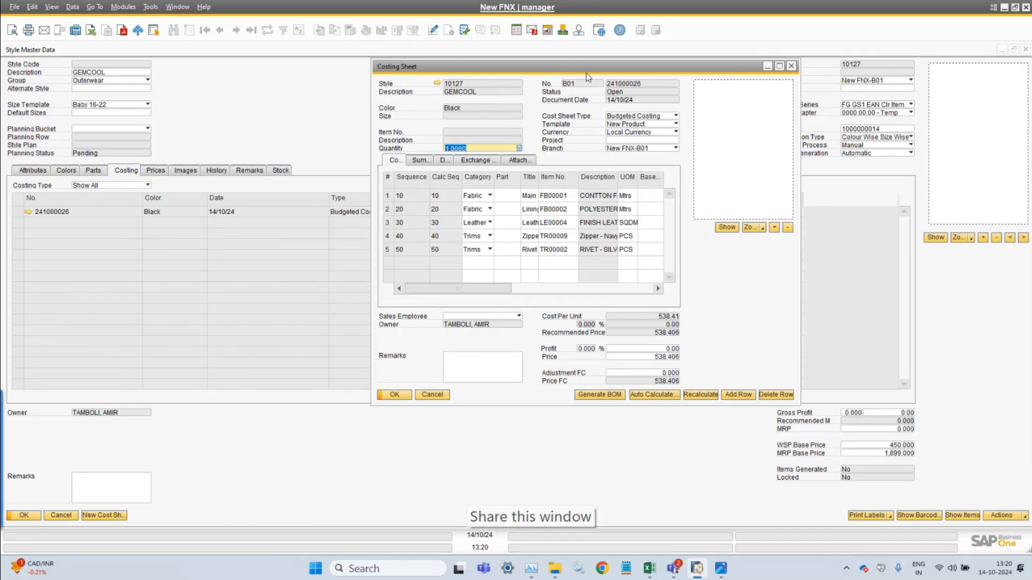
{"action": "left_click", "coordinate": [52, 7]}
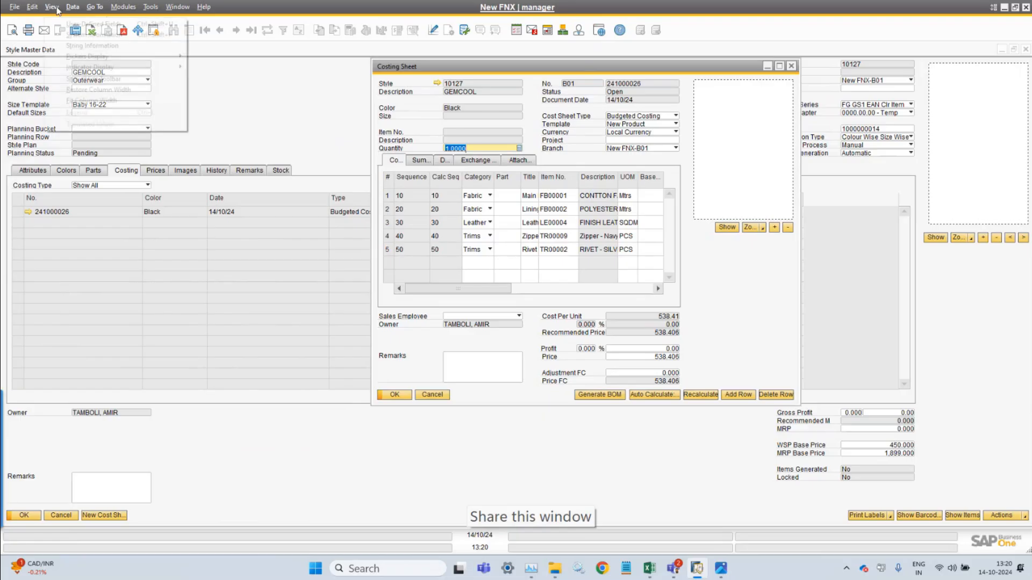
{"action": "left_click", "coordinate": [88, 101]}
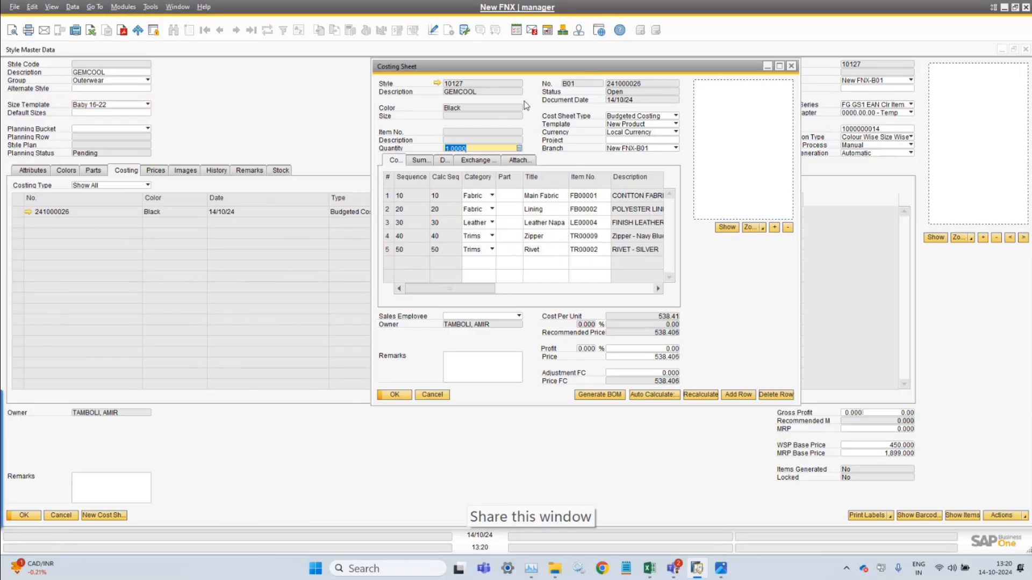
{"action": "right_click", "coordinate": [198, 109]}
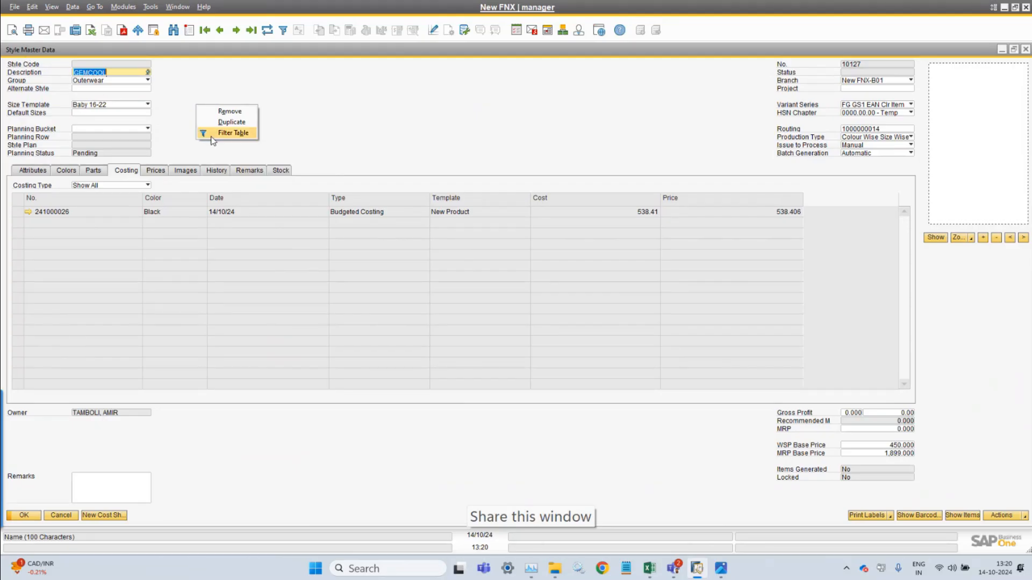
{"action": "left_click", "coordinate": [249, 127]}
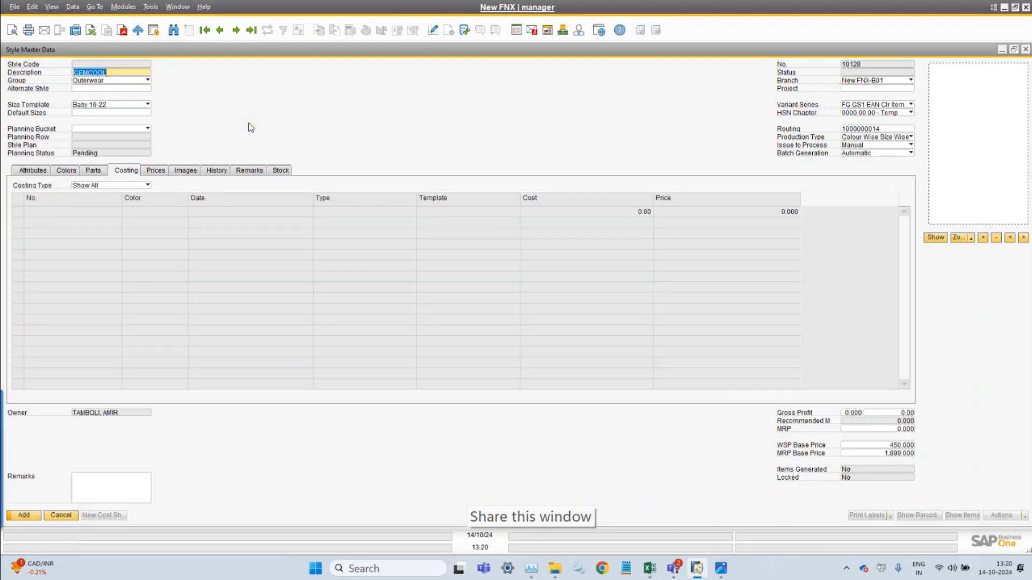
{"action": "left_click", "coordinate": [61, 516]}
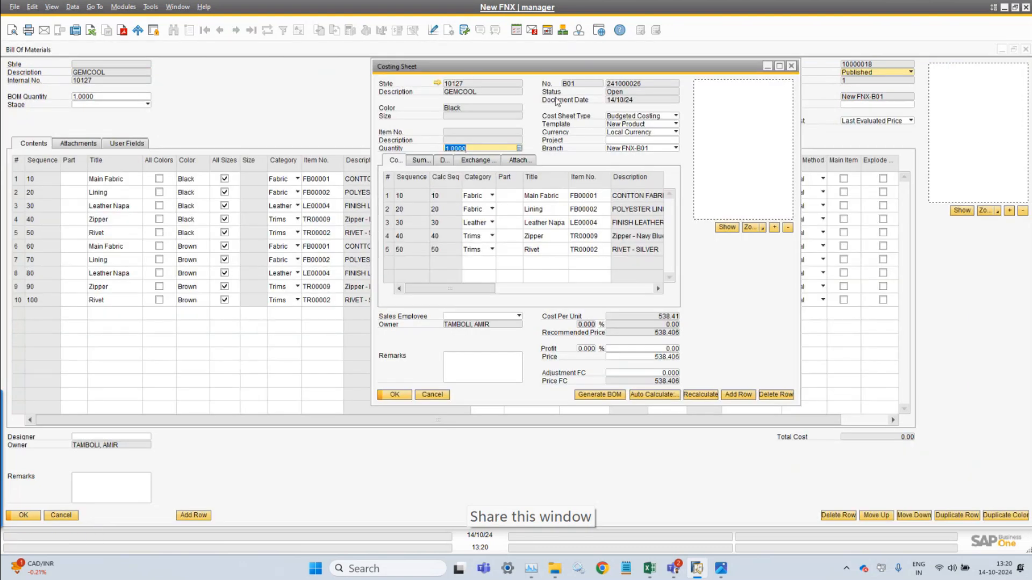
Close the costing sheet and reopen the Style Master Data form
{"action": "left_click_drag", "start_coordinate": [548, 74], "coordinate": [389, 73]}
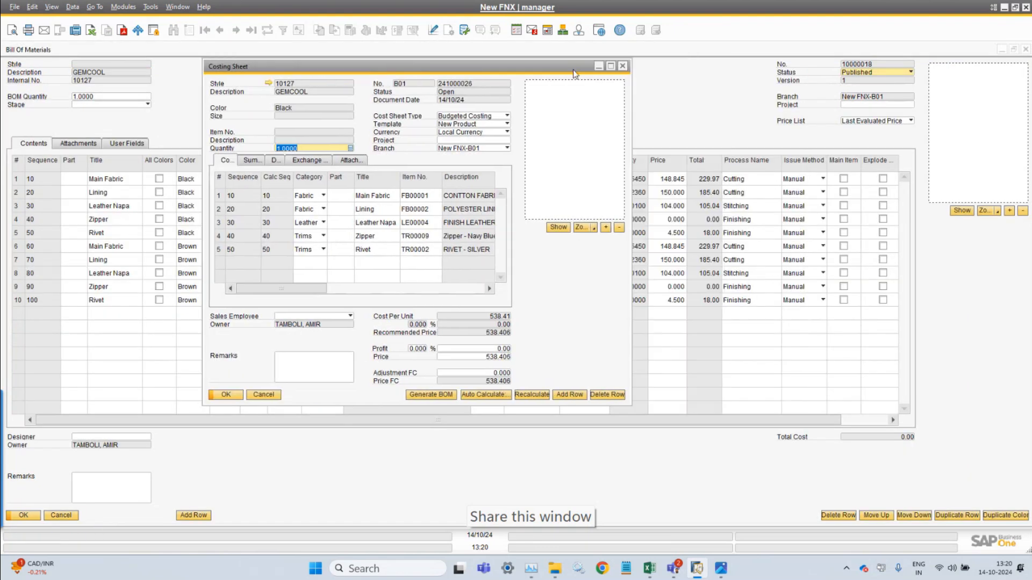
{"action": "left_click", "coordinate": [629, 66]}
{"action": "left_click", "coordinate": [123, 7]}
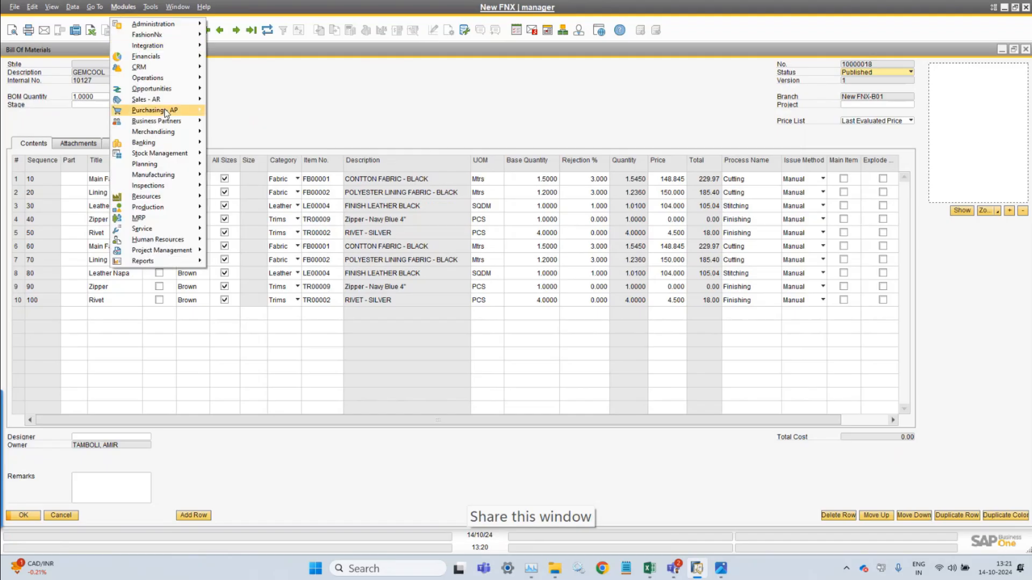
{"action": "mouse_move", "coordinate": [170, 134]}
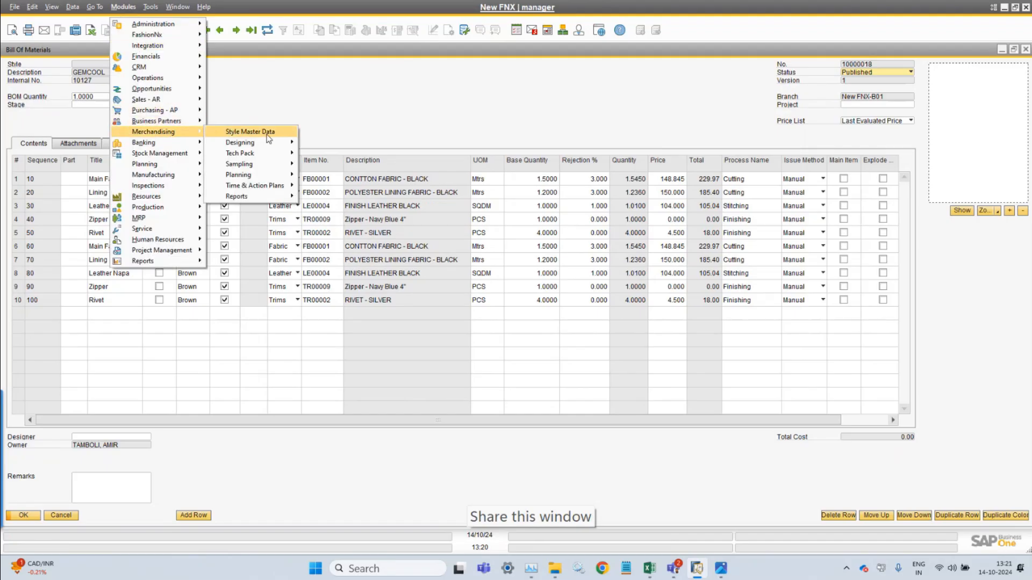
{"action": "left_click", "coordinate": [267, 135]}
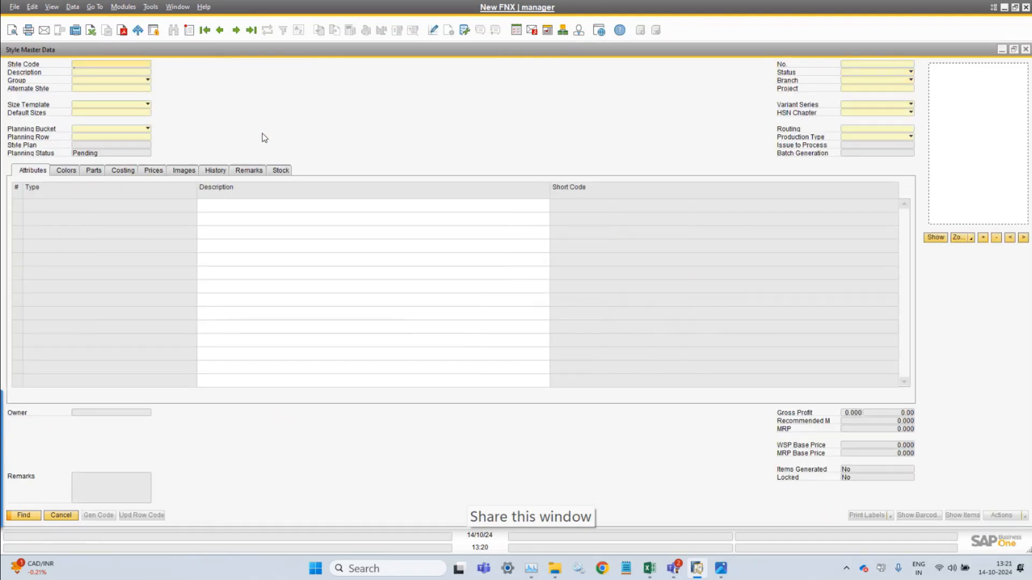
Go to the last style record, GEMCOOL, and show its costing list
{"action": "key", "text": "ctrl+Right"}
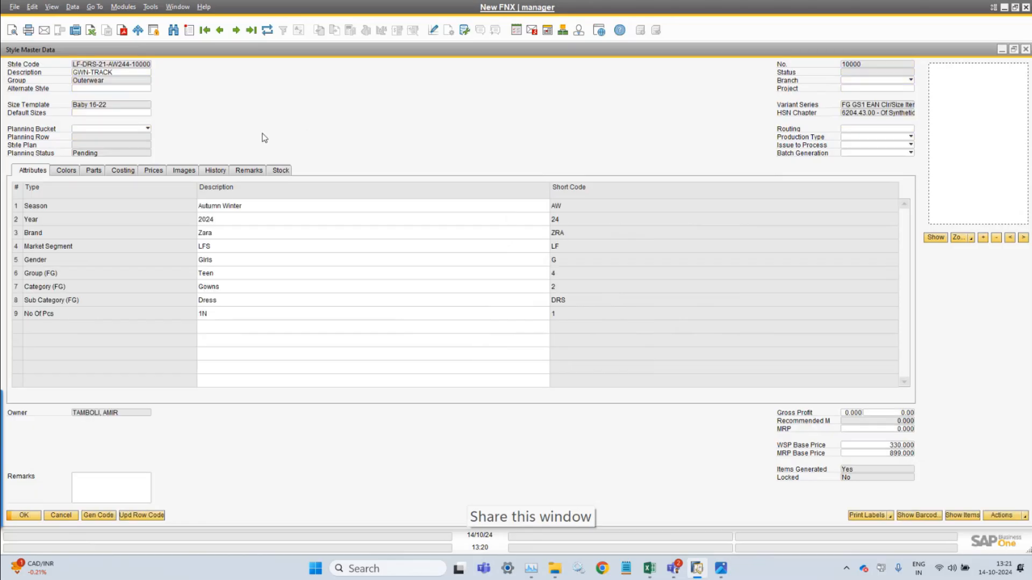
{"action": "key", "text": "ctrl+a"}
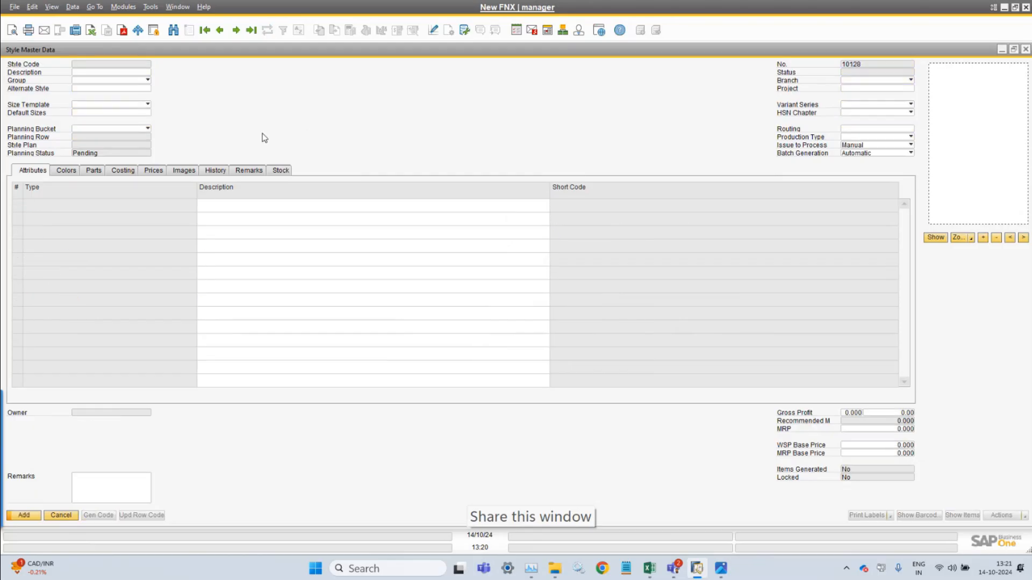
{"action": "key", "text": "ctrl+Left"}
{"action": "key", "text": "Return"}
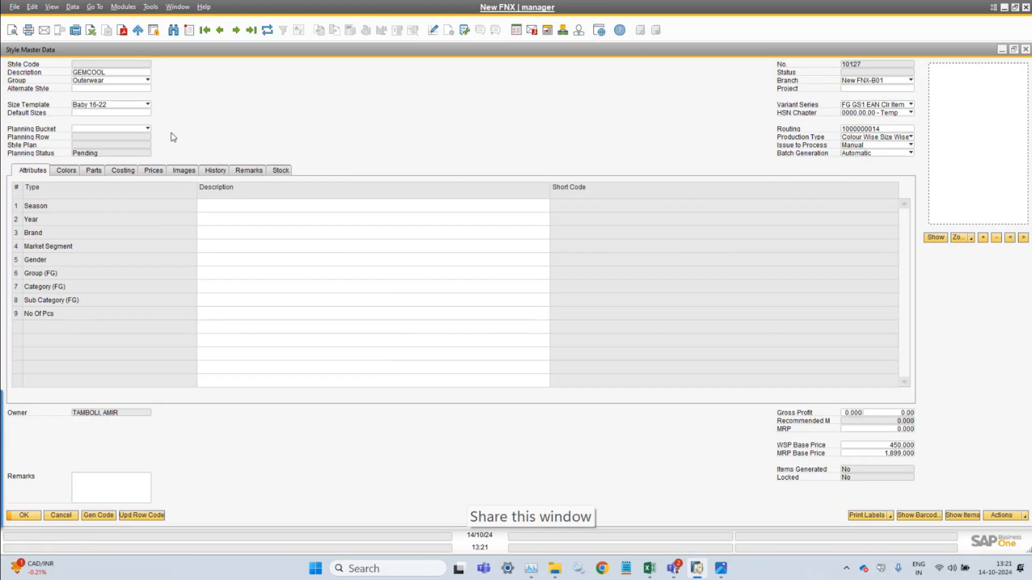
{"action": "left_click", "coordinate": [67, 171]}
{"action": "left_click", "coordinate": [123, 170]}
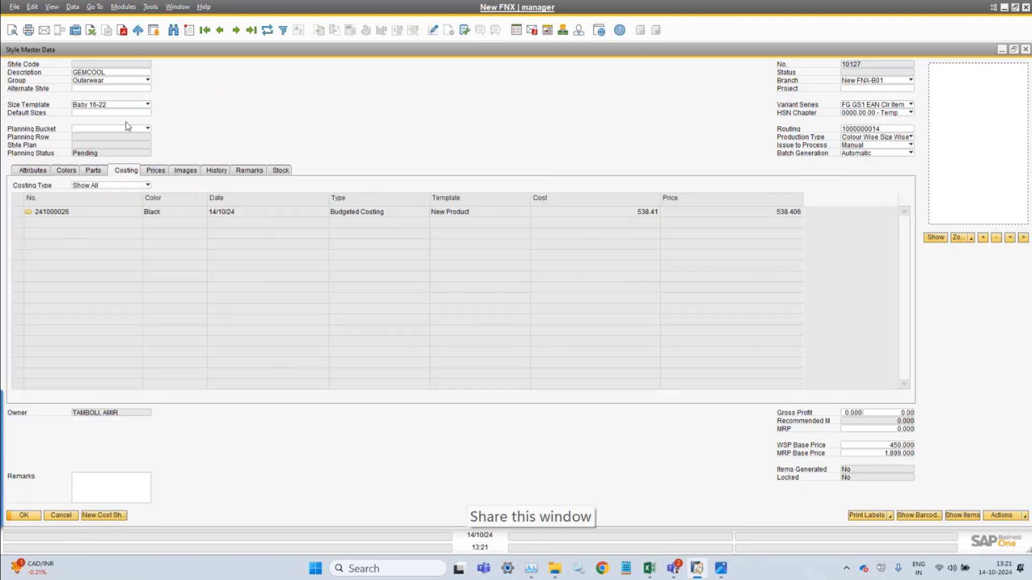
Duplicate the GEMCOOL style as a new style with the description GEMCOOL-2 and add it
{"action": "right_click", "coordinate": [429, 68]}
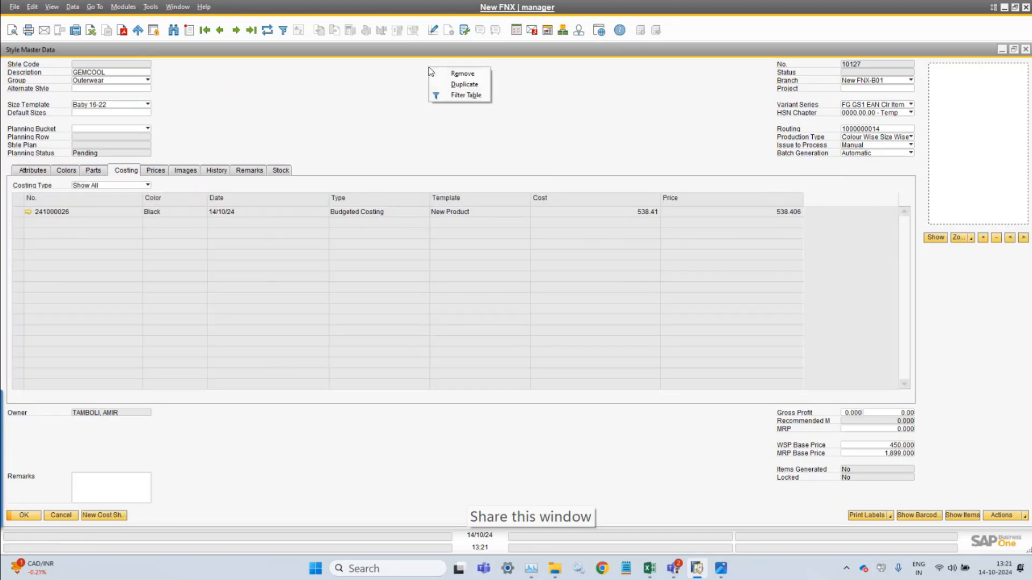
{"action": "left_click", "coordinate": [464, 87]}
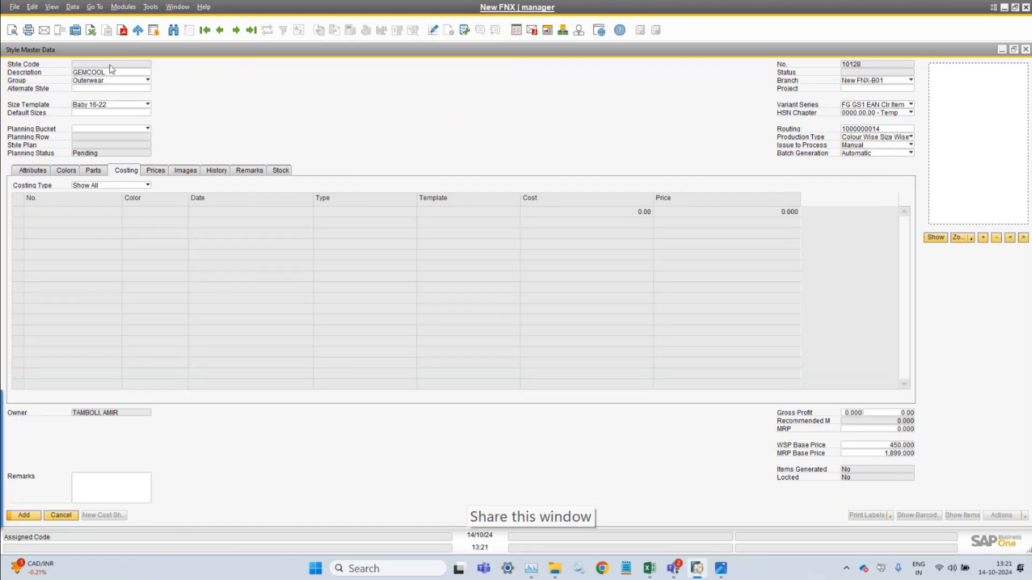
{"action": "left_click", "coordinate": [123, 75]}
{"action": "left_click", "coordinate": [124, 75]}
{"action": "type", "text": "-"}
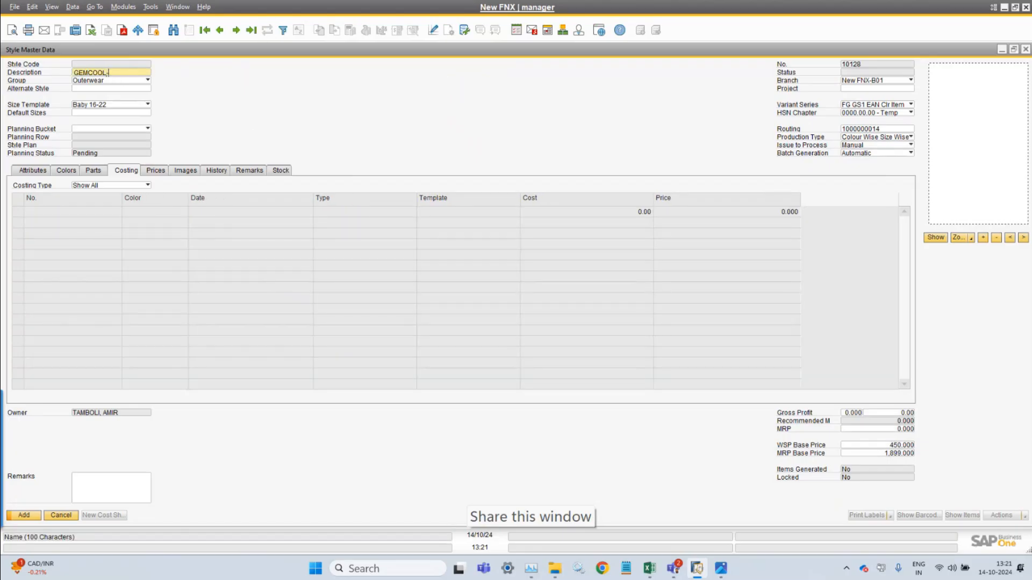
{"action": "type", "text": "2"}
{"action": "left_click", "coordinate": [74, 172]}
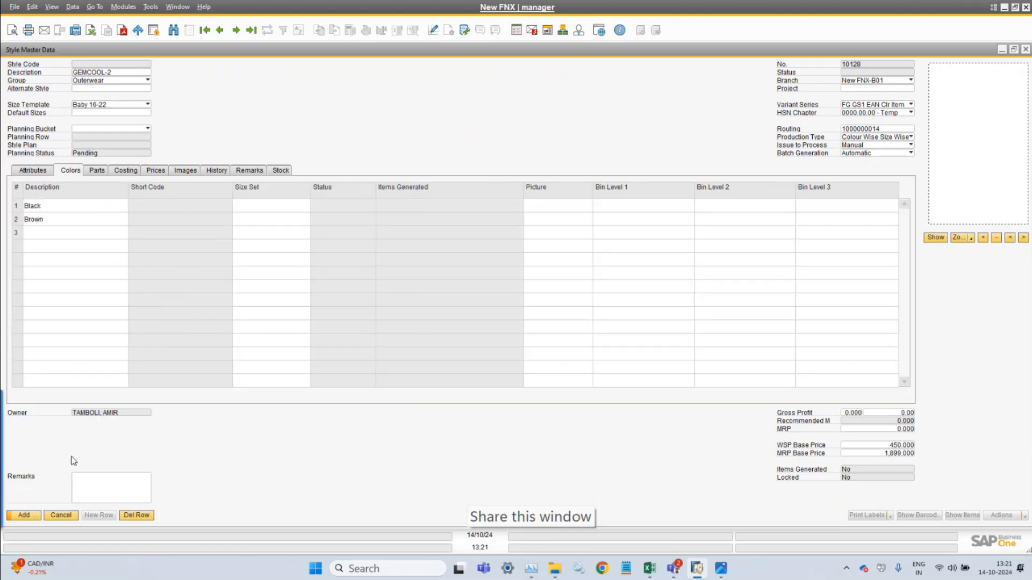
{"action": "left_click", "coordinate": [24, 516]}
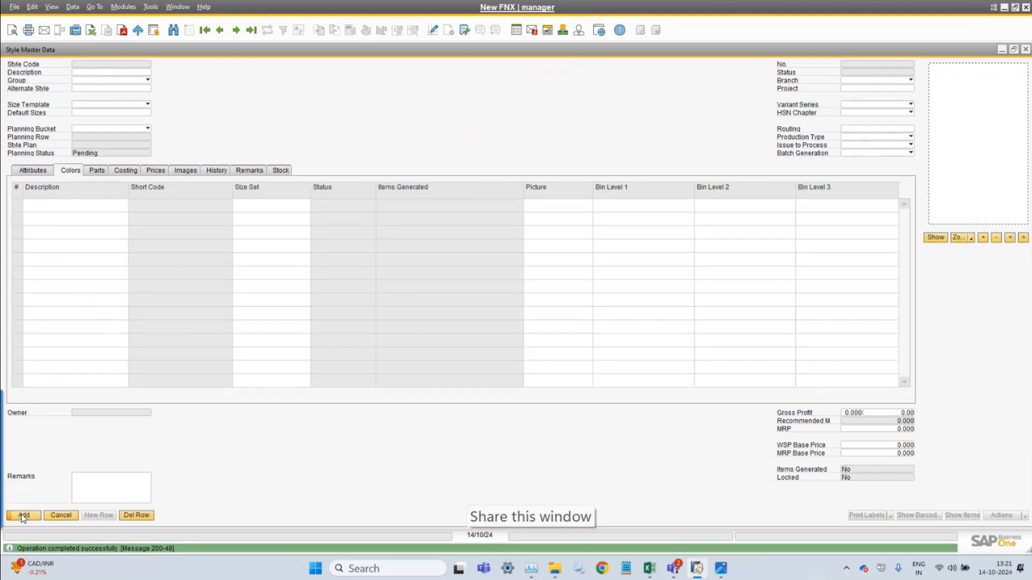
Open the Black costing sheet of style GEMCOOL and duplicate it
{"action": "left_click", "coordinate": [220, 30]}
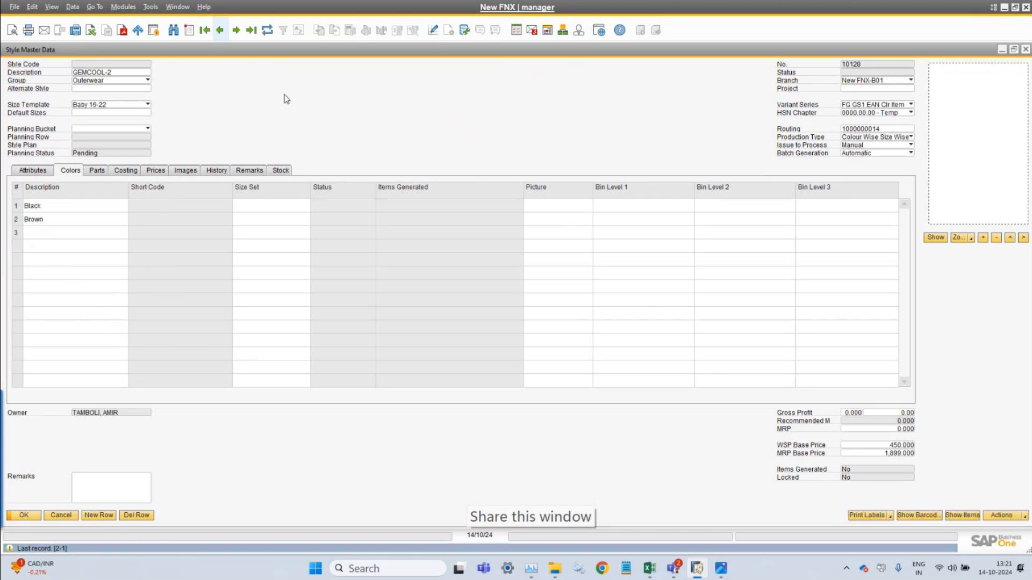
{"action": "left_click", "coordinate": [121, 172]}
{"action": "left_click", "coordinate": [220, 30]}
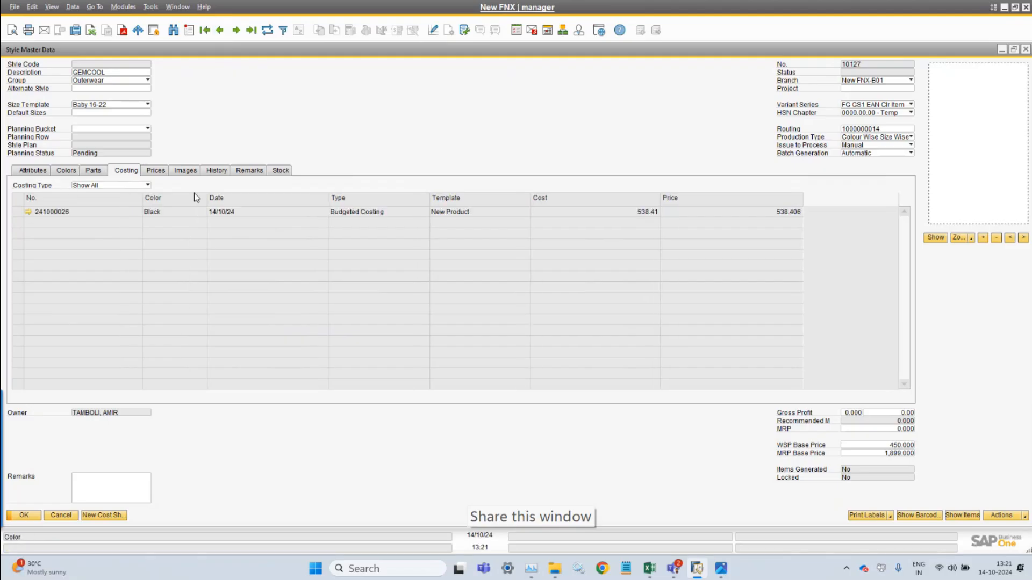
{"action": "double_click", "coordinate": [65, 214]}
{"action": "right_click", "coordinate": [362, 104]}
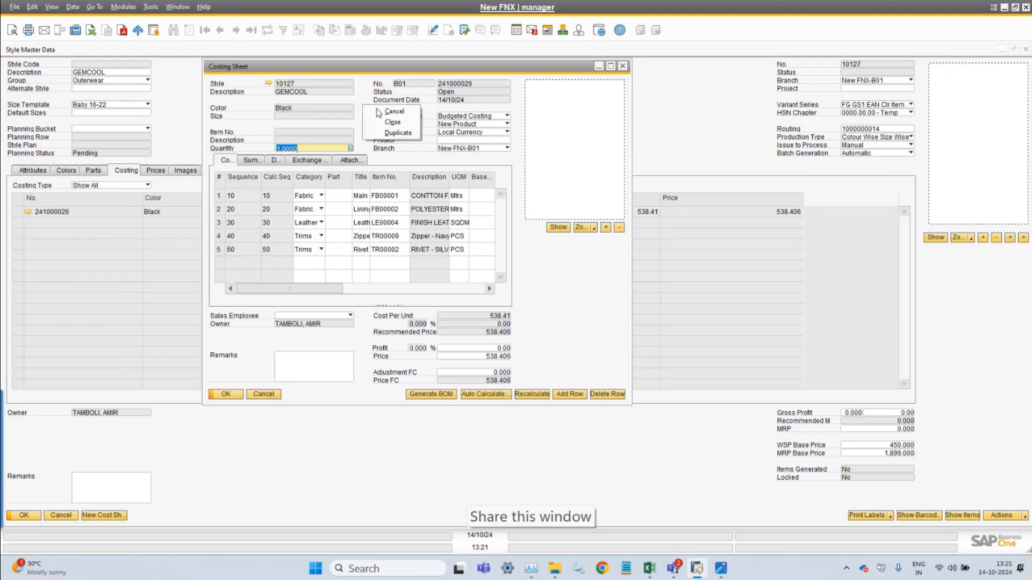
{"action": "left_click", "coordinate": [409, 133]}
Replace the duplicated costing sheet's style with 10128, GEMCOOL-2, chosen from the style list
{"action": "double_click", "coordinate": [311, 83]}
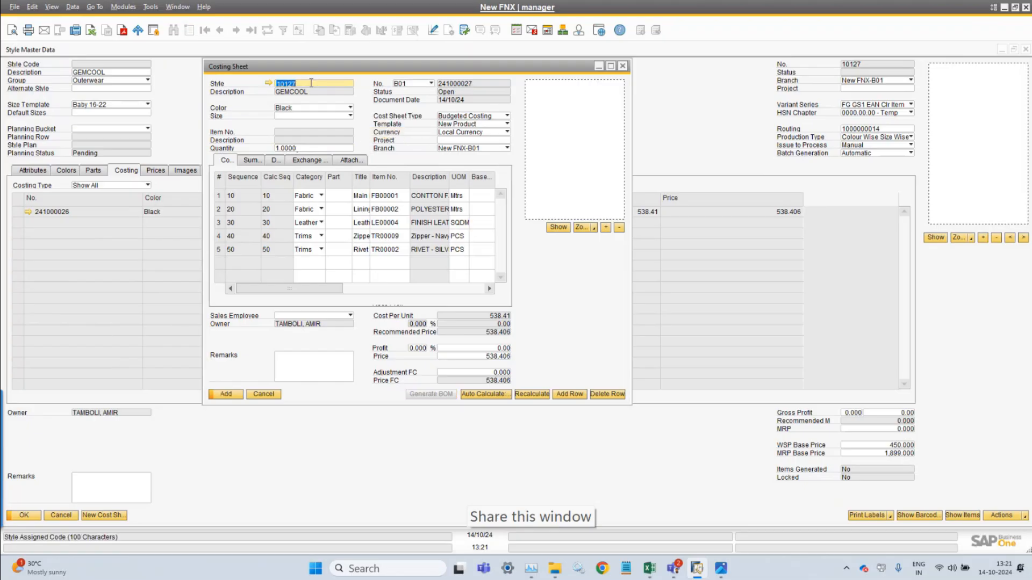
{"action": "key", "text": "BackSpace"}
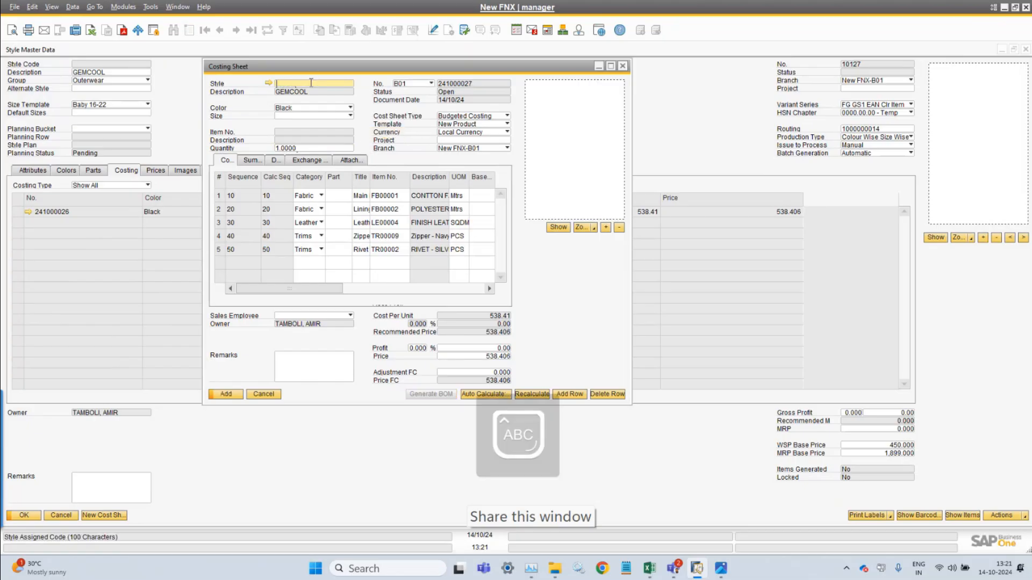
{"action": "key", "text": "Tab"}
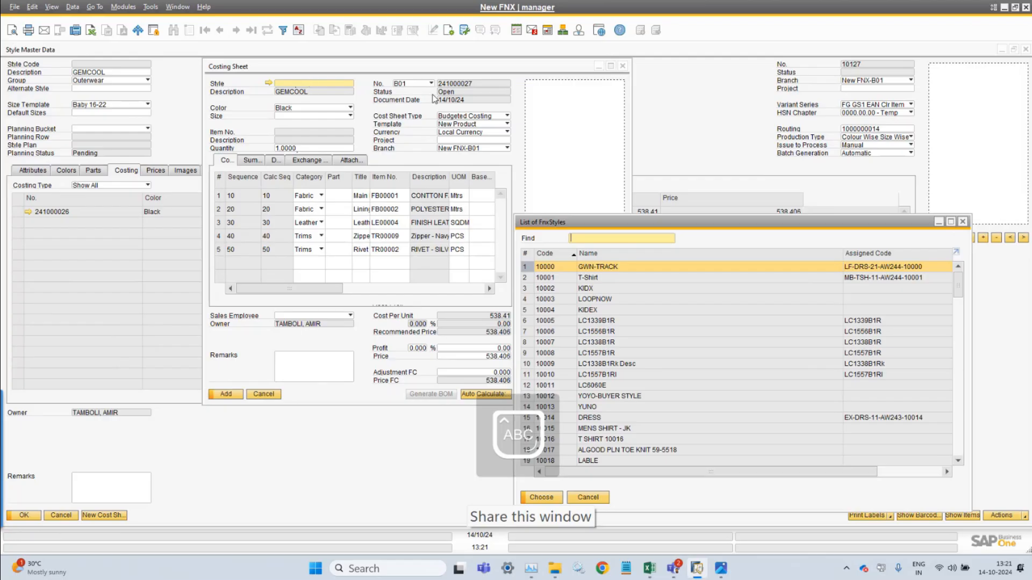
{"action": "double_click", "coordinate": [558, 256]}
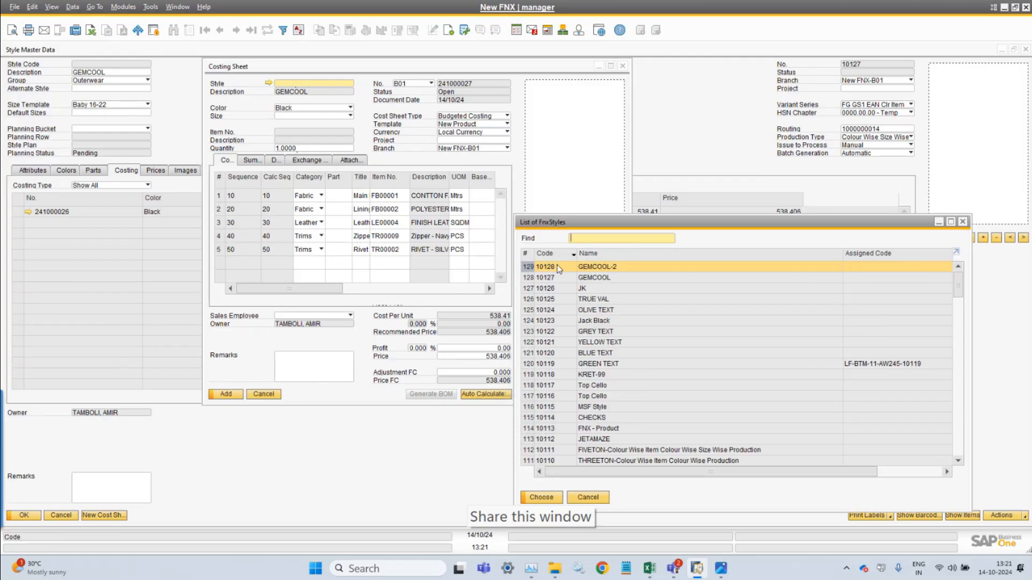
{"action": "double_click", "coordinate": [556, 266]}
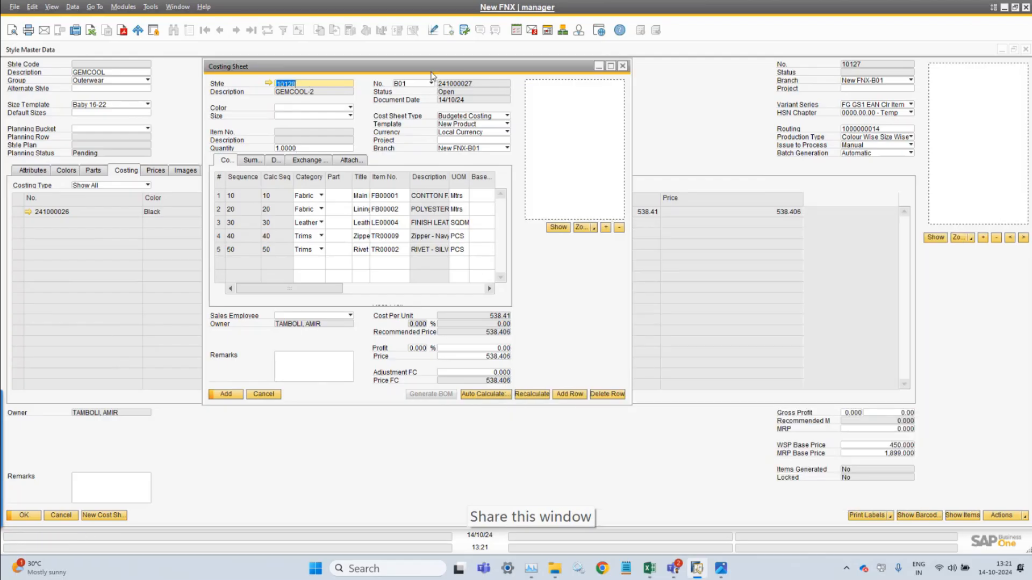
Set the new costing sheet's color to Black, maximize it and add the sheet
{"action": "left_click", "coordinate": [337, 108]}
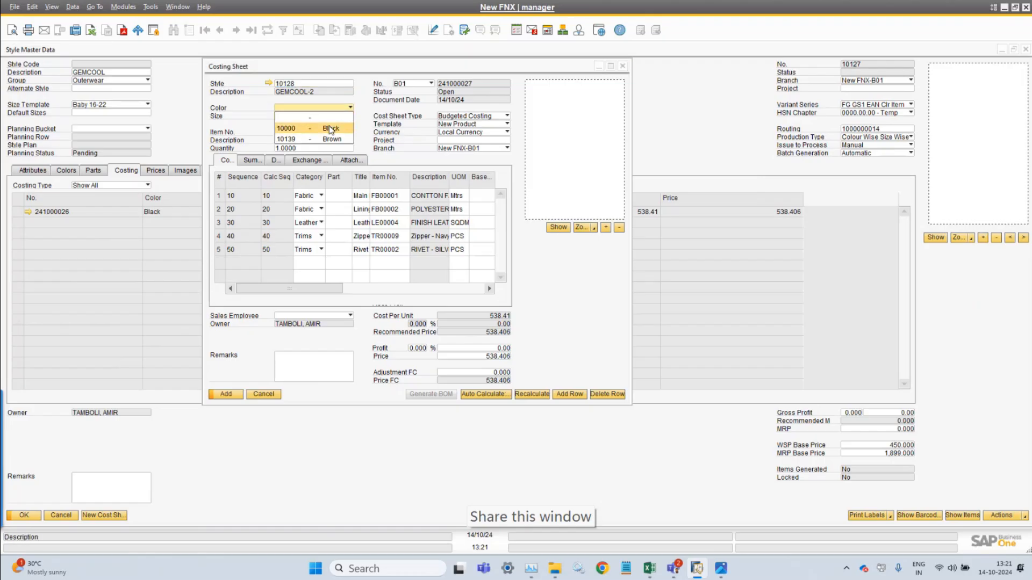
{"action": "left_click", "coordinate": [328, 128]}
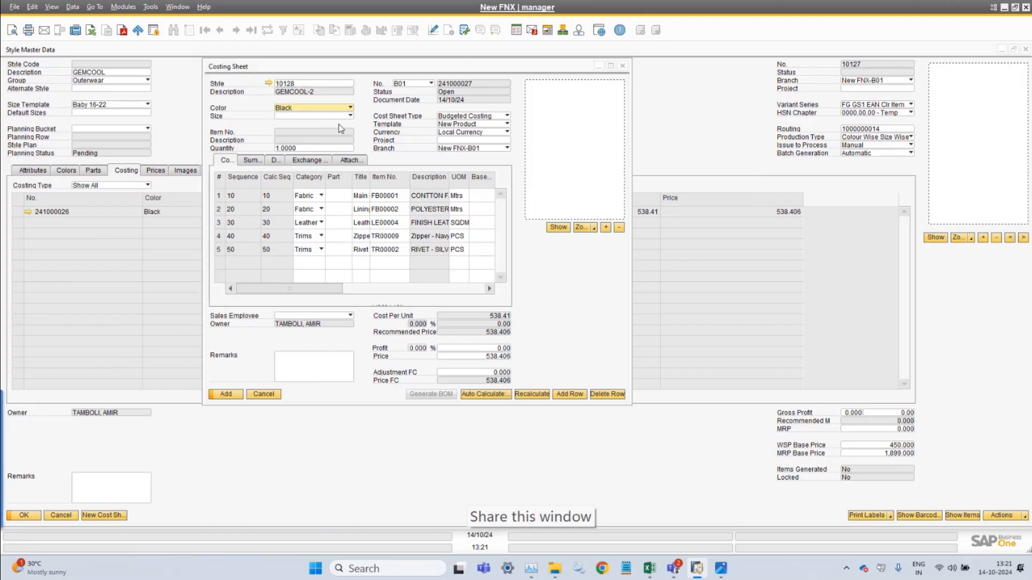
{"action": "double_click", "coordinate": [535, 63]}
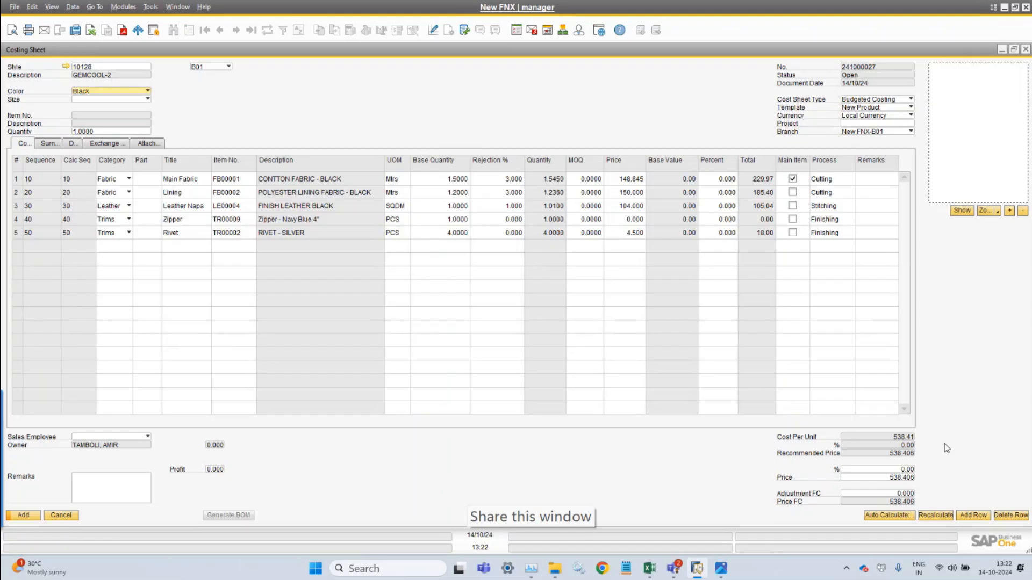
{"action": "left_click", "coordinate": [39, 516]}
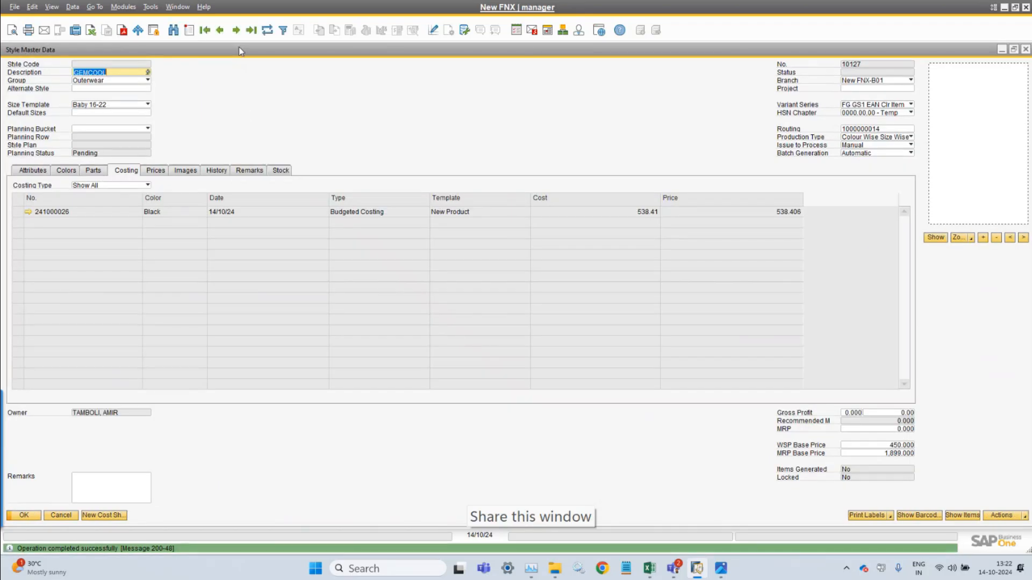
Generate the BOM from the Black costing sheet of style GEMCOOL-2 and close the sheet and style forms
{"action": "left_click", "coordinate": [237, 30]}
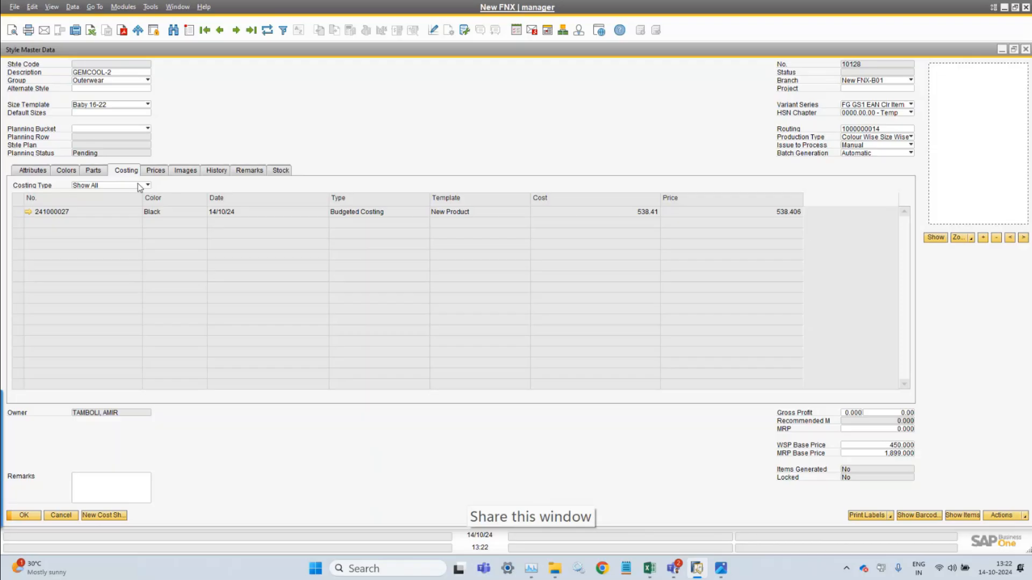
{"action": "left_click", "coordinate": [27, 212]}
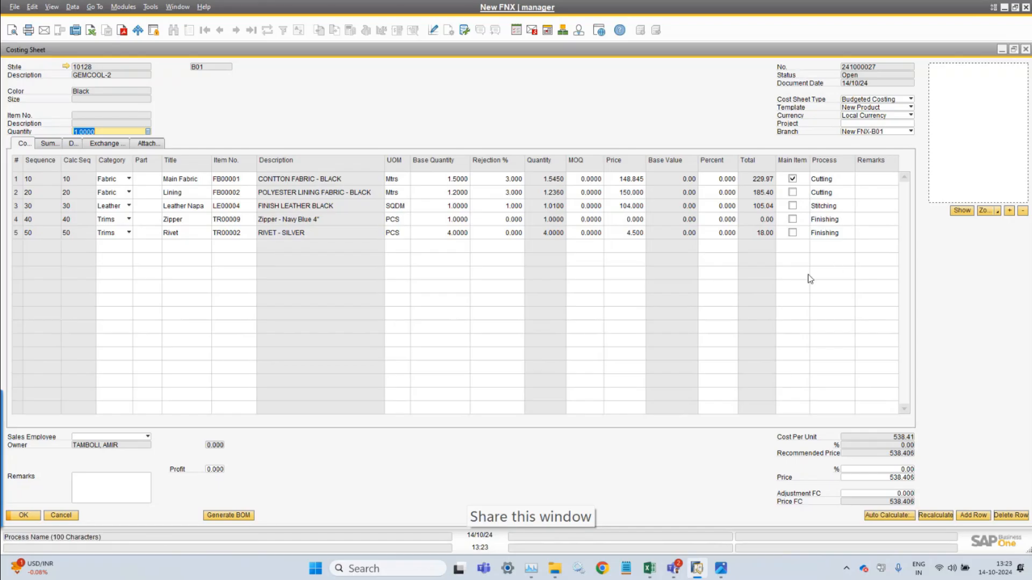
{"action": "left_click", "coordinate": [240, 517]}
{"action": "left_click", "coordinate": [31, 519]}
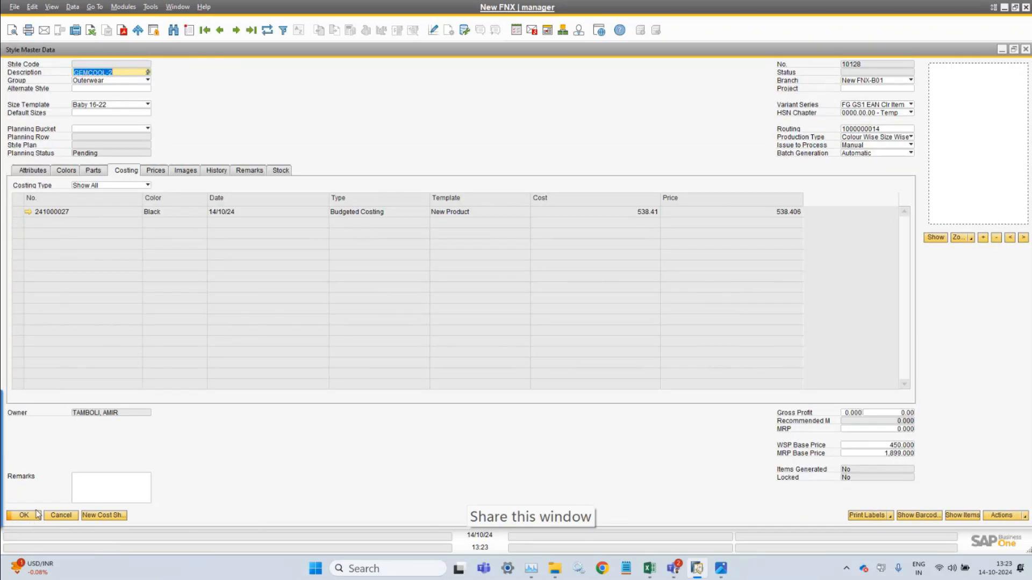
{"action": "left_click", "coordinate": [36, 517]}
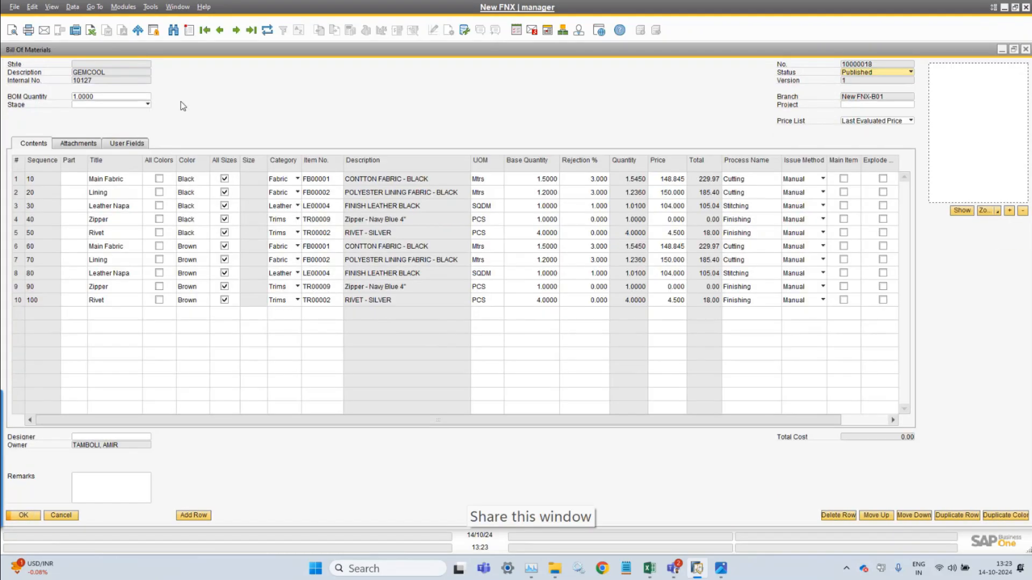
Go to the bill of materials of GEMCOOL-2 and view its available status options
{"action": "left_click", "coordinate": [235, 33]}
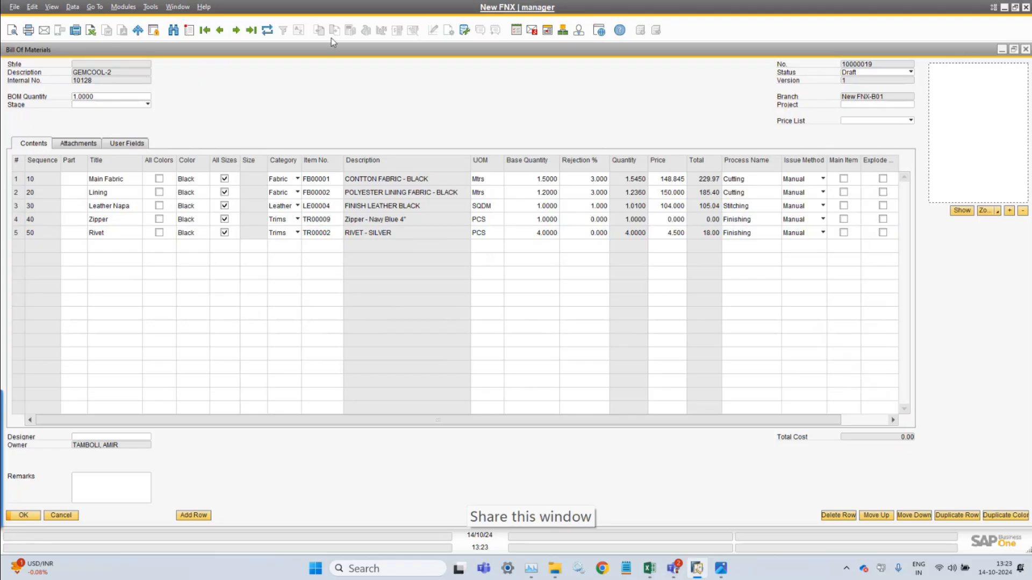
{"action": "left_click", "coordinate": [873, 73]}
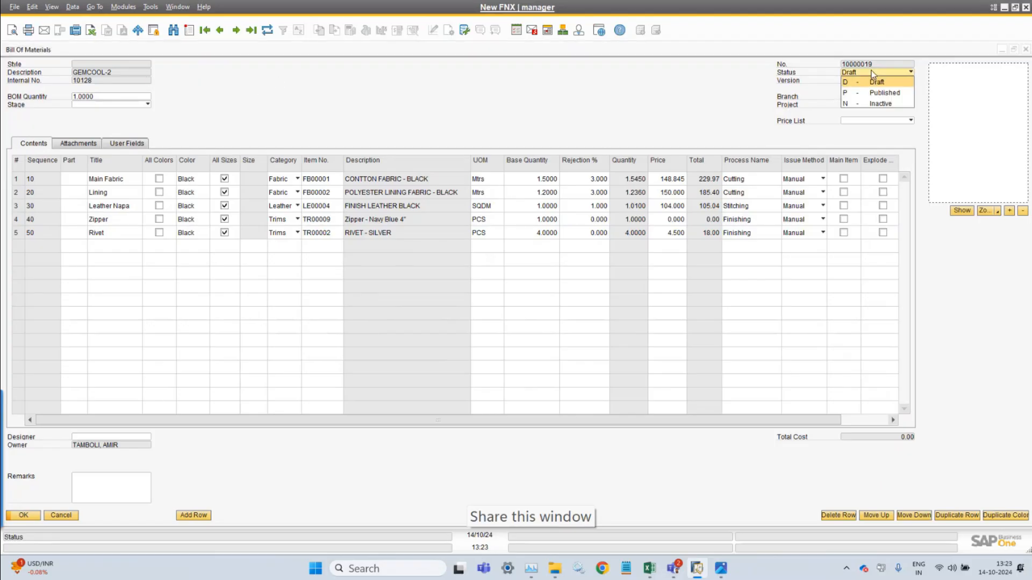
{"action": "left_click", "coordinate": [549, 110]}
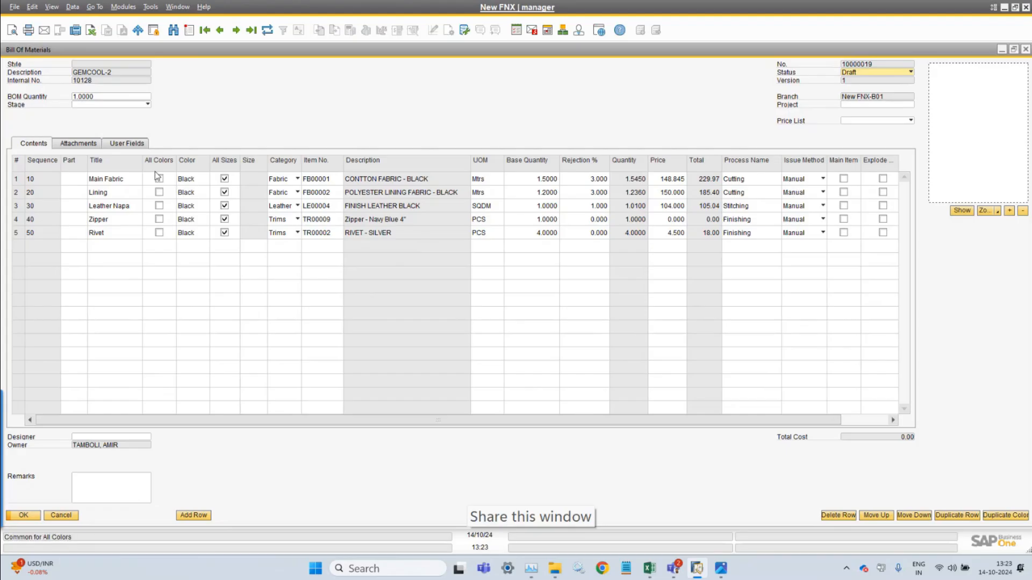
{"action": "left_click", "coordinate": [207, 513]}
{"action": "left_click", "coordinate": [116, 247]}
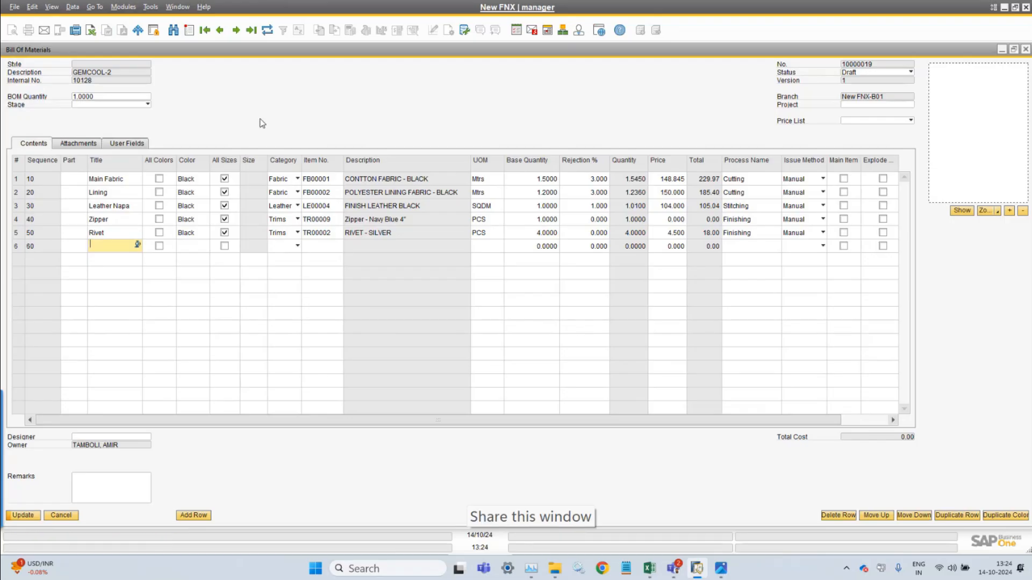
{"action": "left_click", "coordinate": [271, 31]}
{"action": "left_click", "coordinate": [383, 296]}
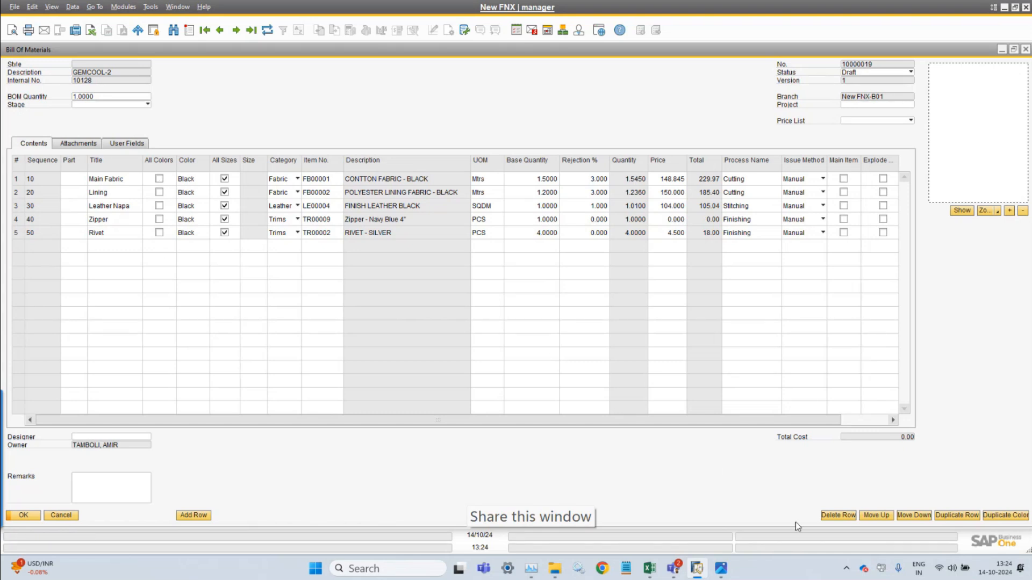
Add a row to the GEMCOOL-2 bill of materials with the title New
{"action": "left_click", "coordinate": [199, 516]}
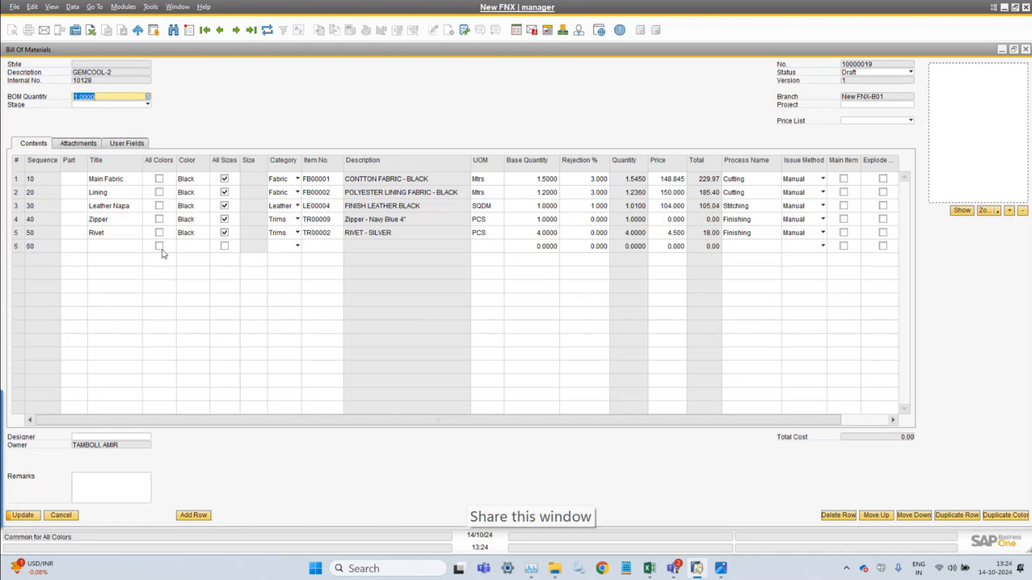
{"action": "left_click", "coordinate": [121, 246]}
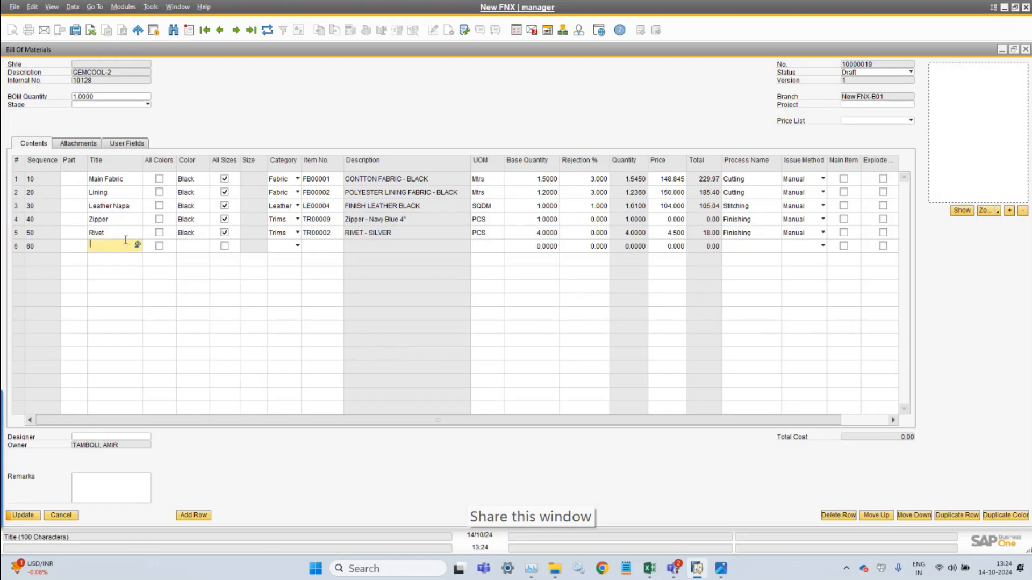
{"action": "type", "text": "tHRE"}
{"action": "key", "text": "BackSpace"}
{"action": "key", "text": "BackSpace"}
{"action": "key", "text": "BackSpace"}
{"action": "key", "text": "BackSpace"}
{"action": "key", "text": "Caps_Lock"}
{"action": "type", "text": "New"}
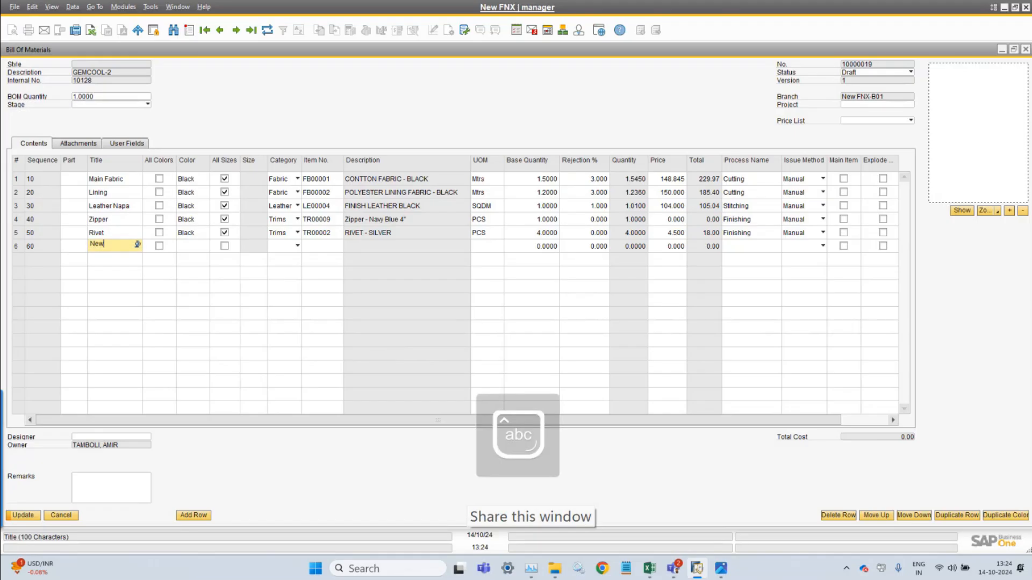
{"action": "key", "text": "Tab"}
Make the New row common for all colors and limit it to size 16
{"action": "left_click", "coordinate": [196, 248]}
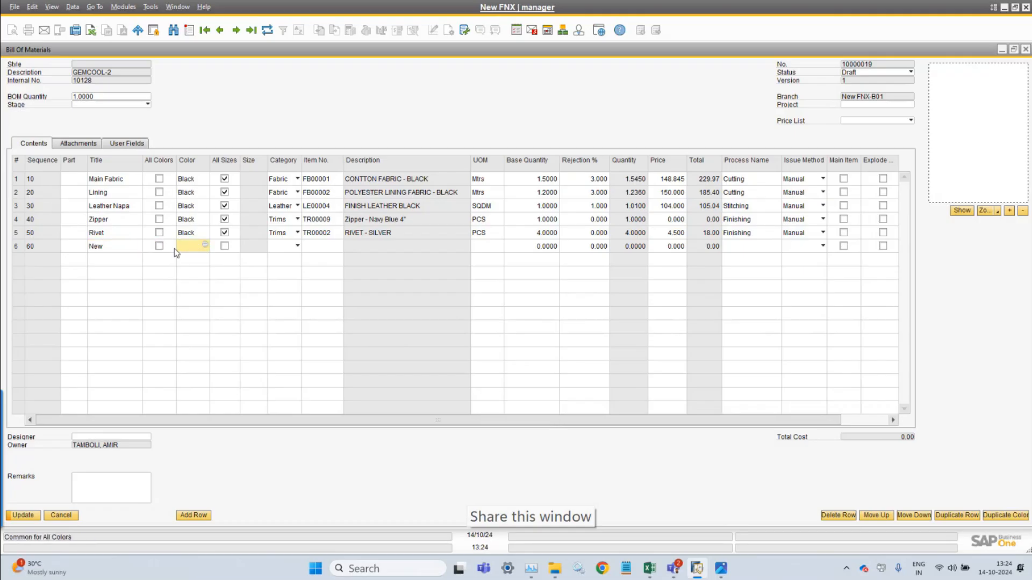
{"action": "left_click", "coordinate": [159, 246]}
{"action": "left_click", "coordinate": [226, 247]}
{"action": "left_click", "coordinate": [248, 246]}
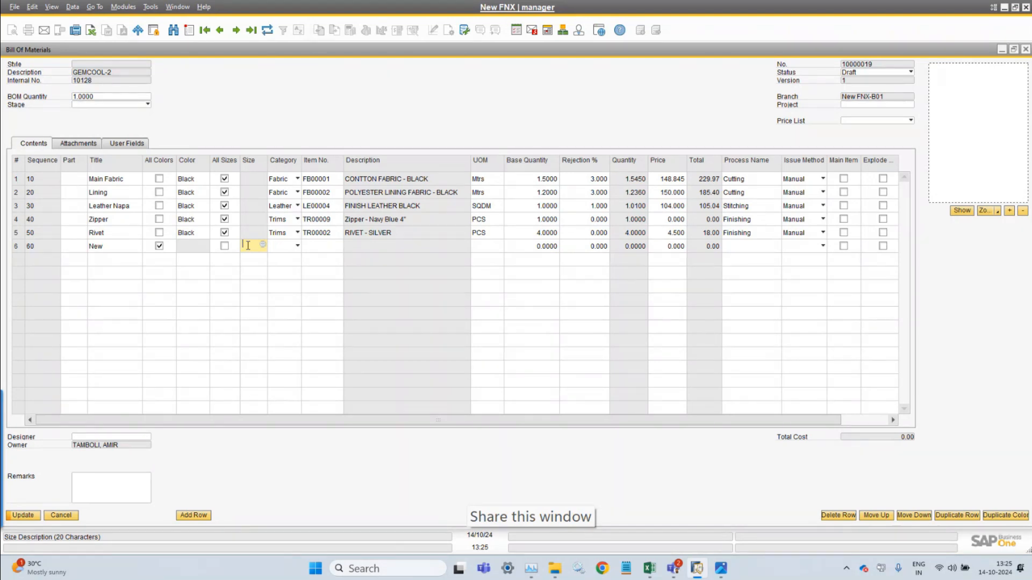
{"action": "key", "text": "Tab"}
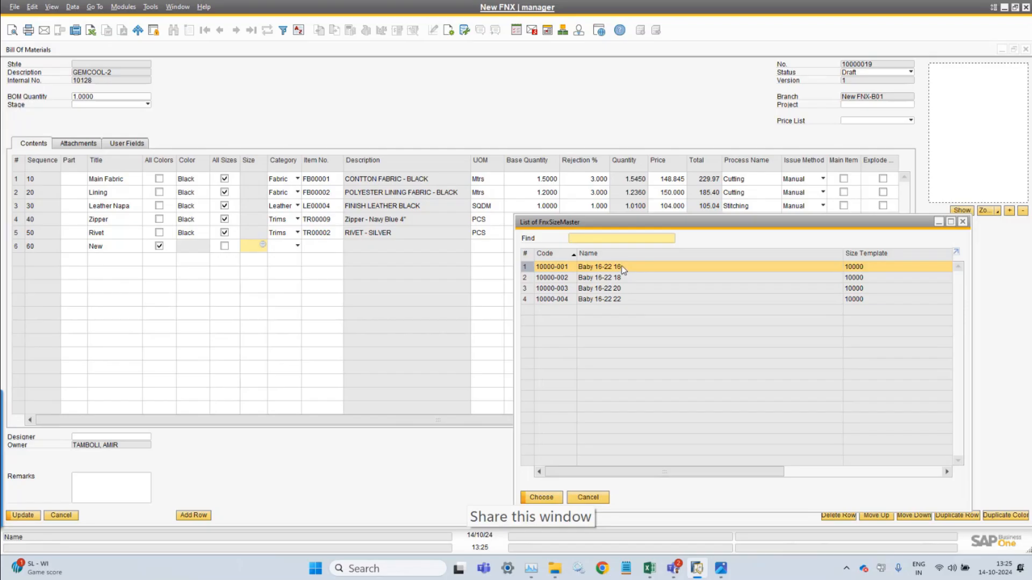
{"action": "double_click", "coordinate": [622, 268]}
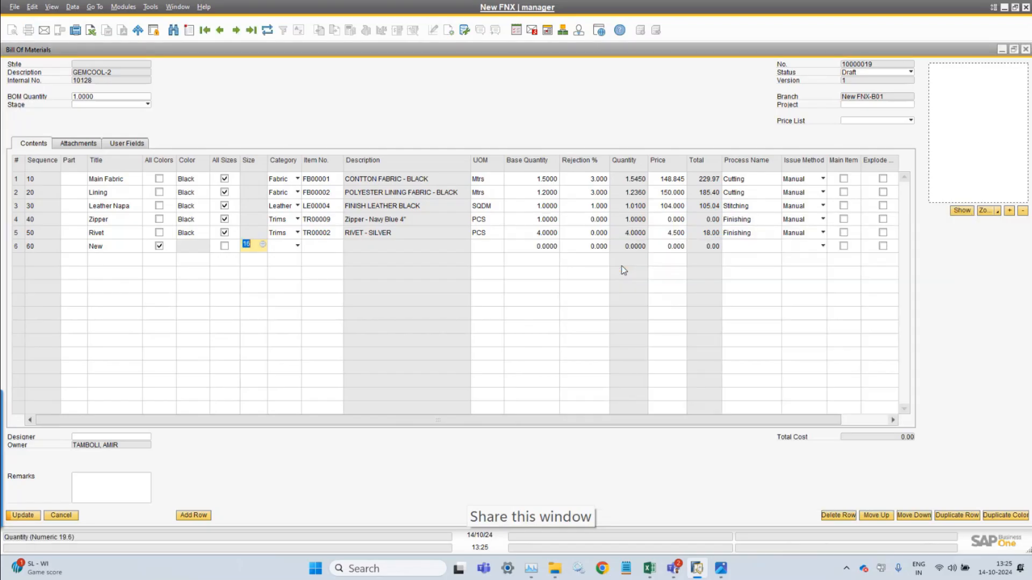
Set the New row's category to Trims and its item to TR00009, Zipper - Navy Blue 4"
{"action": "left_click", "coordinate": [288, 248]}
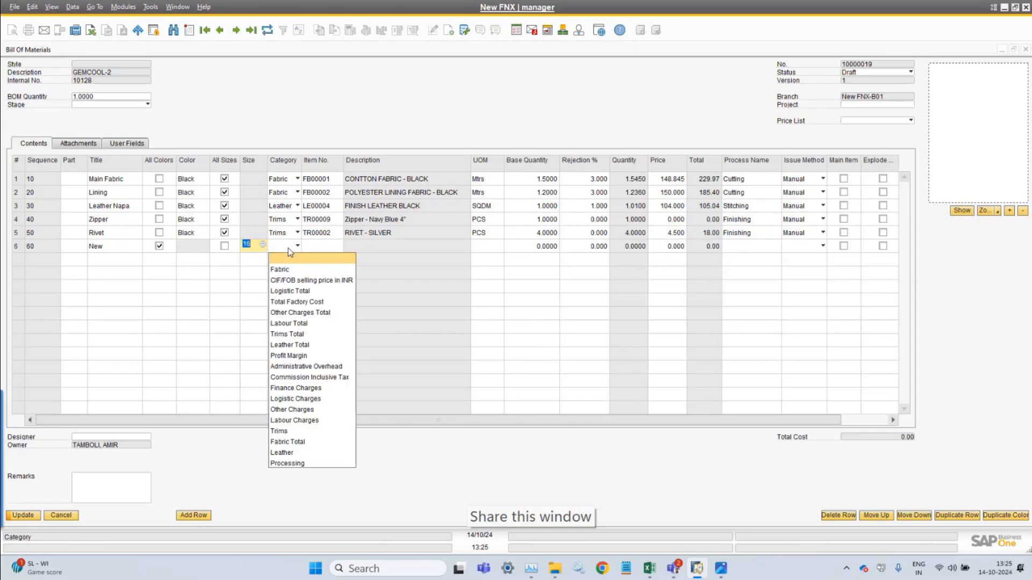
{"action": "left_click", "coordinate": [300, 432]}
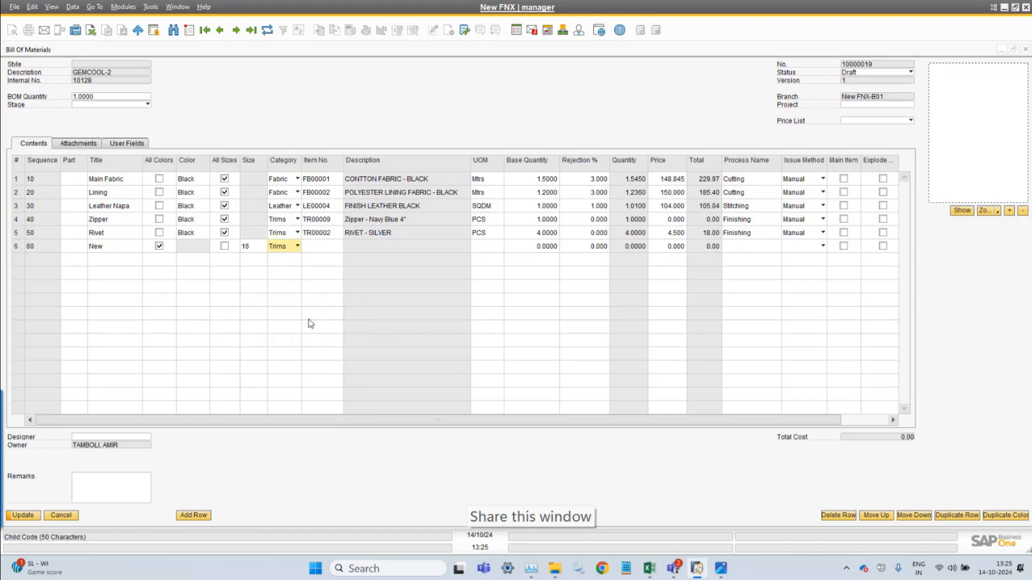
{"action": "left_click", "coordinate": [321, 246]}
{"action": "key", "text": "Tab"}
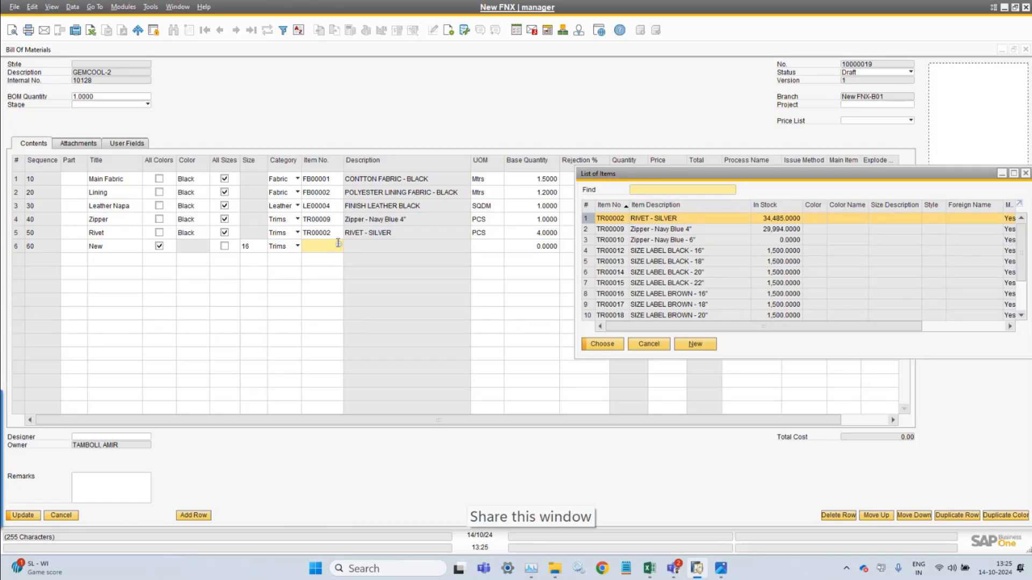
{"action": "double_click", "coordinate": [705, 234]}
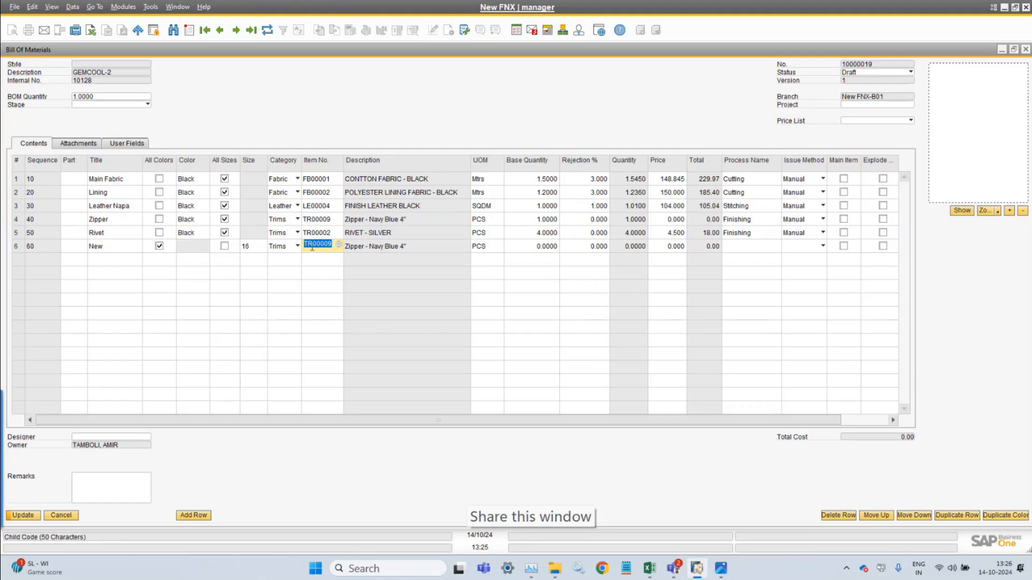
View the colors available for the Rivet row, then close the list without choosing one
{"action": "left_click", "coordinate": [188, 233]}
{"action": "left_click_drag", "start_coordinate": [200, 230], "coordinate": [176, 229]}
{"action": "left_click", "coordinate": [177, 228]}
{"action": "key", "text": "Tab"}
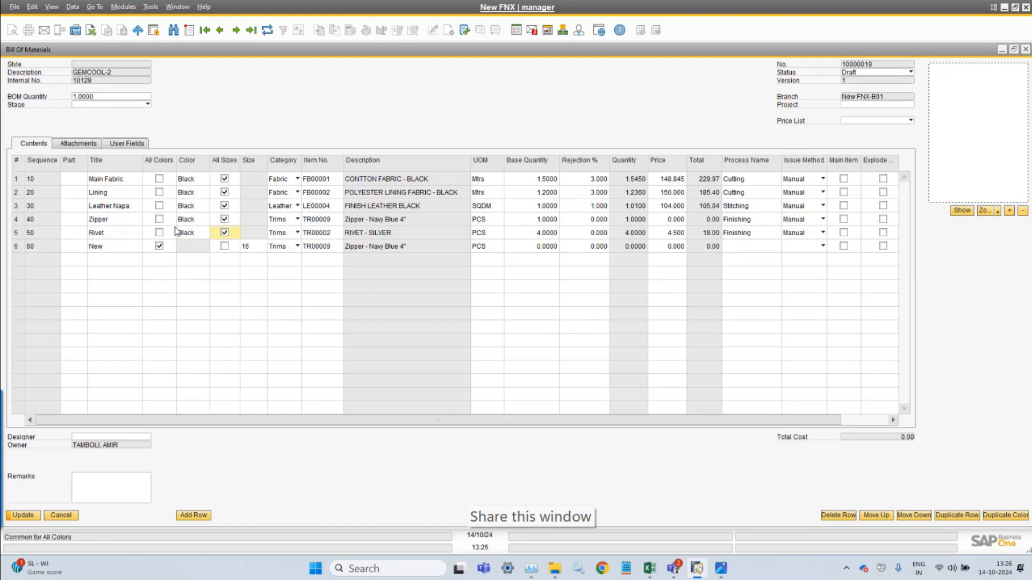
{"action": "left_click", "coordinate": [186, 232]}
{"action": "key", "text": "BackSpace"}
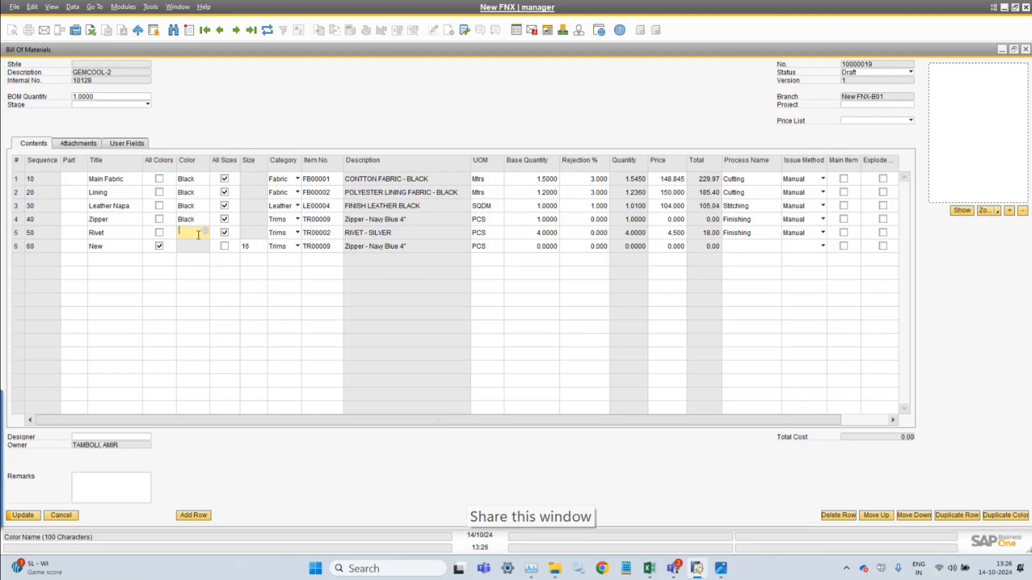
{"action": "key", "text": "Tab"}
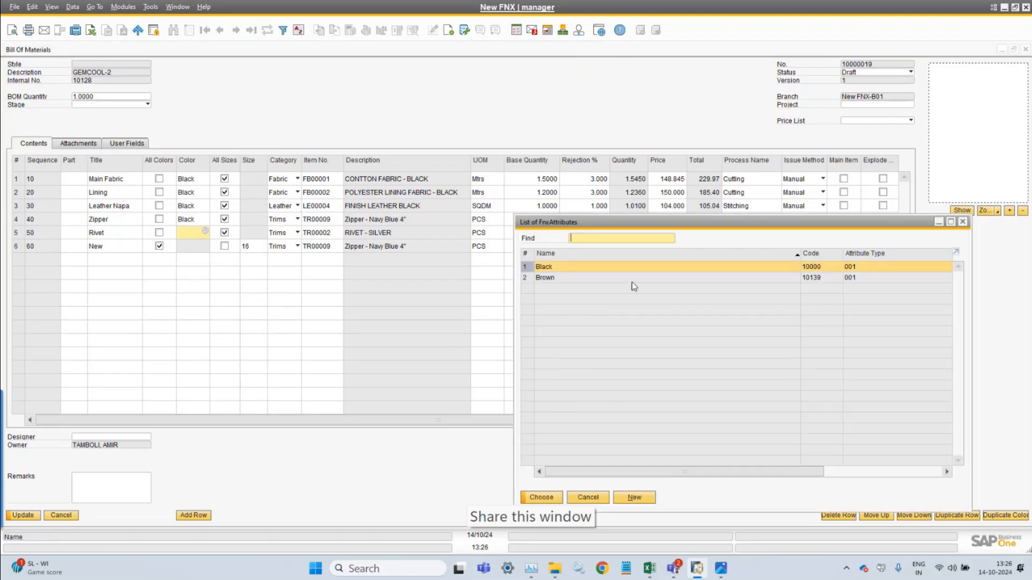
{"action": "left_click", "coordinate": [588, 498]}
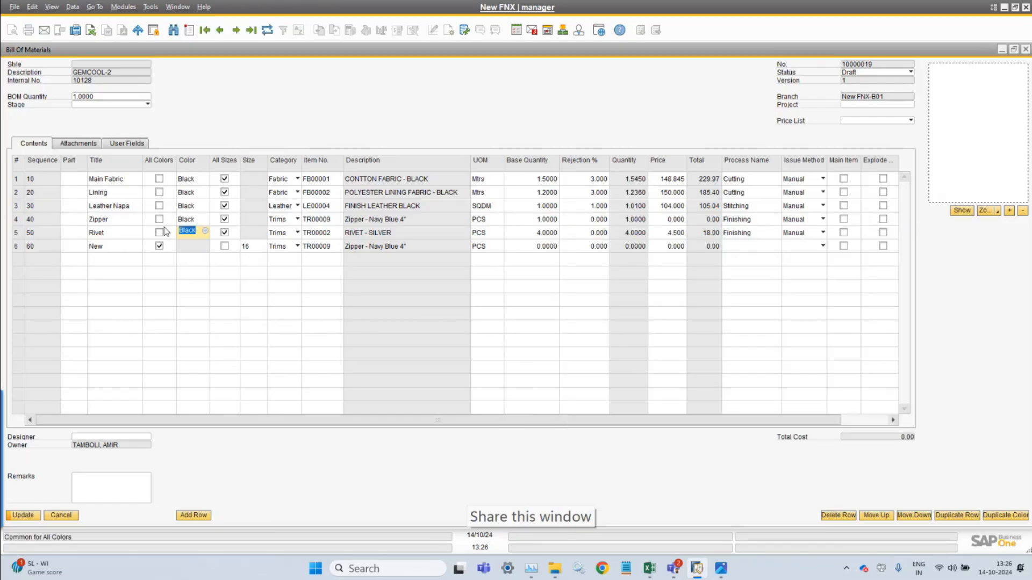
Set the base quantity of the New row's zipper to 1
{"action": "left_click", "coordinate": [321, 248]}
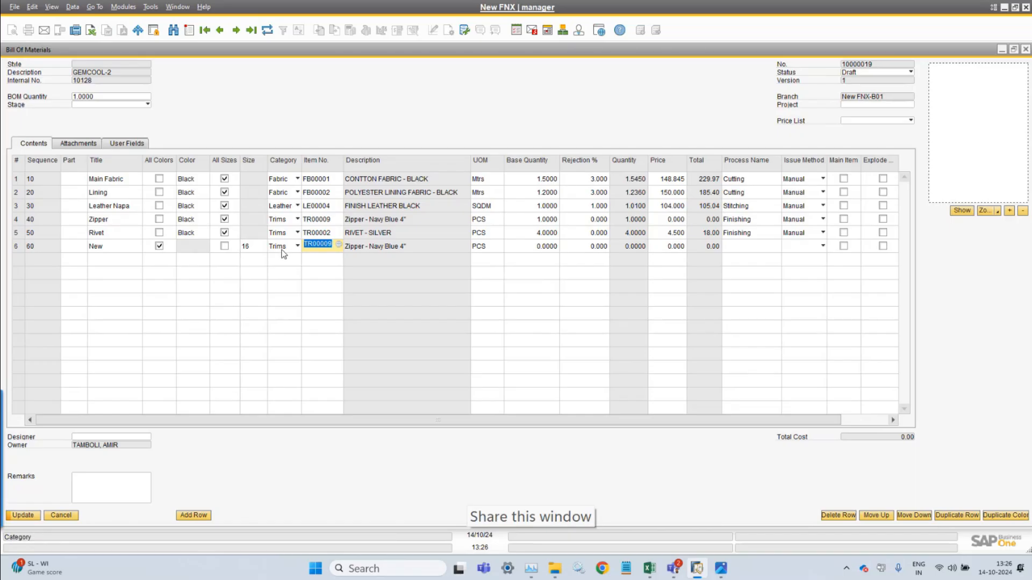
{"action": "left_click", "coordinate": [486, 246]}
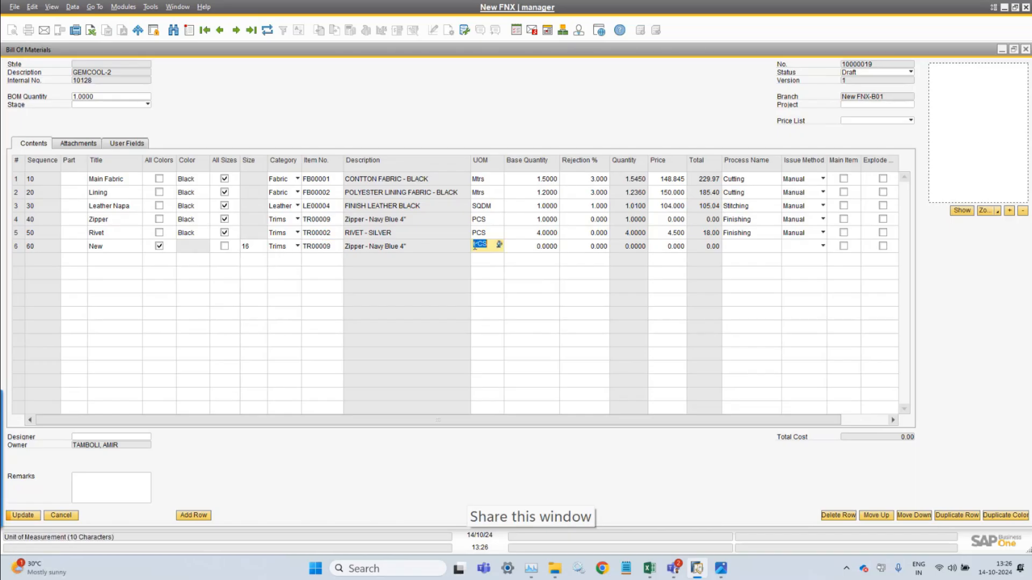
{"action": "left_click", "coordinate": [540, 247]}
{"action": "type", "text": "1"}
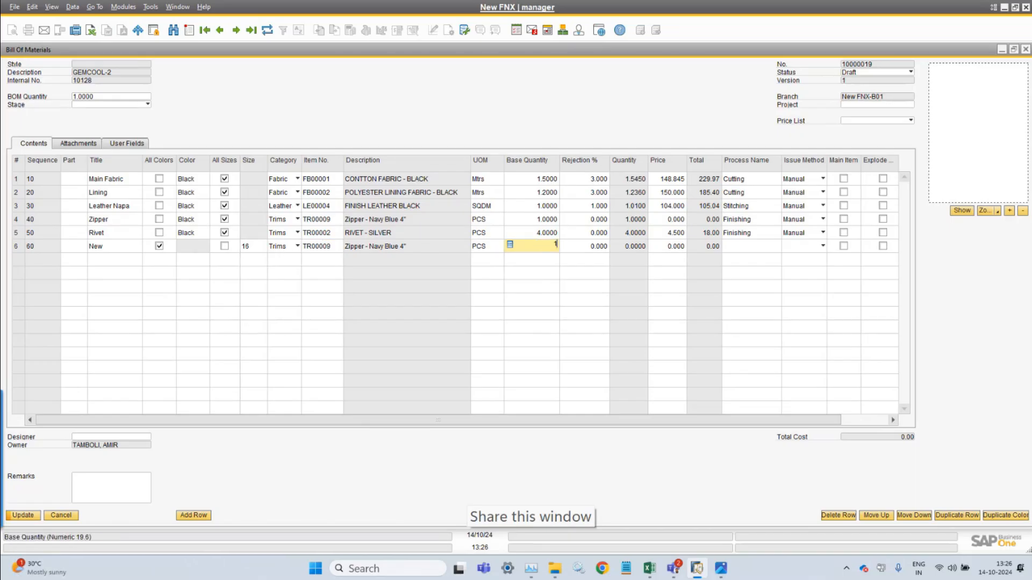
{"action": "key", "text": "Tab"}
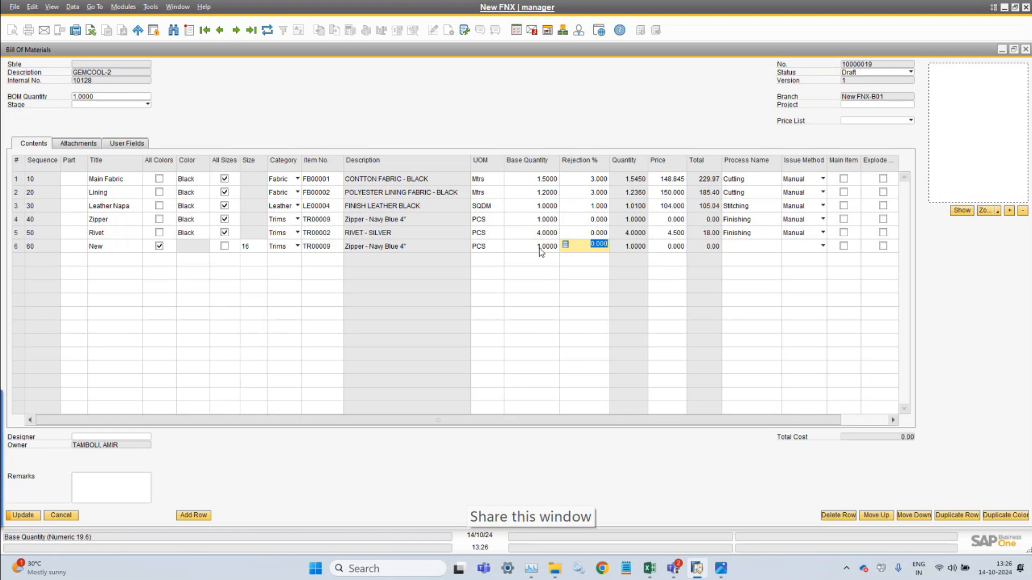
Assign the Stitching process to the New row and set its issue method to Manual
{"action": "left_click", "coordinate": [765, 247]}
{"action": "key", "text": "Tab"}
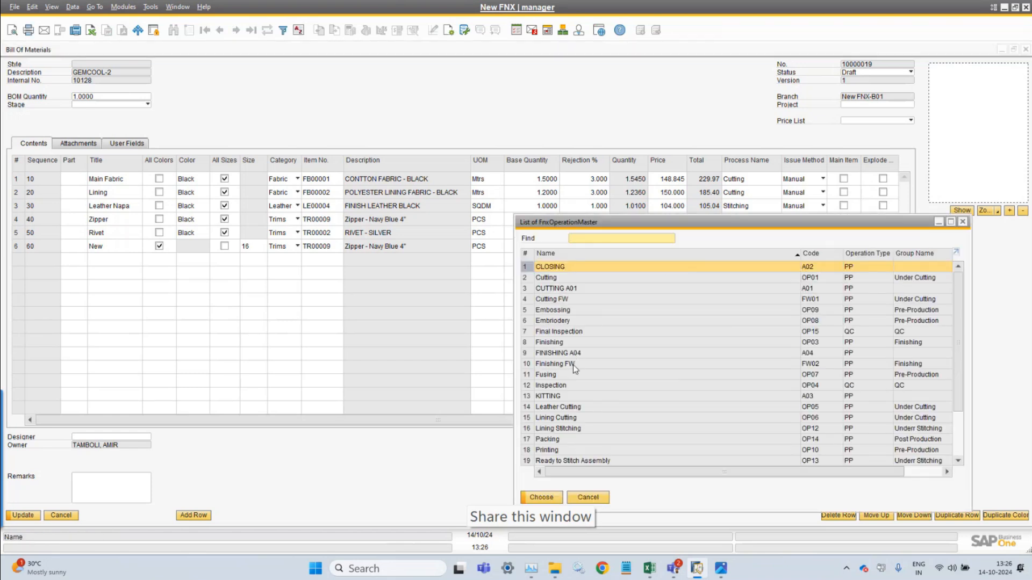
{"action": "type", "text": "st"}
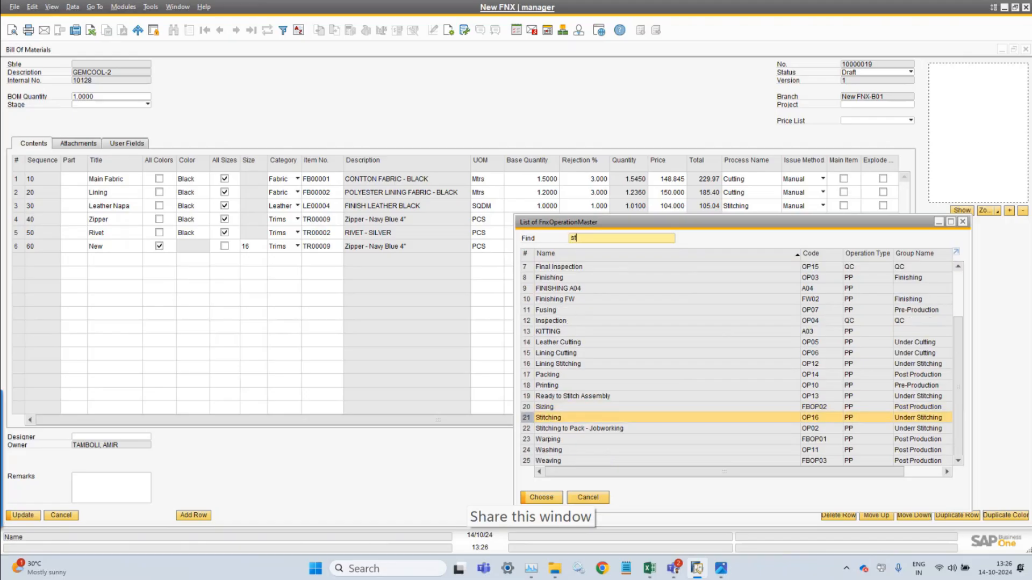
{"action": "key", "text": "Return"}
{"action": "left_click", "coordinate": [810, 245]}
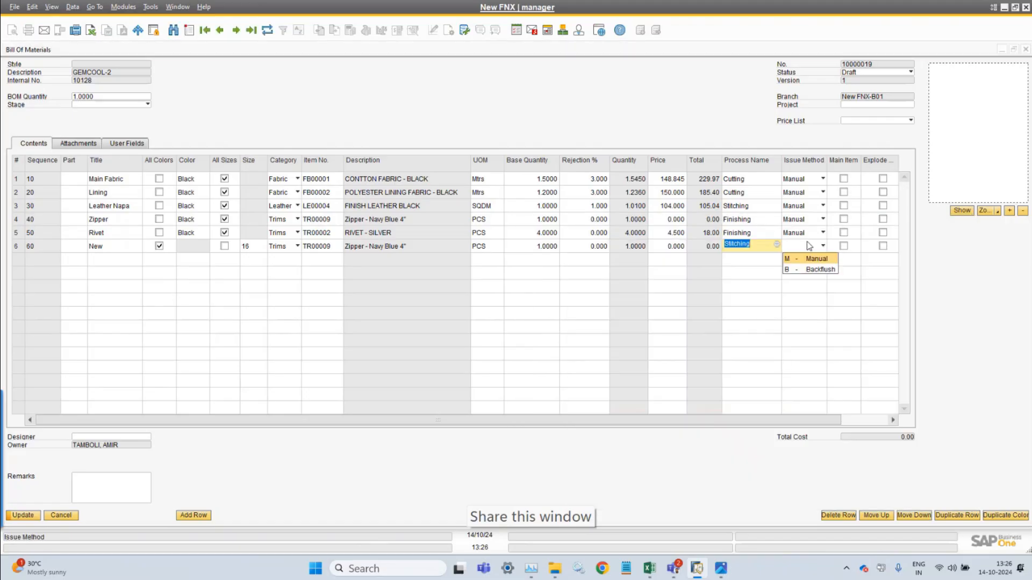
{"action": "left_click", "coordinate": [811, 261]}
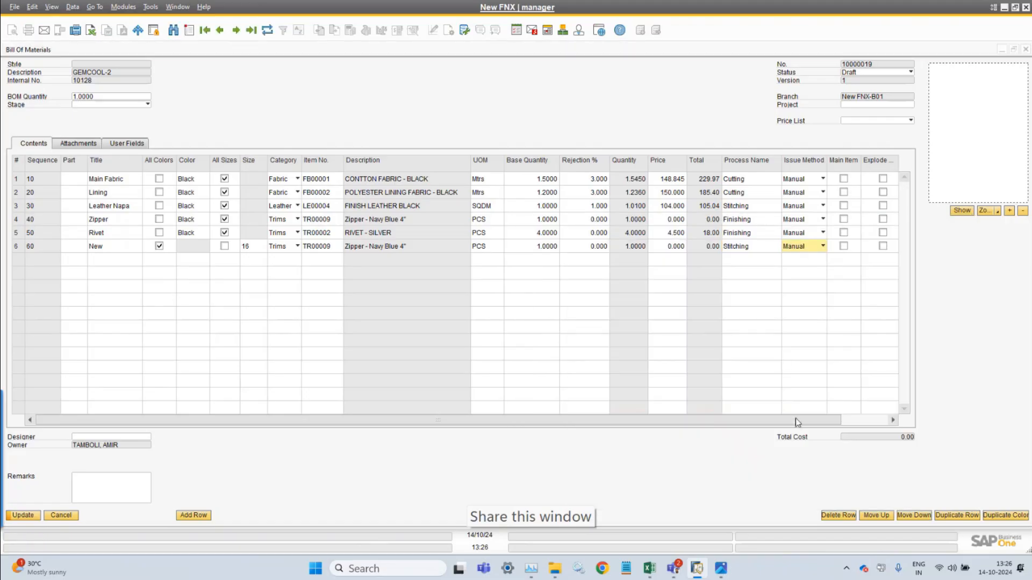
Mark the Main Fabric row as the main item and set its procurement to Buy
{"action": "left_click_drag", "start_coordinate": [795, 418], "coordinate": [897, 424]}
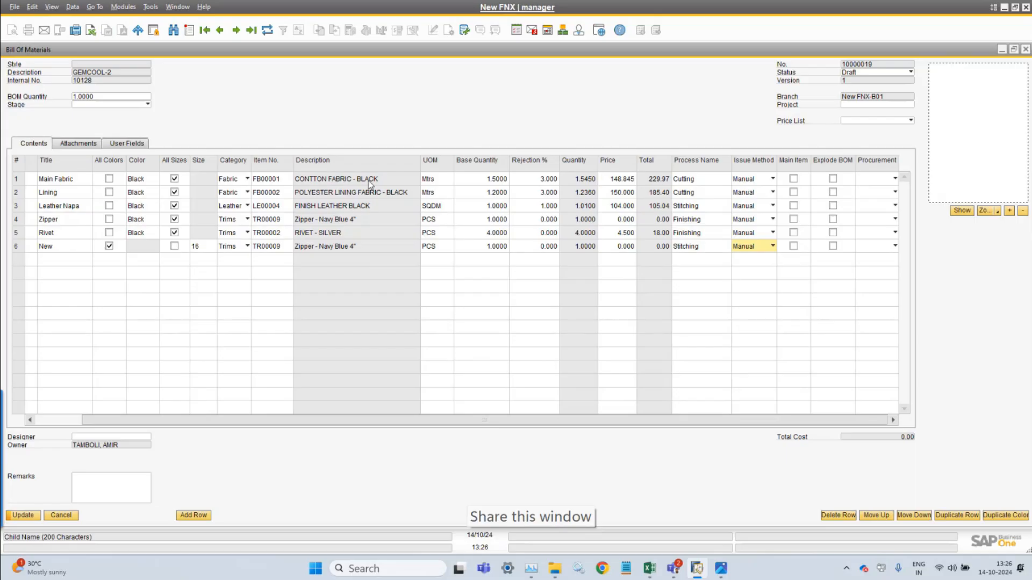
{"action": "left_click", "coordinate": [24, 180]}
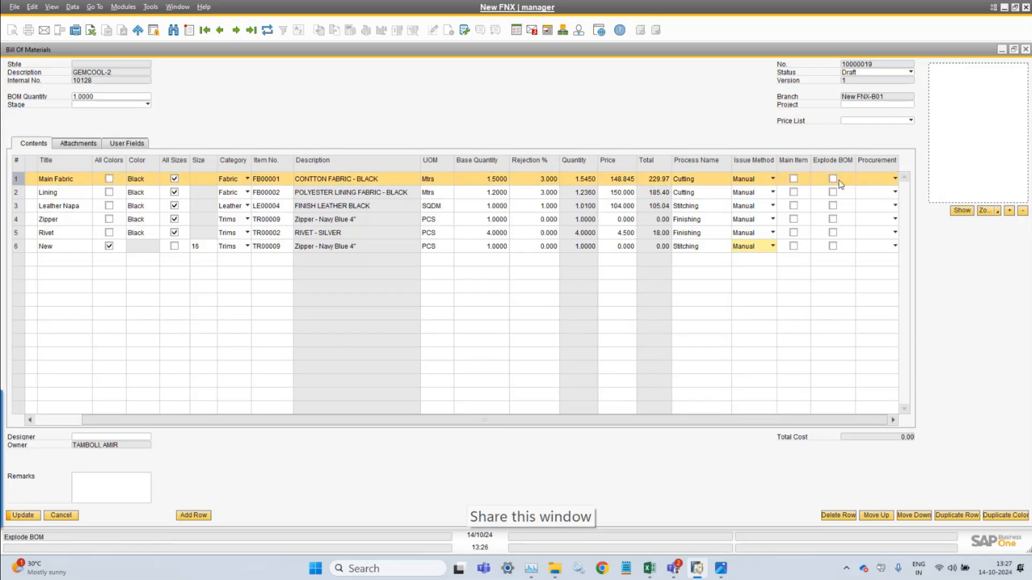
{"action": "left_click", "coordinate": [793, 179]}
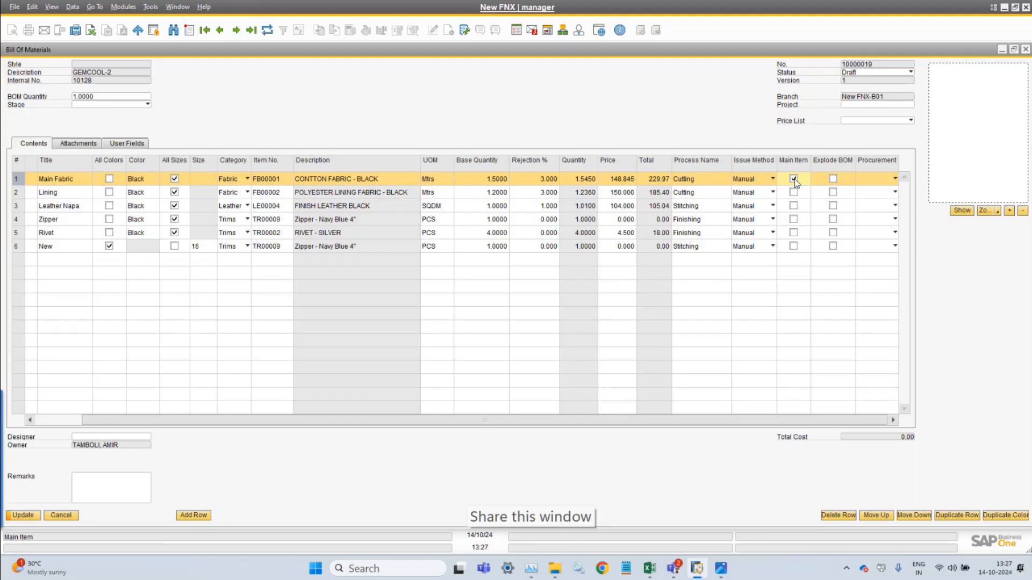
{"action": "left_click", "coordinate": [889, 181]}
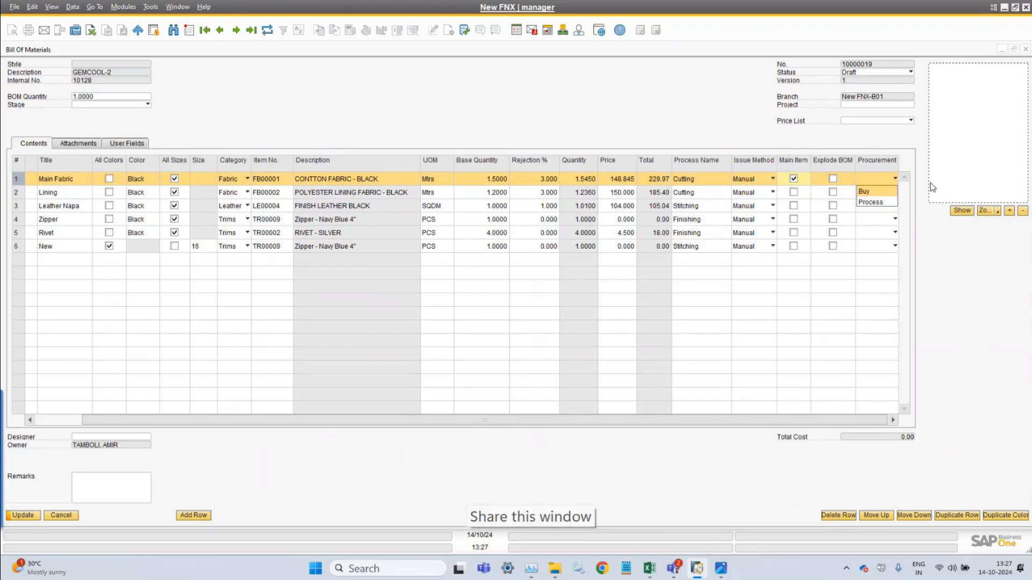
{"action": "left_click", "coordinate": [881, 192]}
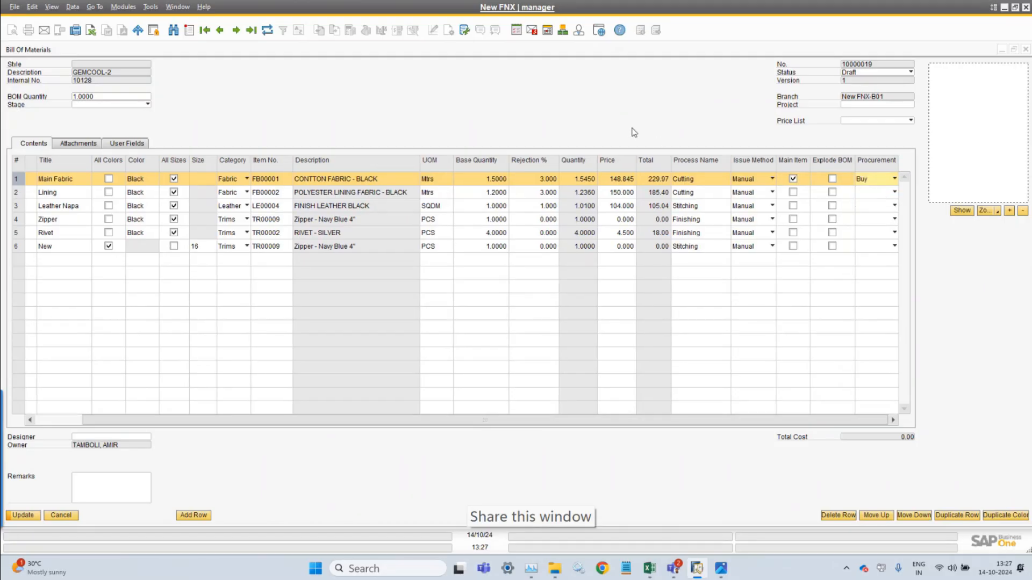
Set the New row's procurement to Buy
{"action": "left_click_drag", "start_coordinate": [570, 421], "coordinate": [209, 443]}
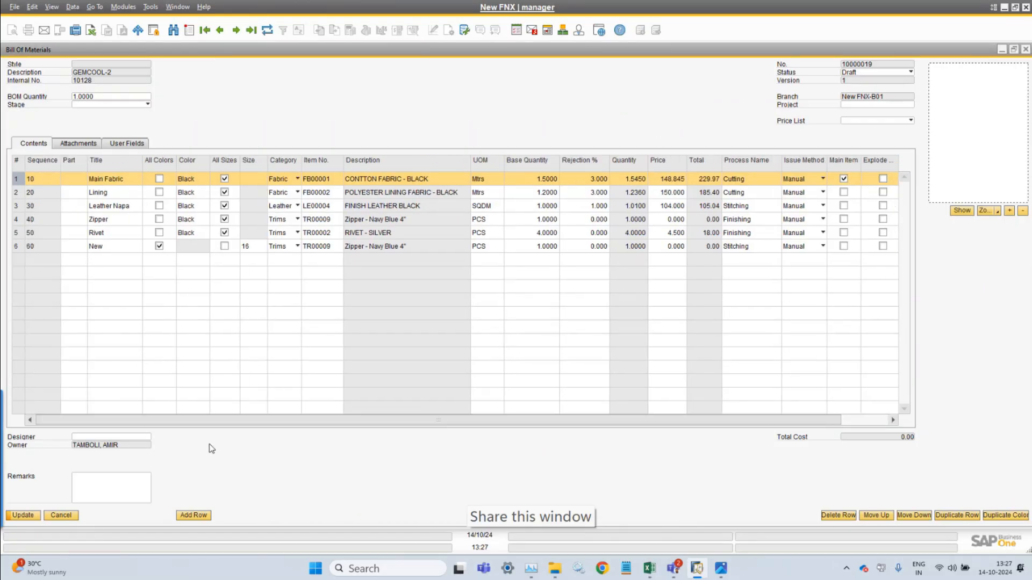
{"action": "left_click", "coordinate": [24, 246]}
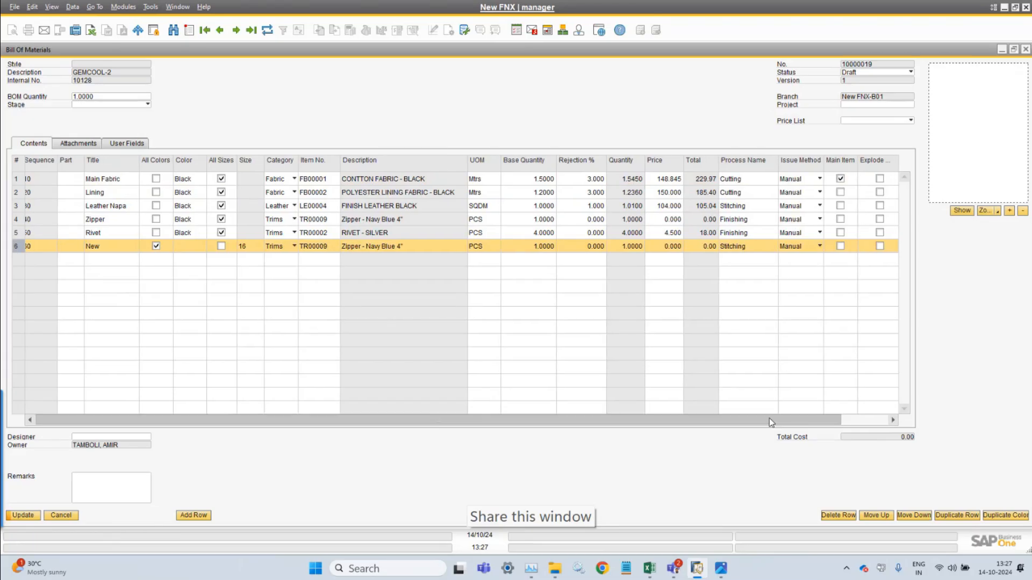
{"action": "left_click_drag", "start_coordinate": [769, 418], "coordinate": [838, 420]}
{"action": "left_click", "coordinate": [876, 246]}
{"action": "left_click", "coordinate": [873, 259]}
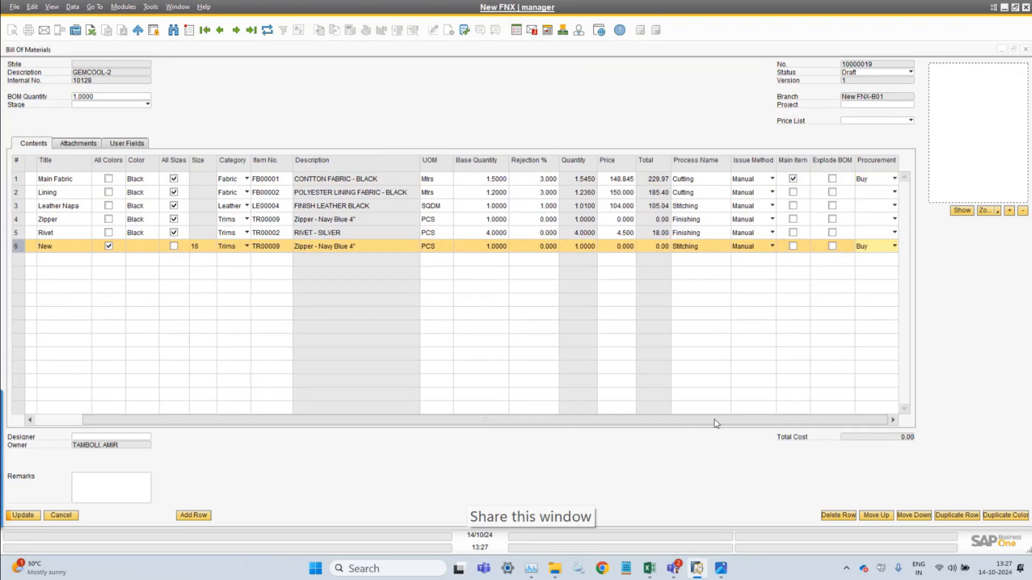
Duplicate the New row and set the copy's size to 18
{"action": "left_click_drag", "start_coordinate": [698, 425], "coordinate": [92, 428]}
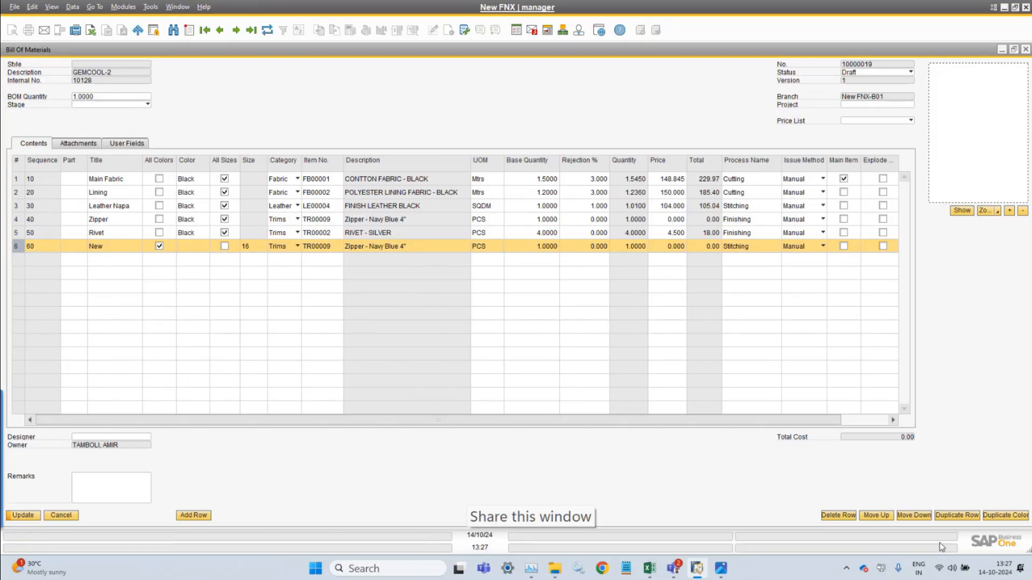
{"action": "left_click", "coordinate": [968, 515]}
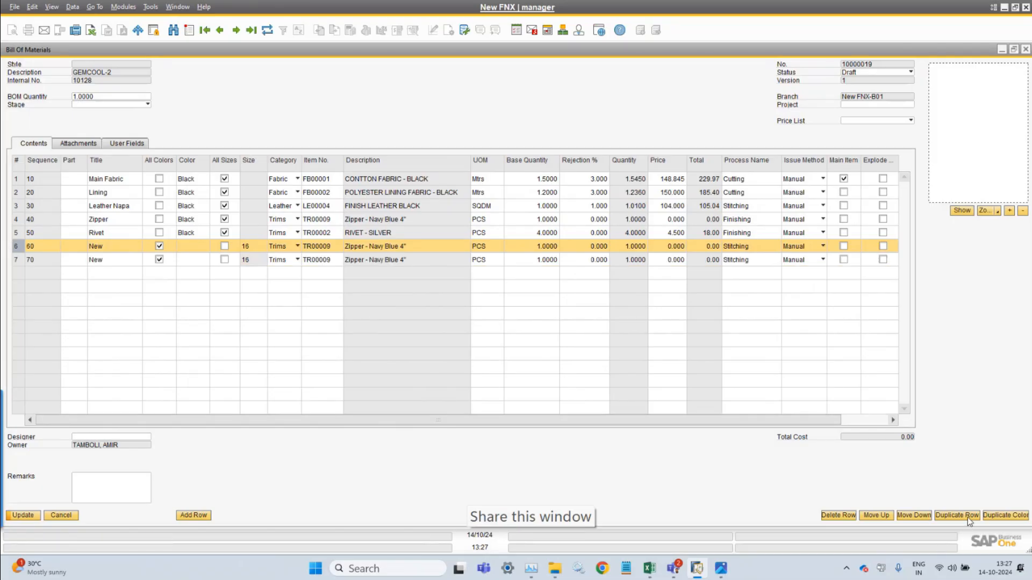
{"action": "left_click", "coordinate": [226, 260]}
{"action": "left_click", "coordinate": [225, 260]}
{"action": "left_click", "coordinate": [260, 263]}
{"action": "key", "text": "Tab"}
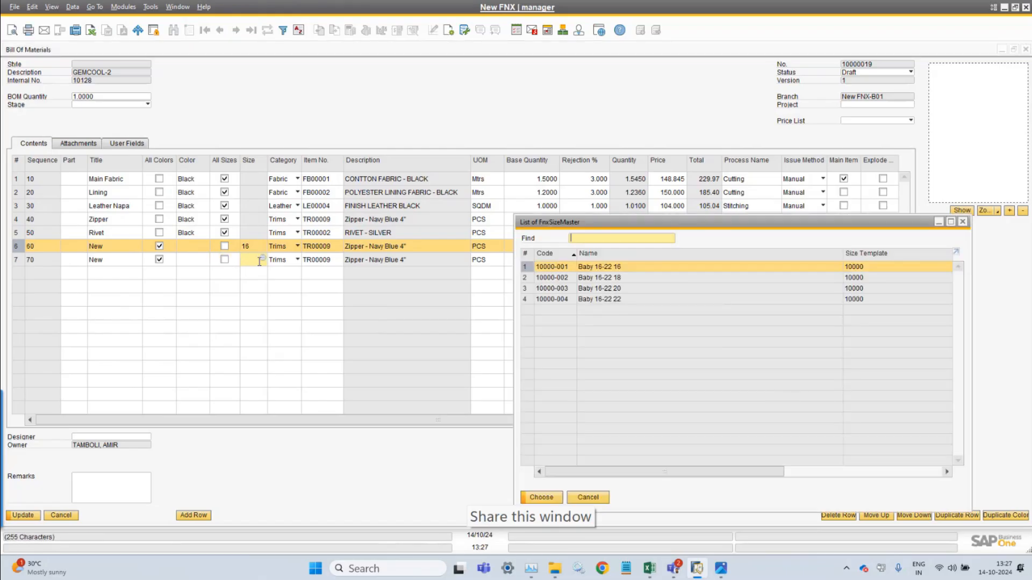
{"action": "double_click", "coordinate": [610, 278]}
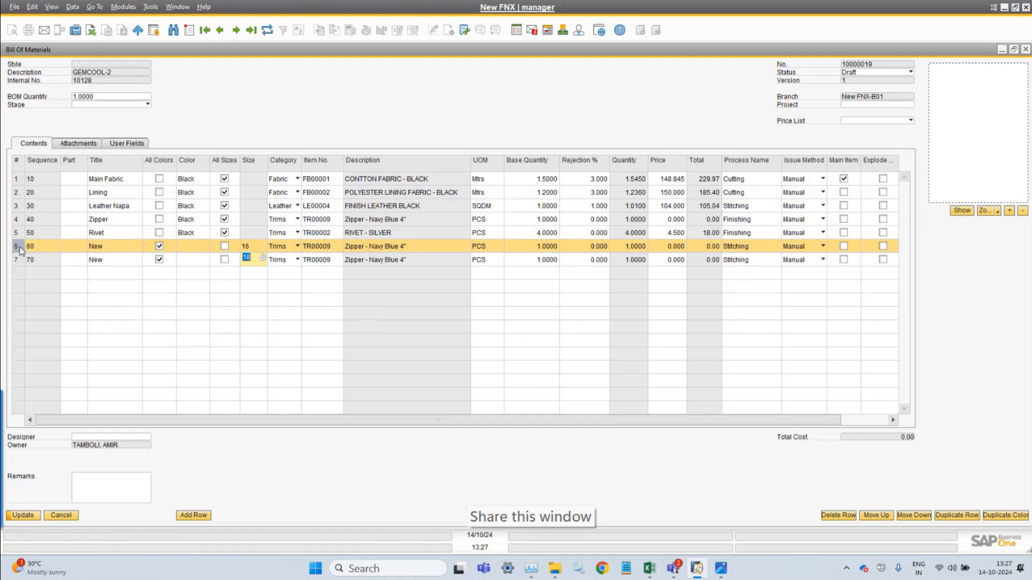
Duplicate the size 18 New row twice and set the first copy's size to 20
{"action": "left_click", "coordinate": [948, 516]}
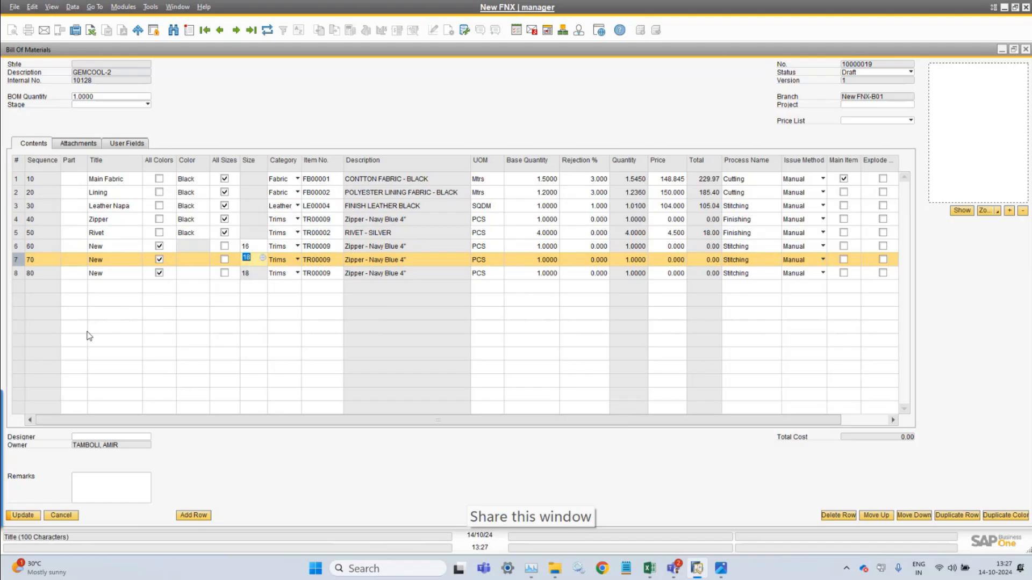
{"action": "left_click", "coordinate": [959, 515]}
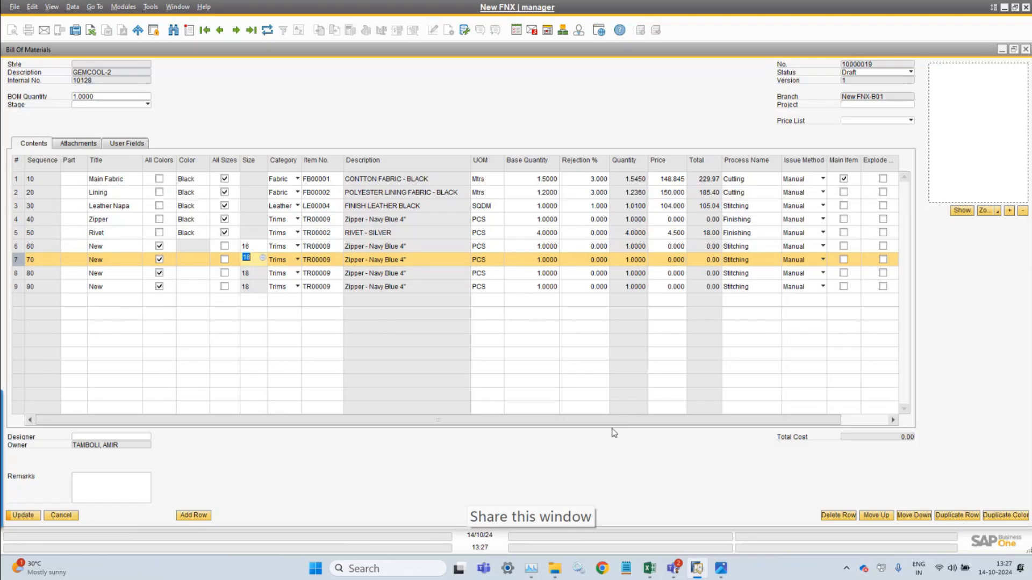
{"action": "left_click", "coordinate": [249, 273]}
{"action": "key", "text": "BackSpace"}
{"action": "key", "text": "BackSpace"}
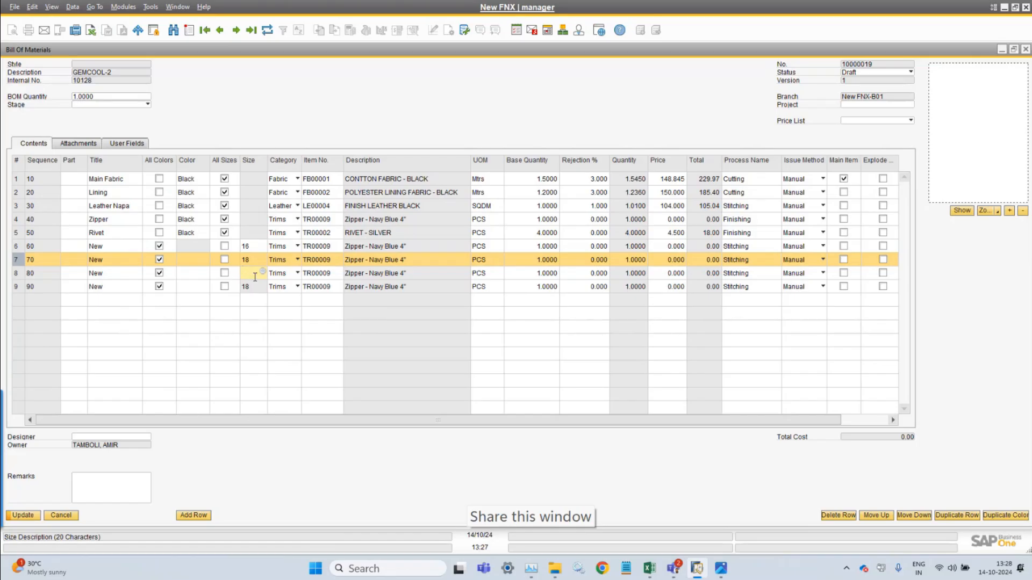
{"action": "key", "text": "Tab"}
{"action": "key", "text": "Down"}
{"action": "key", "text": "Down"}
{"action": "key", "text": "Return"}
Change the size 20 row's item to TR00010, Zipper - Navy Blue - 6"
{"action": "key", "text": "Tab"}
{"action": "key", "text": "BackSpace"}
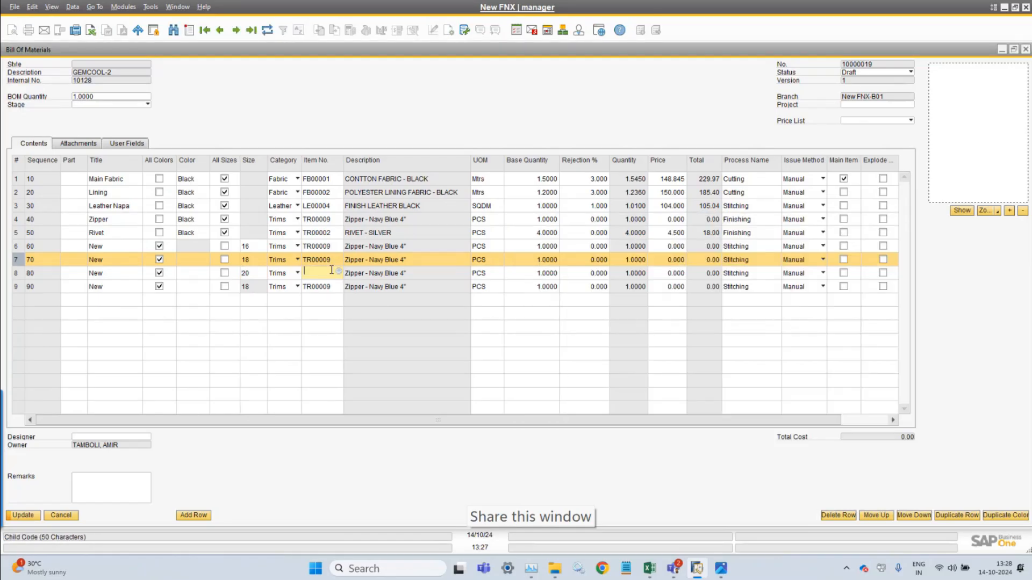
{"action": "key", "text": "Tab"}
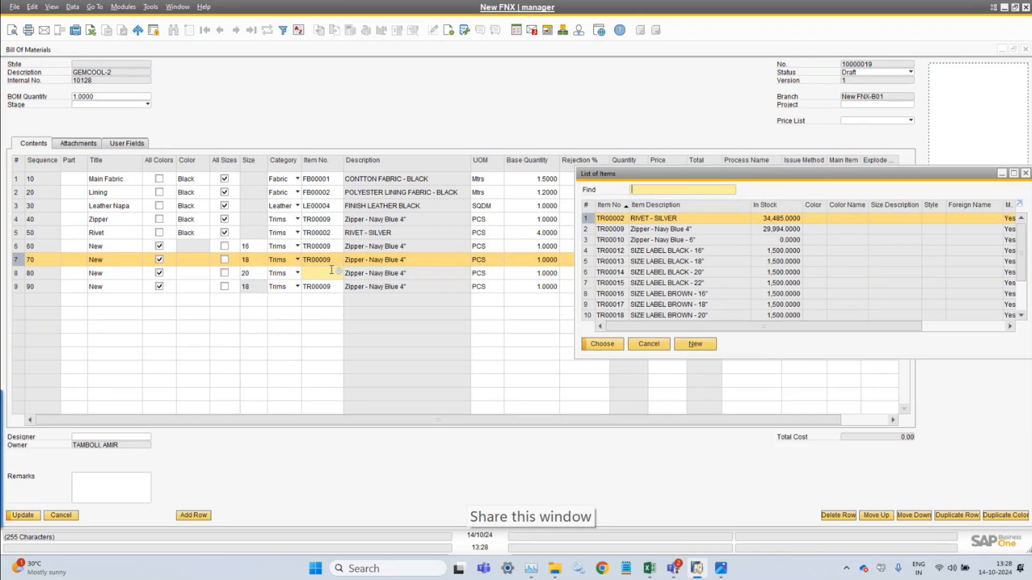
{"action": "double_click", "coordinate": [709, 239]}
Set the last New row's size to 22 and its item to TR00010, Zipper - Navy Blue - 6"
{"action": "left_click", "coordinate": [225, 287]}
{"action": "left_click", "coordinate": [225, 287]}
{"action": "left_click", "coordinate": [251, 288]}
{"action": "key", "text": "Tab"}
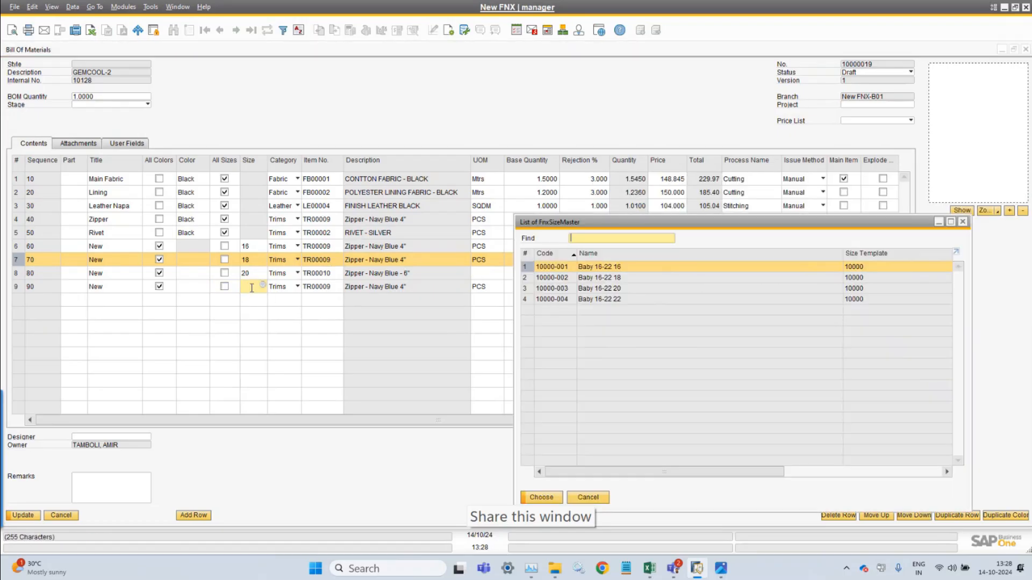
{"action": "double_click", "coordinate": [621, 298]}
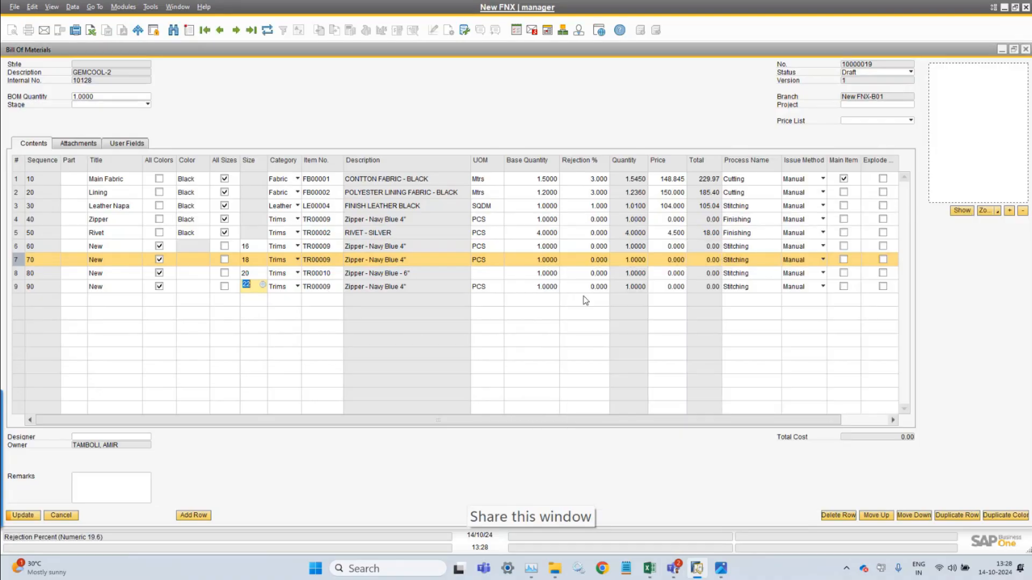
{"action": "left_click", "coordinate": [327, 288]}
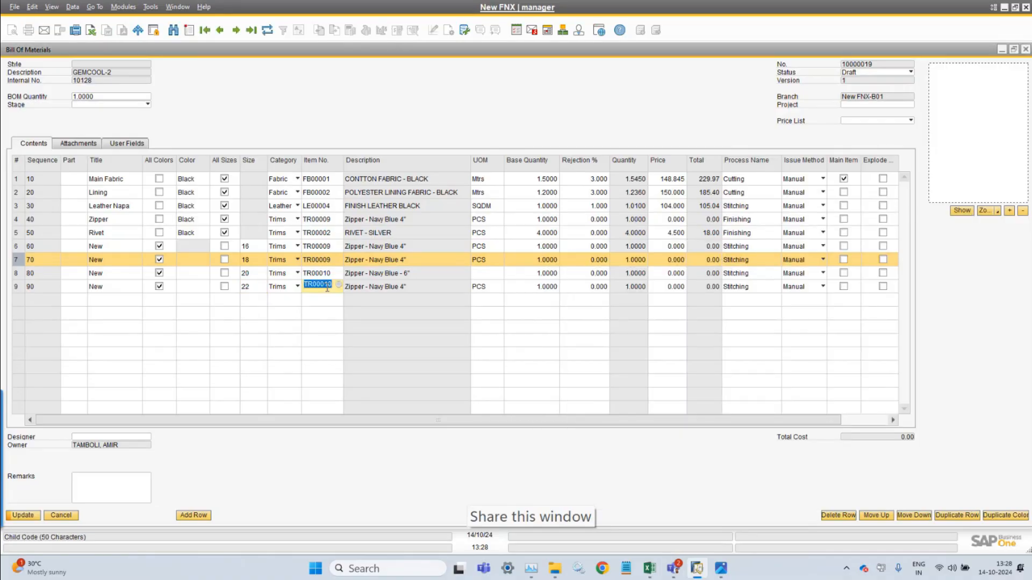
{"action": "key", "text": "Tab"}
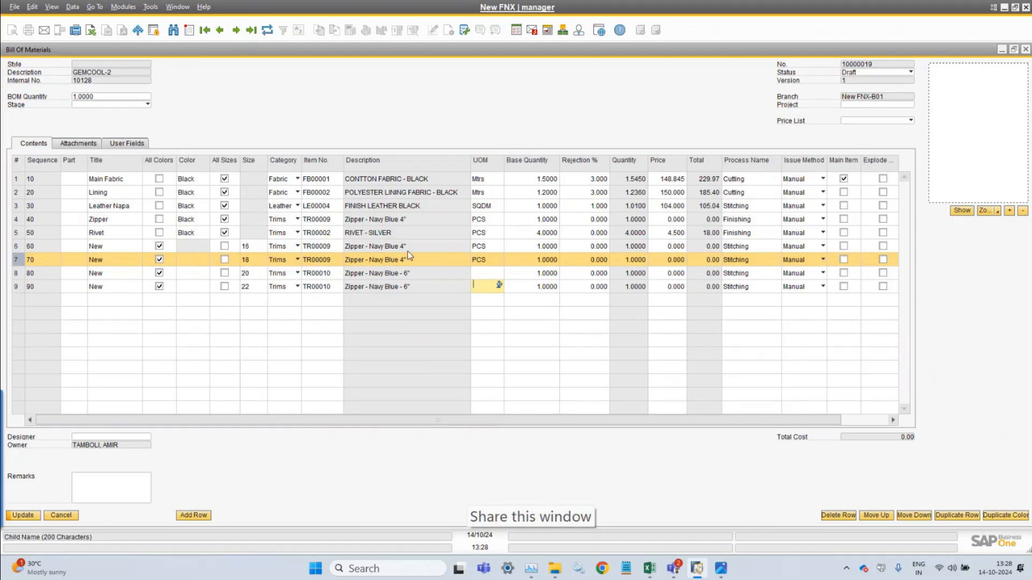
{"action": "left_click", "coordinate": [23, 182]}
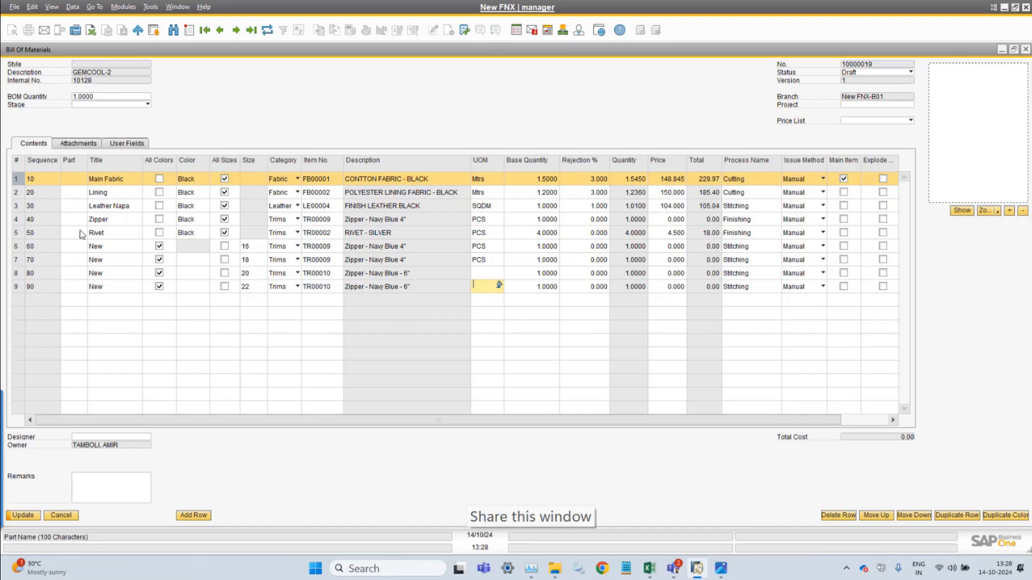
{"action": "left_click", "coordinate": [15, 248]}
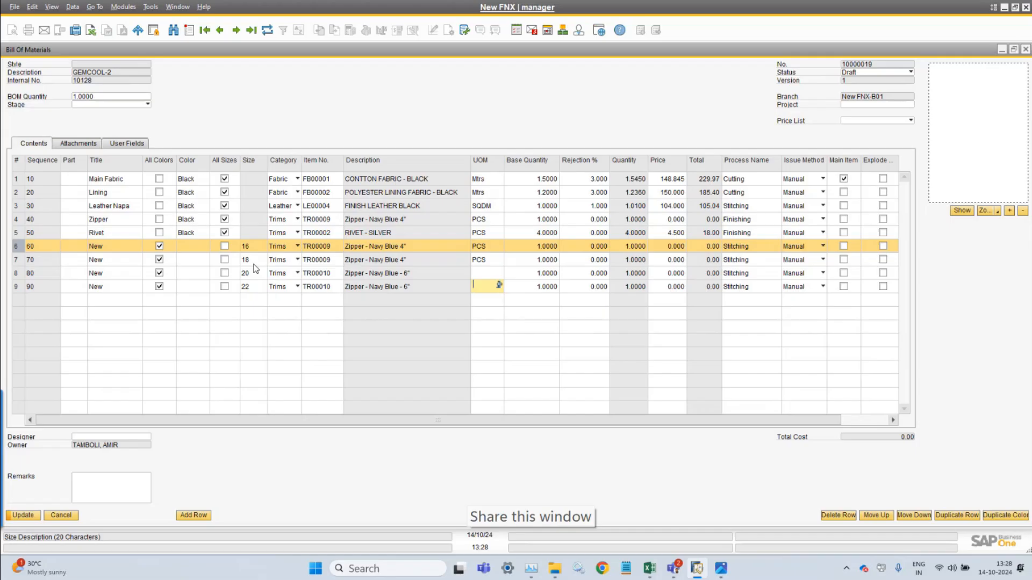
Set the base quantities of the New rows to 4 for sizes 16 and 18, 6 for size 20 and 8 for size 22
{"action": "left_click", "coordinate": [326, 257]}
{"action": "key", "text": "Up"}
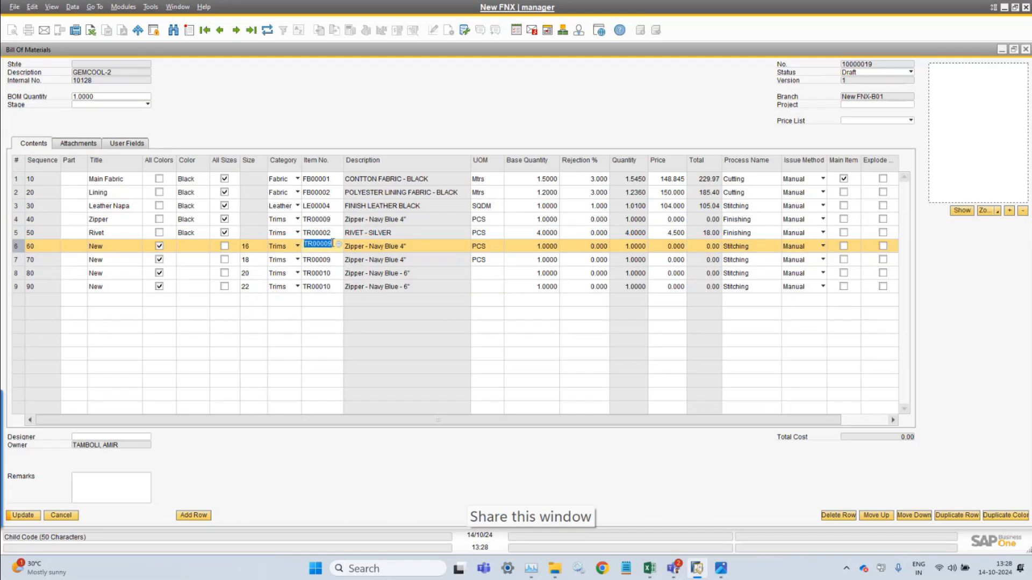
{"action": "left_click", "coordinate": [552, 251]}
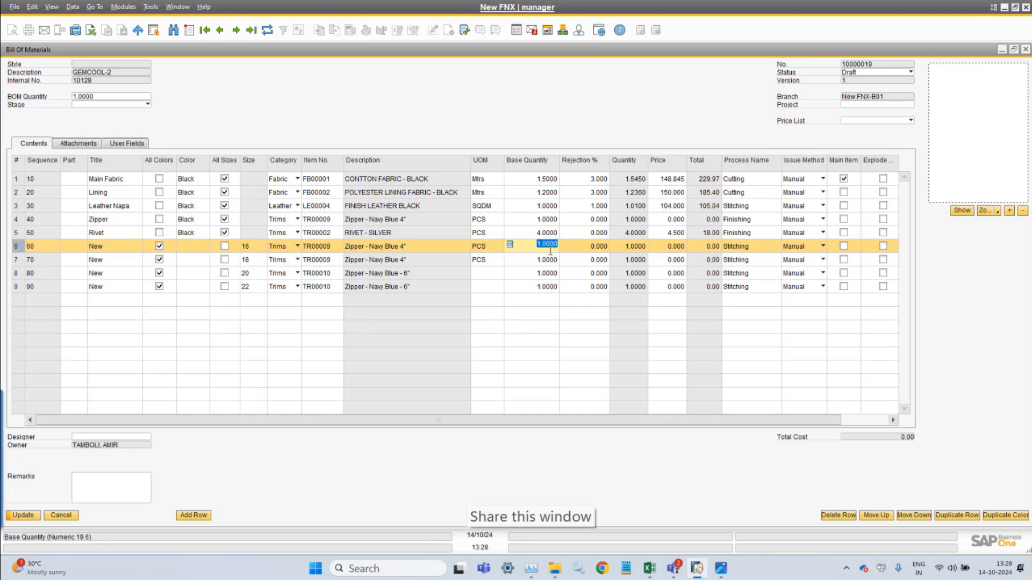
{"action": "type", "text": "4"}
{"action": "key", "text": "Down"}
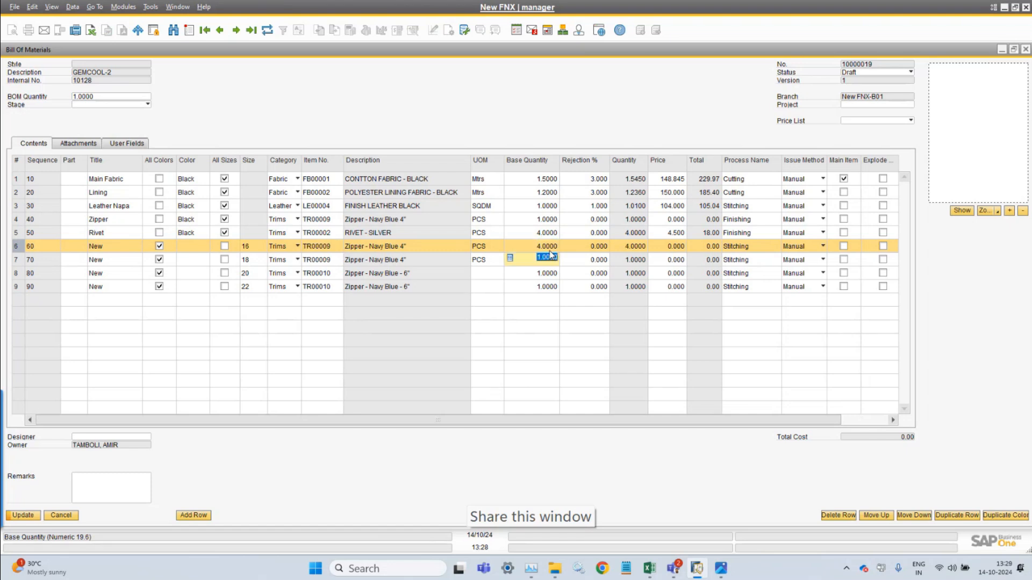
{"action": "type", "text": "4"}
{"action": "key", "text": "Down"}
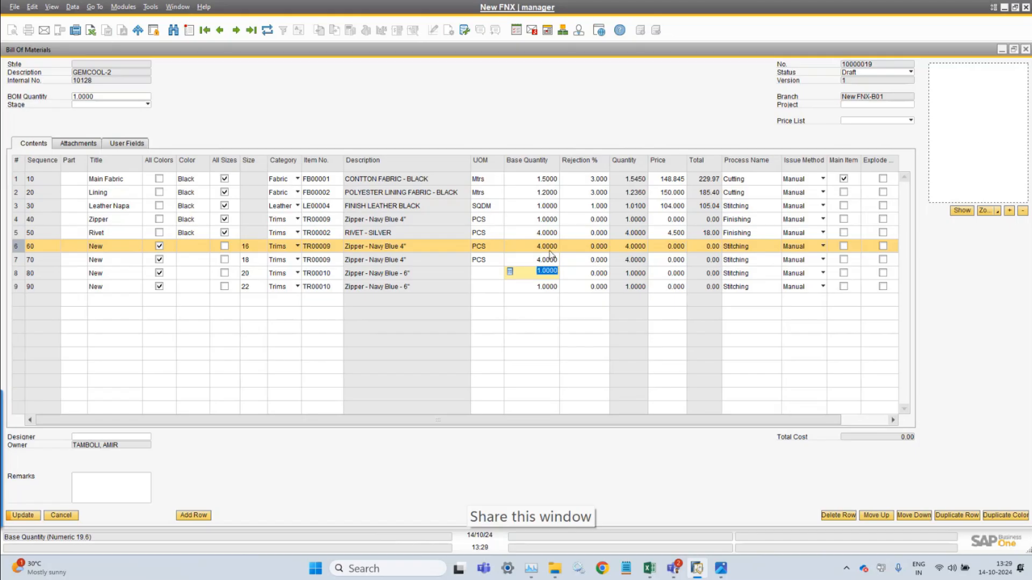
{"action": "type", "text": "6"}
{"action": "key", "text": "Down"}
{"action": "type", "text": "8"}
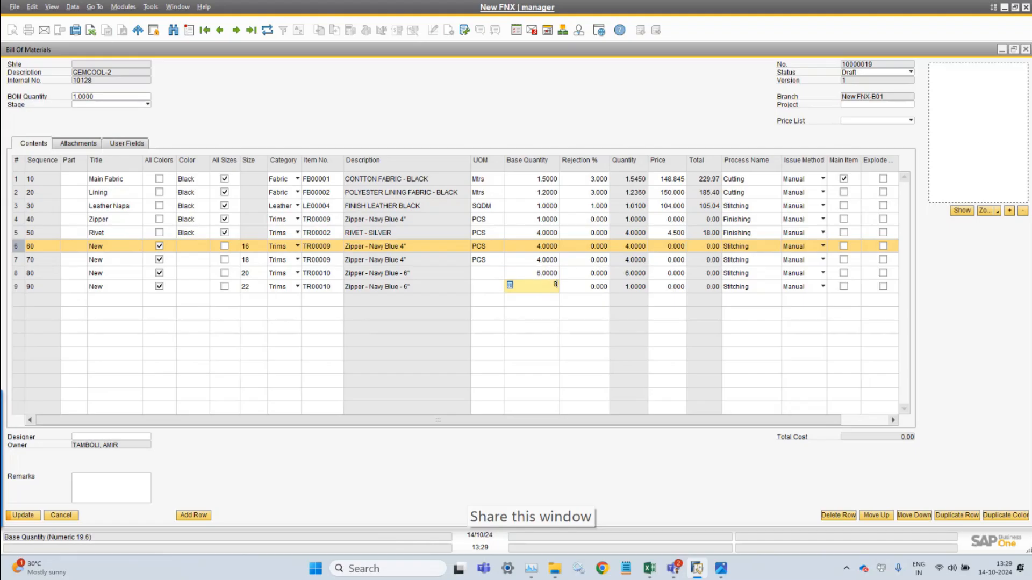
{"action": "key", "text": "Up"}
{"action": "key", "text": "Up"}
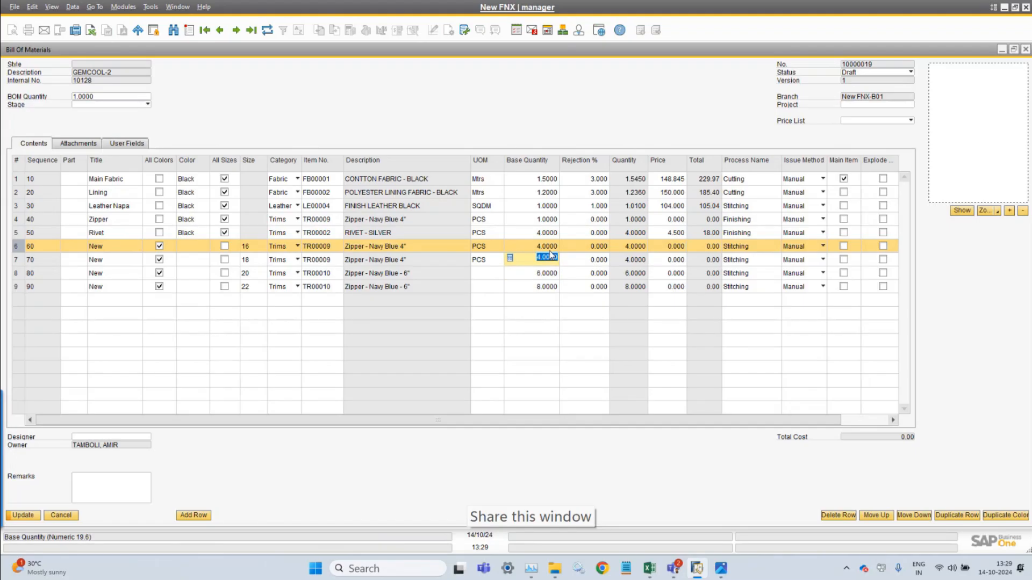
Review the base quantities of the four New rows and the grid's remaining columns through Procurement
{"action": "key", "text": "Down"}
{"action": "key", "text": "Down"}
{"action": "key", "text": "Up"}
{"action": "key", "text": "Up"}
{"action": "key", "text": "Up"}
{"action": "key", "text": "Down"}
{"action": "key", "text": "Down"}
{"action": "key", "text": "Down"}
{"action": "key", "text": "Up"}
{"action": "key", "text": "Up"}
{"action": "key", "text": "Up"}
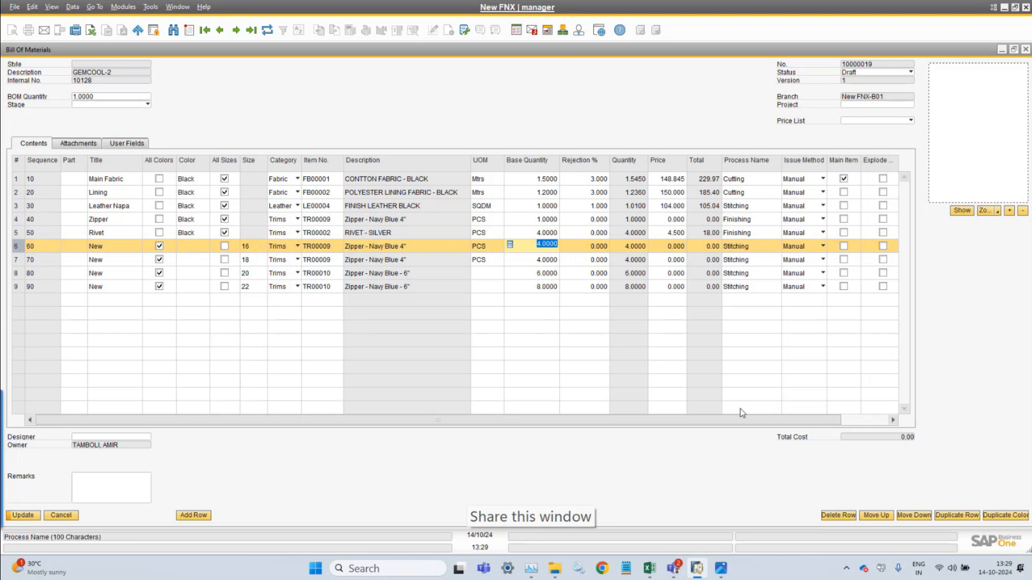
{"action": "left_click_drag", "start_coordinate": [724, 424], "coordinate": [885, 424]}
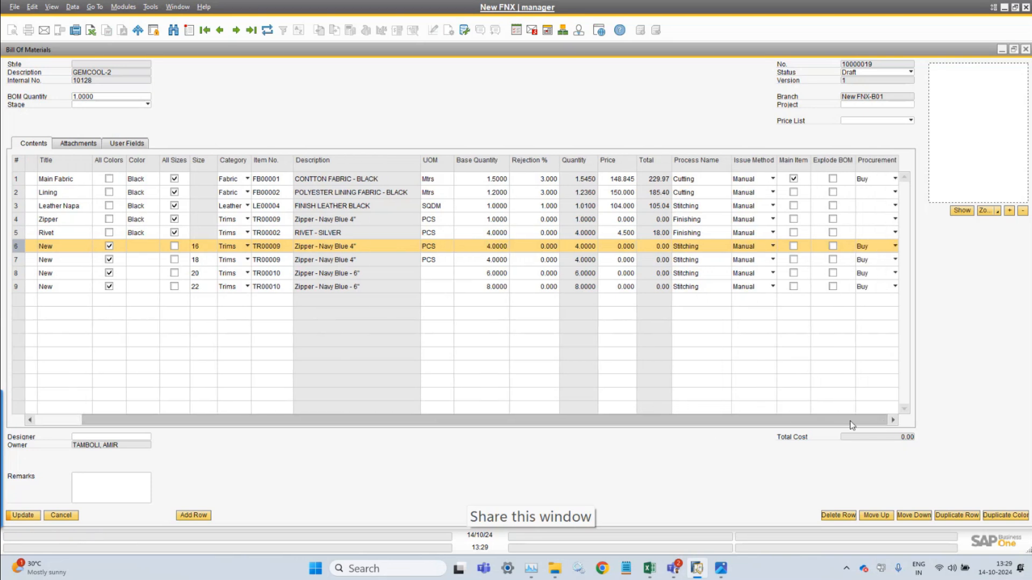
{"action": "left_click_drag", "start_coordinate": [885, 425], "coordinate": [663, 417]}
Set the bill of materials' price list to Last Evaluated Price
{"action": "left_click", "coordinate": [874, 124]}
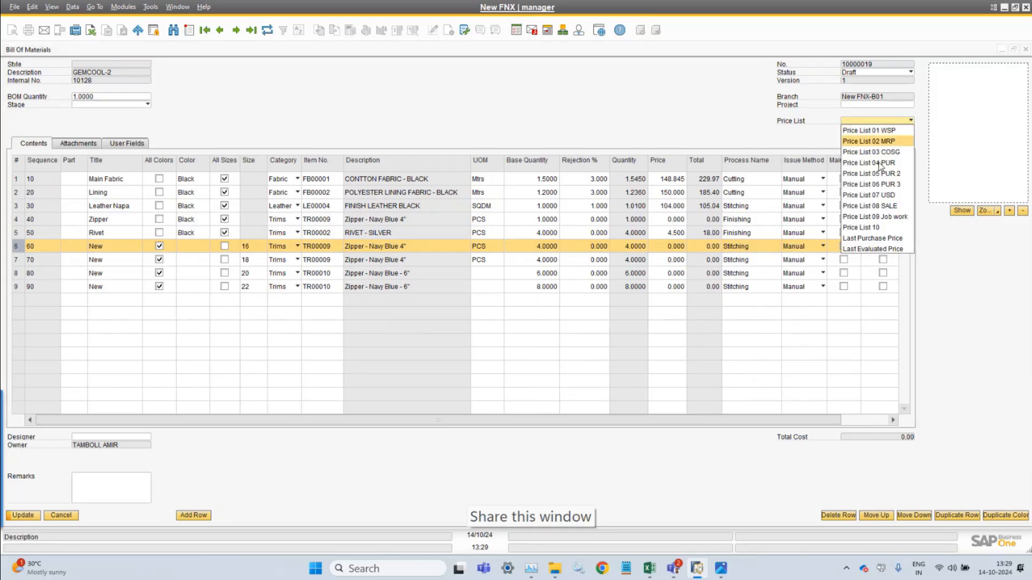
{"action": "left_click", "coordinate": [880, 251]}
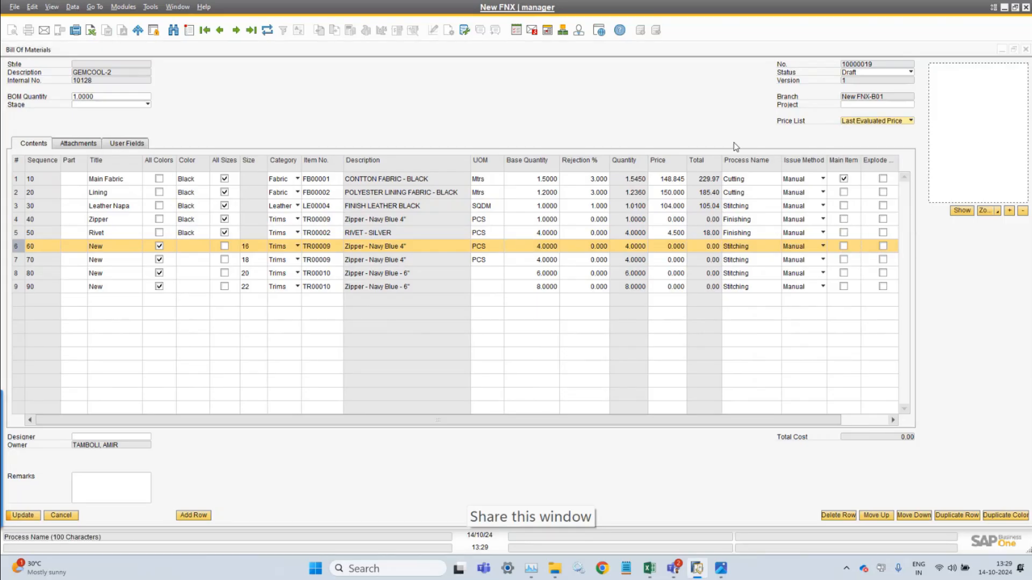
{"action": "left_click", "coordinate": [857, 105]}
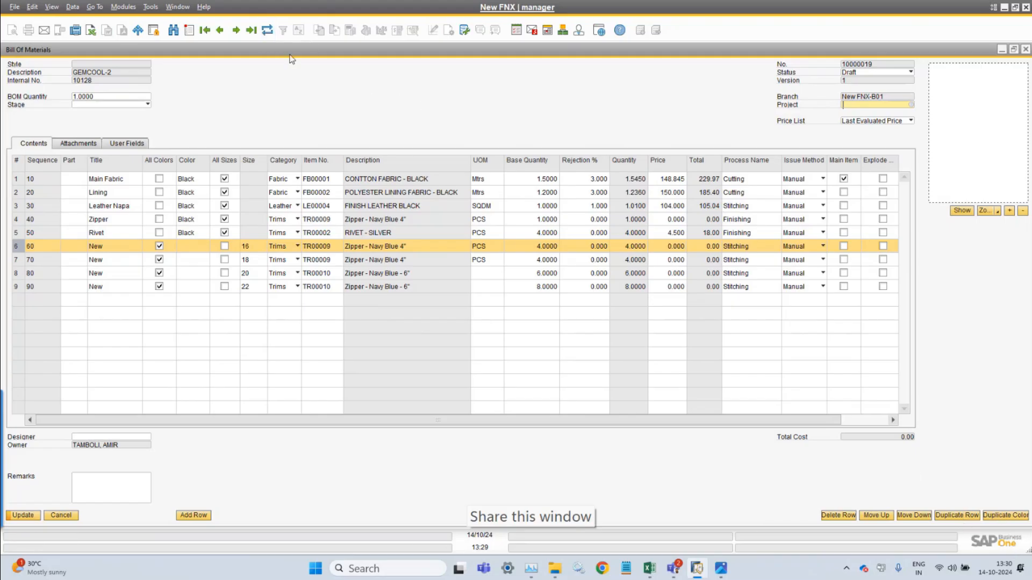
Refresh the GEMCOOL-2 bill of materials, discarding its unsaved changes
{"action": "left_click", "coordinate": [268, 33]}
{"action": "left_click", "coordinate": [399, 294]}
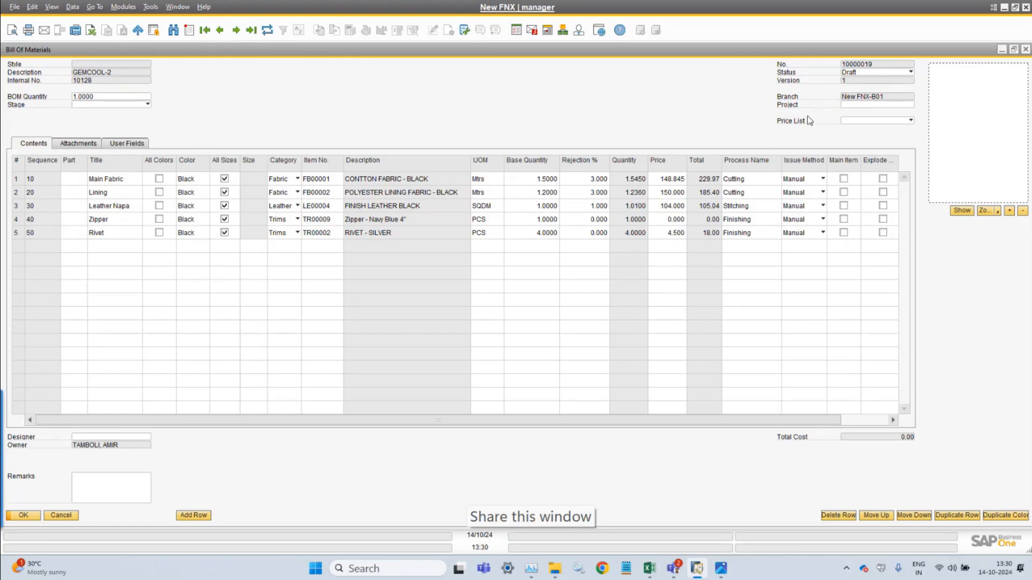
Examine the available status options for the bill of materials
{"action": "left_click", "coordinate": [866, 74]}
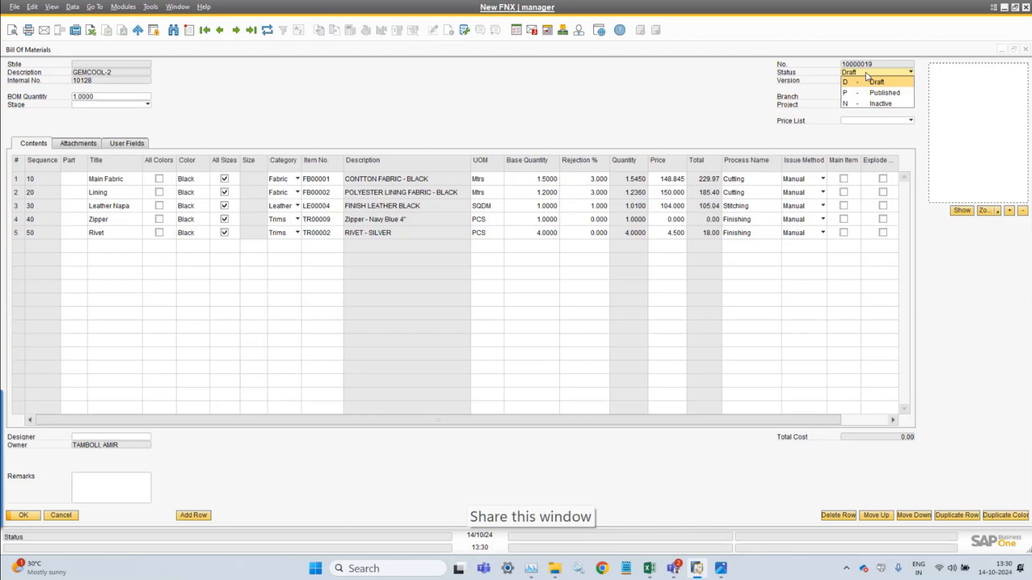
{"action": "key", "text": "Down"}
{"action": "key", "text": "Down"}
{"action": "key", "text": "Up"}
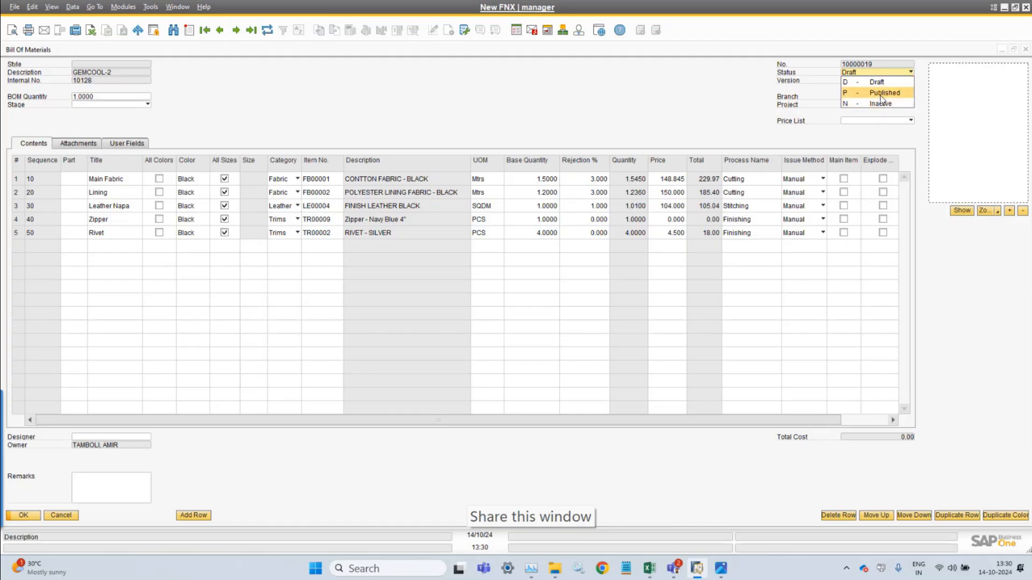
{"action": "left_click", "coordinate": [645, 95]}
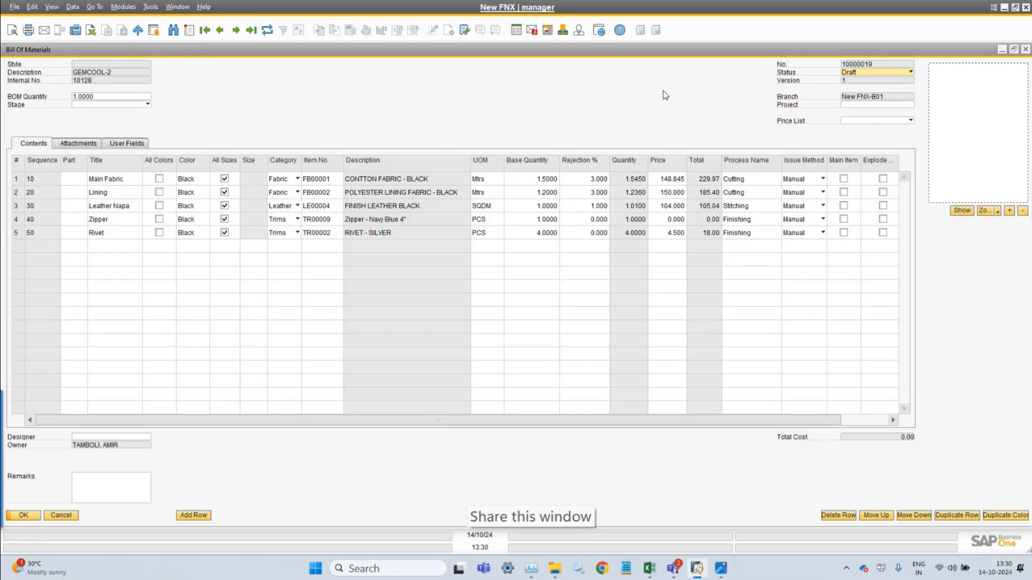
{"action": "left_click", "coordinate": [881, 72]}
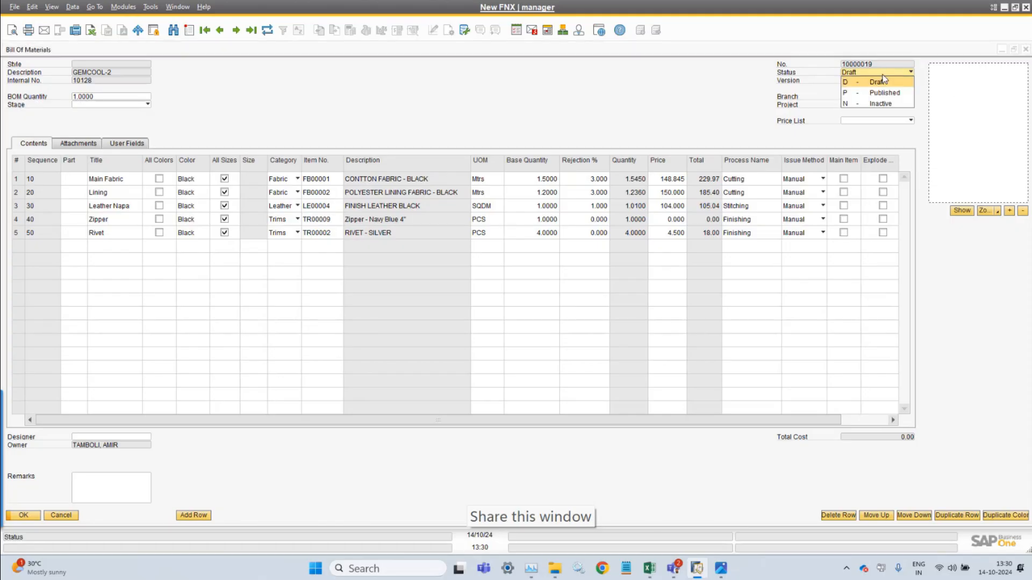
{"action": "left_click", "coordinate": [716, 106]}
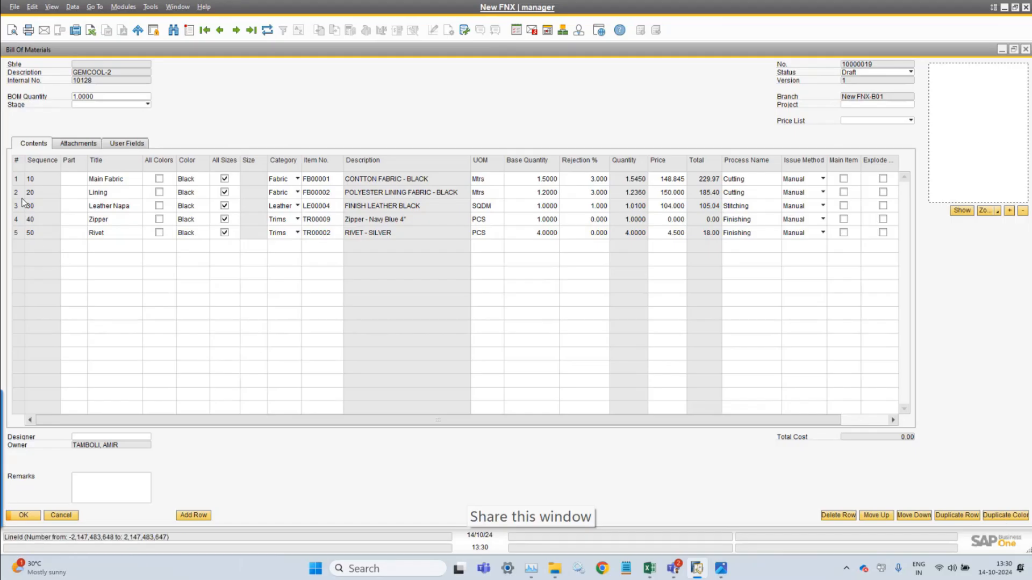
Duplicate the Black component rows as a new color set and assign Brown to the duplicated Main Fabric row
{"action": "left_click", "coordinate": [22, 180]}
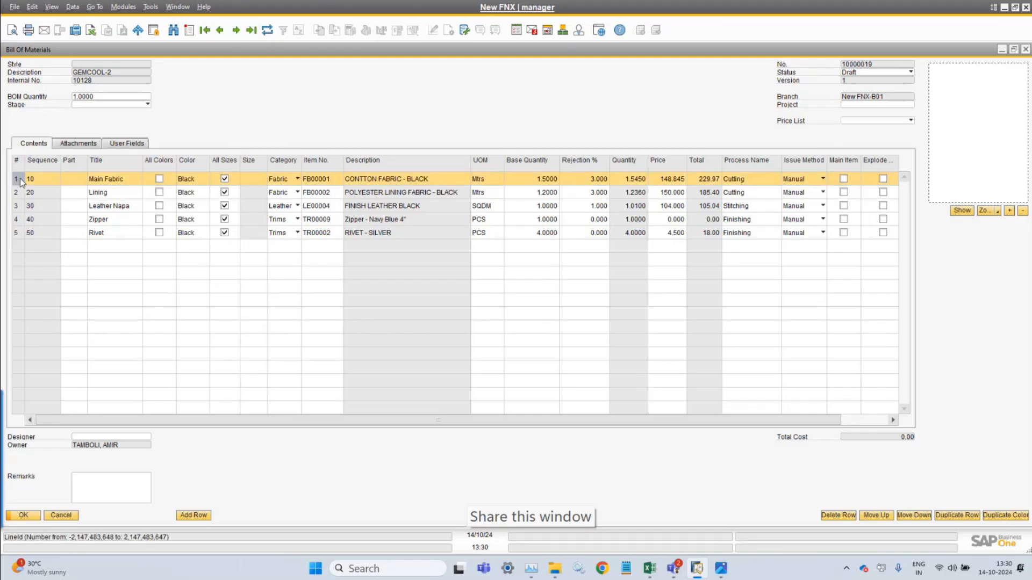
{"action": "left_click", "coordinate": [1005, 517]}
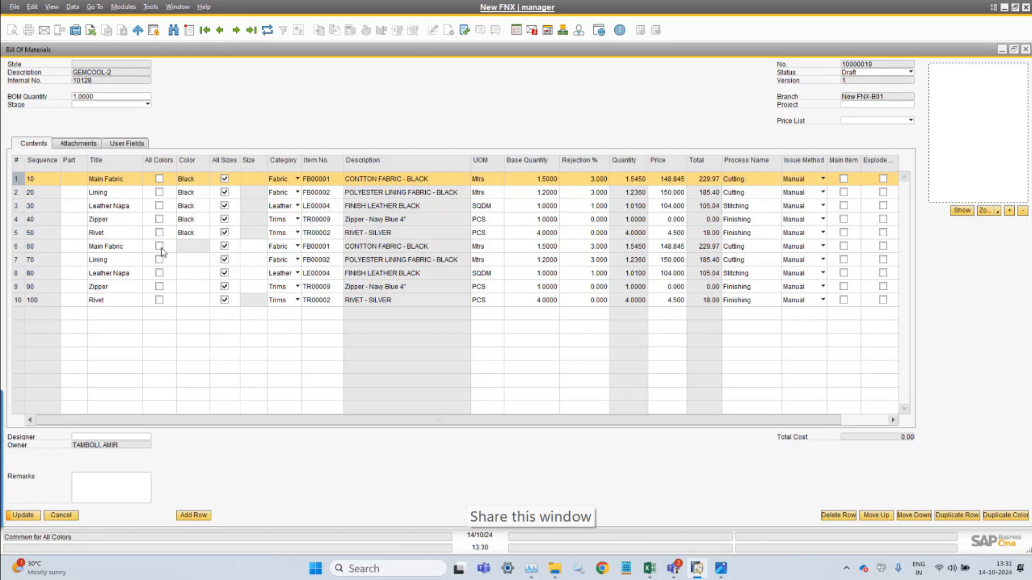
{"action": "left_click", "coordinate": [192, 248]}
{"action": "key", "text": "Tab"}
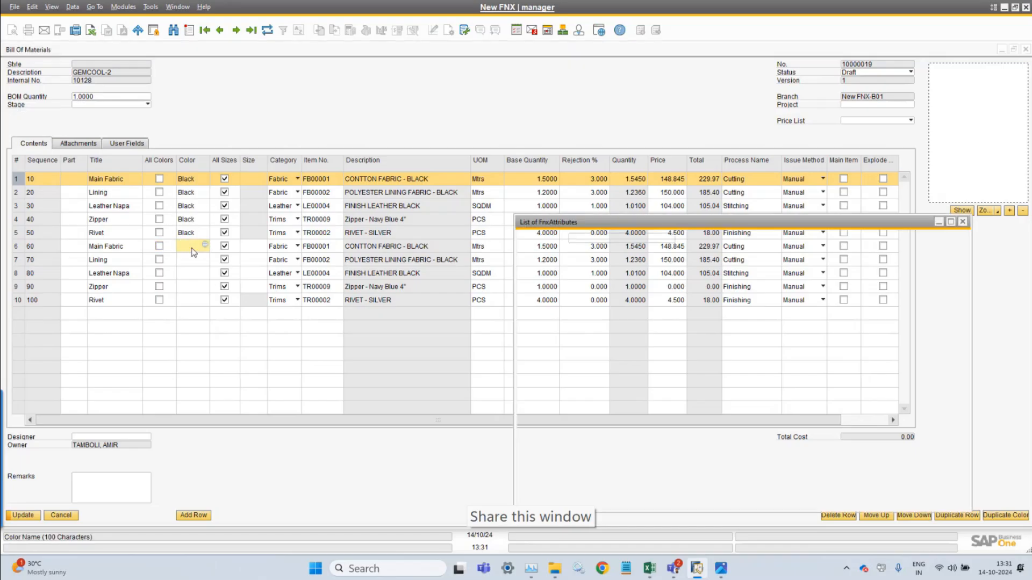
{"action": "key", "text": "Down"}
{"action": "key", "text": "Return"}
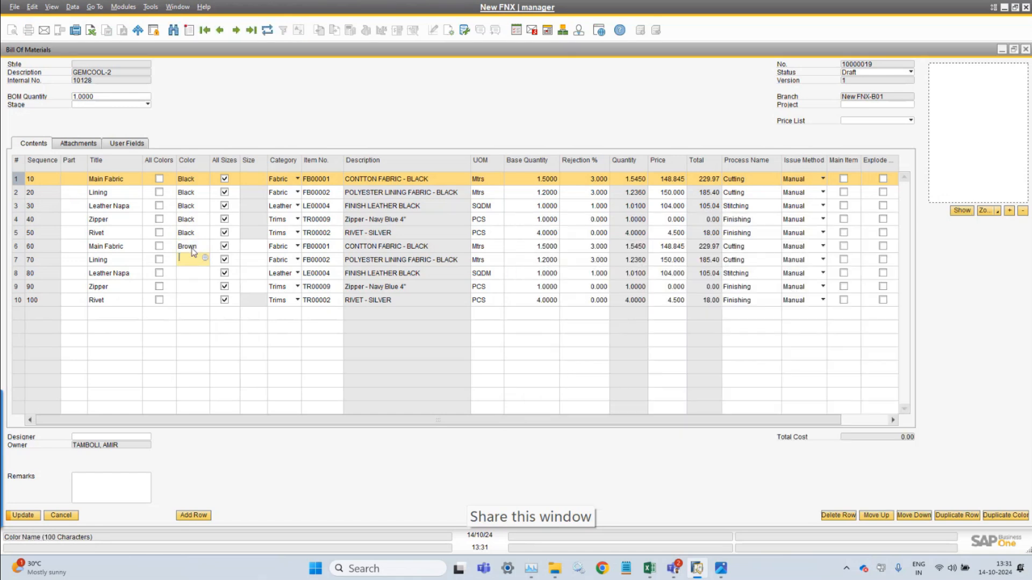
Set the color to Brown for the duplicated Lining, Leather Napa, Zipper and Rivet rows
{"action": "key", "text": "Down"}
{"action": "key", "text": "Tab"}
{"action": "key", "text": "Down"}
{"action": "key", "text": "Return"}
{"action": "key", "text": "Down"}
{"action": "key", "text": "Tab"}
{"action": "key", "text": "Down"}
{"action": "key", "text": "Return"}
{"action": "key", "text": "Down"}
{"action": "key", "text": "Tab"}
{"action": "key", "text": "Down"}
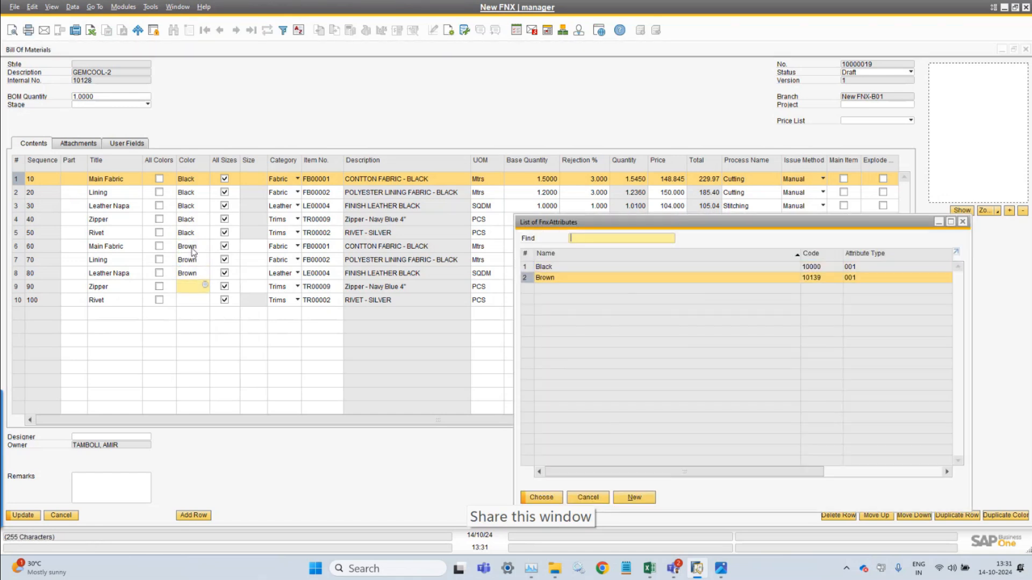
{"action": "key", "text": "Return"}
{"action": "key", "text": "Down"}
{"action": "key", "text": "Tab"}
{"action": "key", "text": "Down"}
{"action": "key", "text": "Return"}
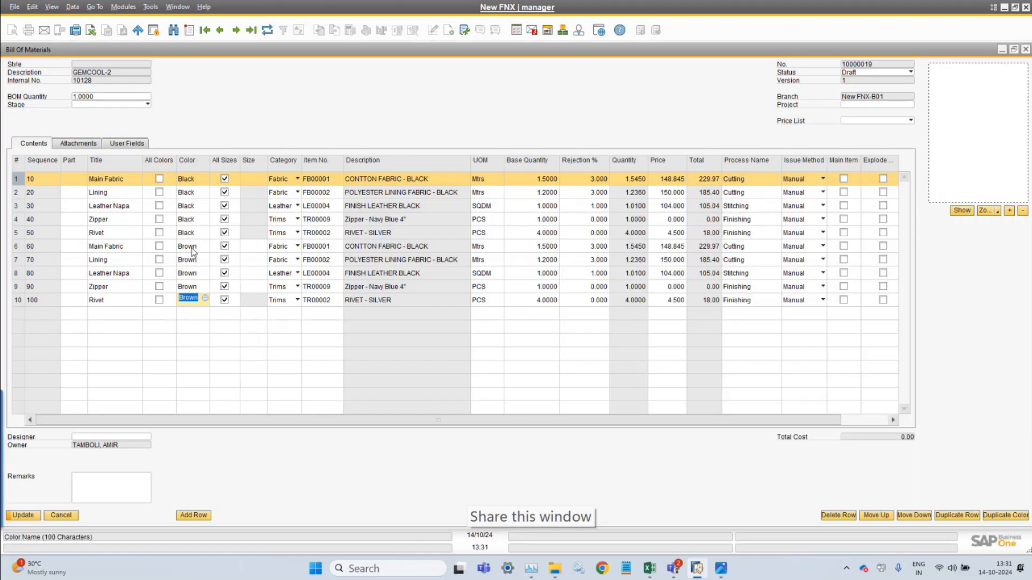
Change the Brown Main Fabric row's item to FB00007, CONTTON FABRIC - GREIGE
{"action": "left_click", "coordinate": [324, 247]}
{"action": "key", "text": "BackSpace"}
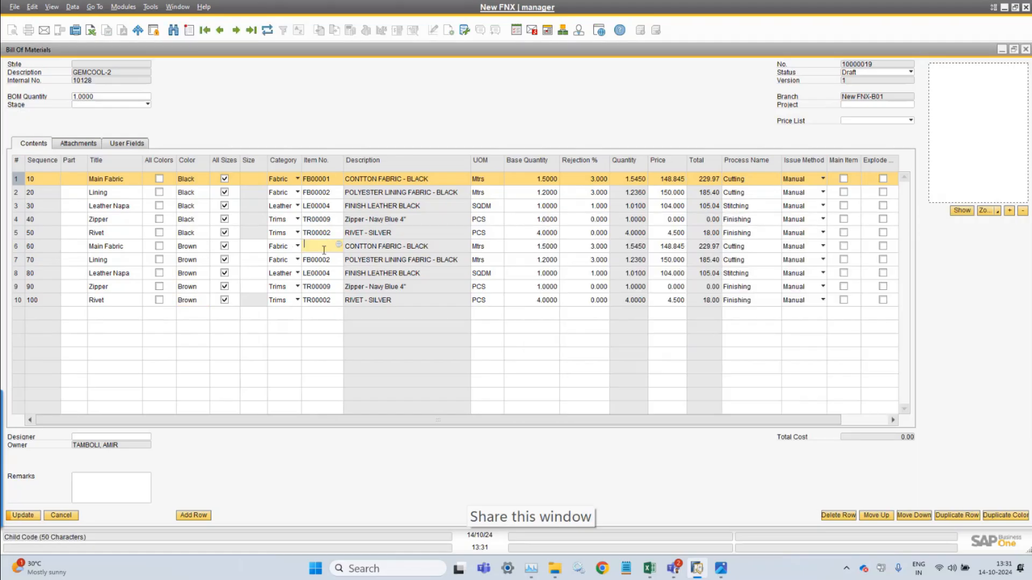
{"action": "key", "text": "Tab"}
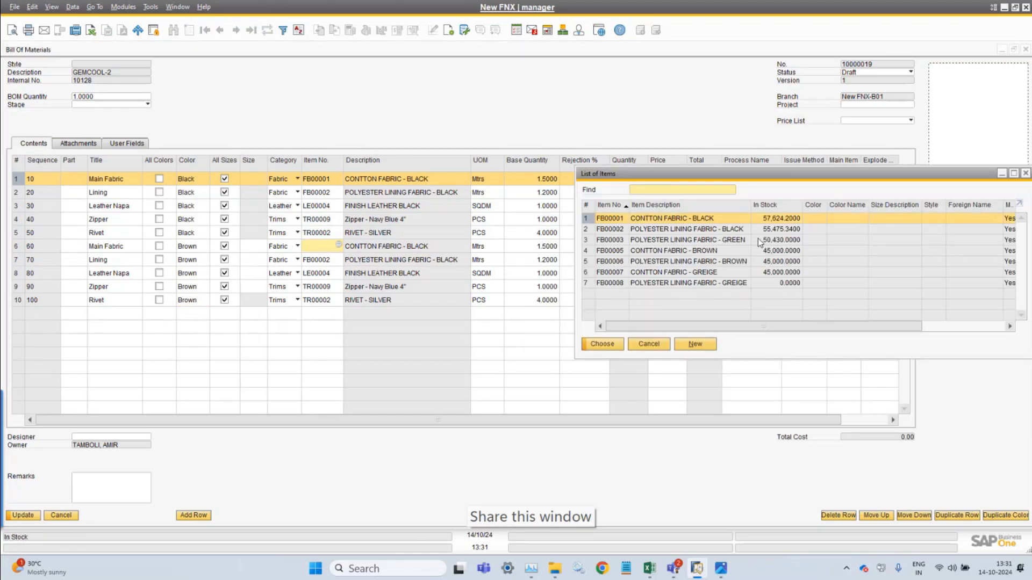
{"action": "double_click", "coordinate": [730, 272]}
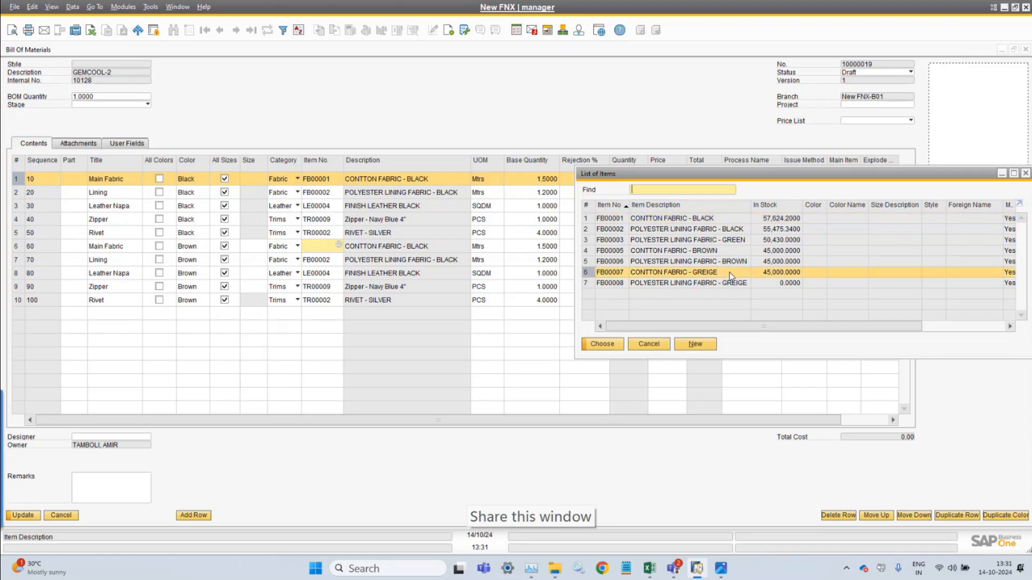
Change the Brown Lining row's item to FB00008, POLYESTER LINING FABRIC - GREIGE, and refit the grid's column widths
{"action": "left_click", "coordinate": [328, 258]}
{"action": "key", "text": "BackSpace"}
{"action": "key", "text": "Tab"}
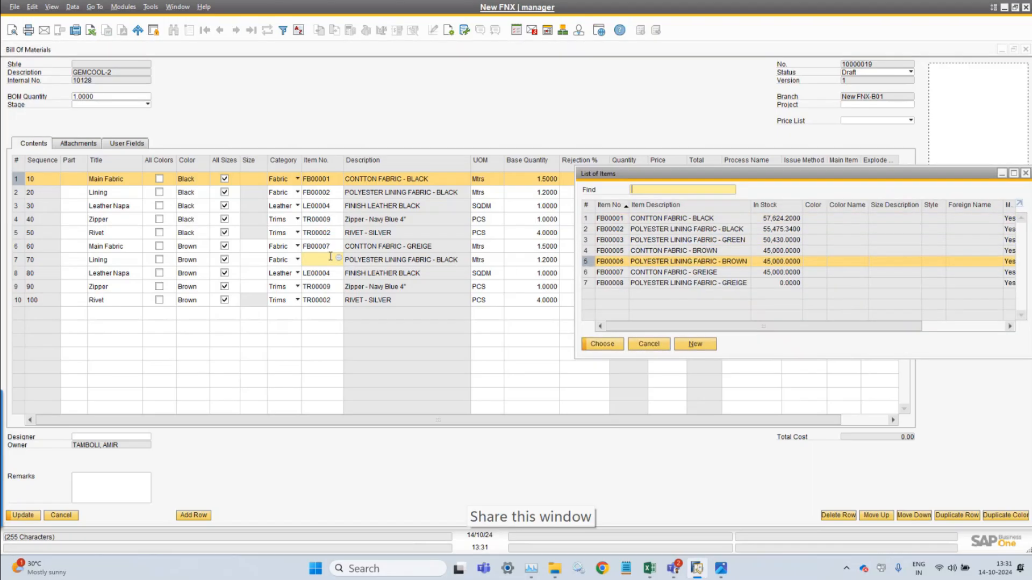
{"action": "key", "text": "Down"}
{"action": "key", "text": "Down"}
{"action": "key", "text": "Return"}
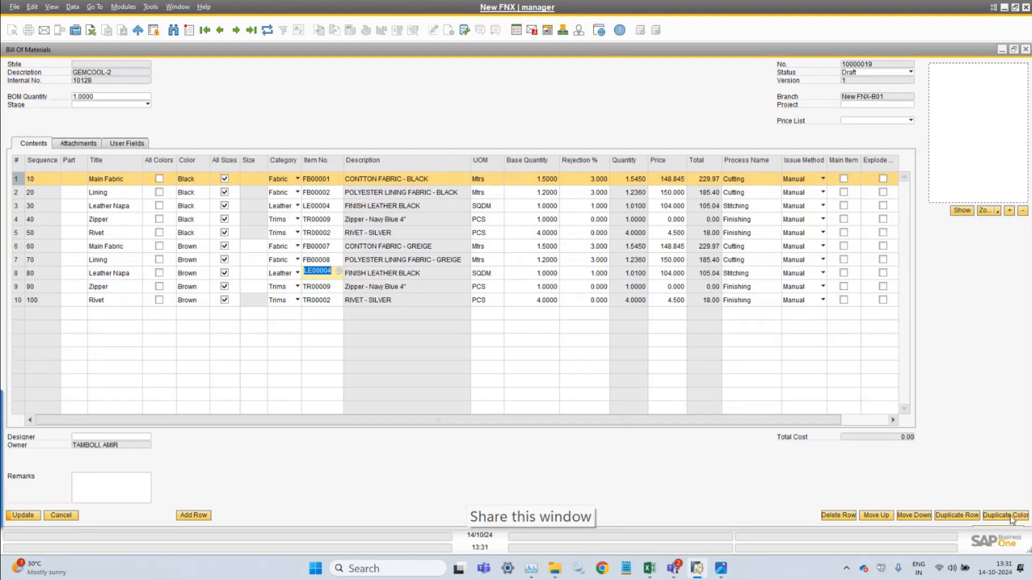
{"action": "left_click", "coordinate": [52, 6]}
{"action": "left_click", "coordinate": [102, 100]}
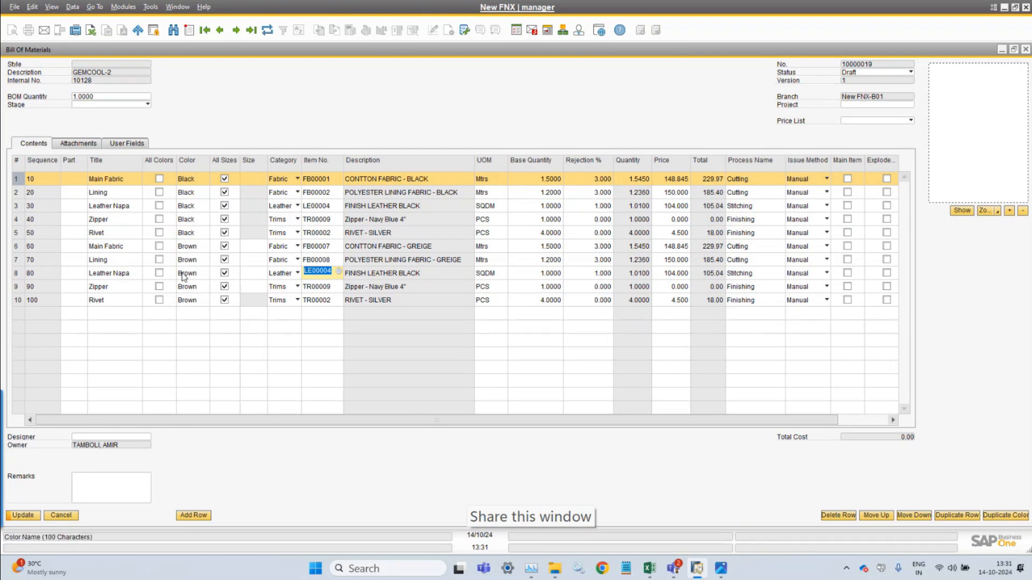
Reorder the last Brown rows to Rivet, Zipper and Leather Napa
{"action": "left_click", "coordinate": [18, 300]}
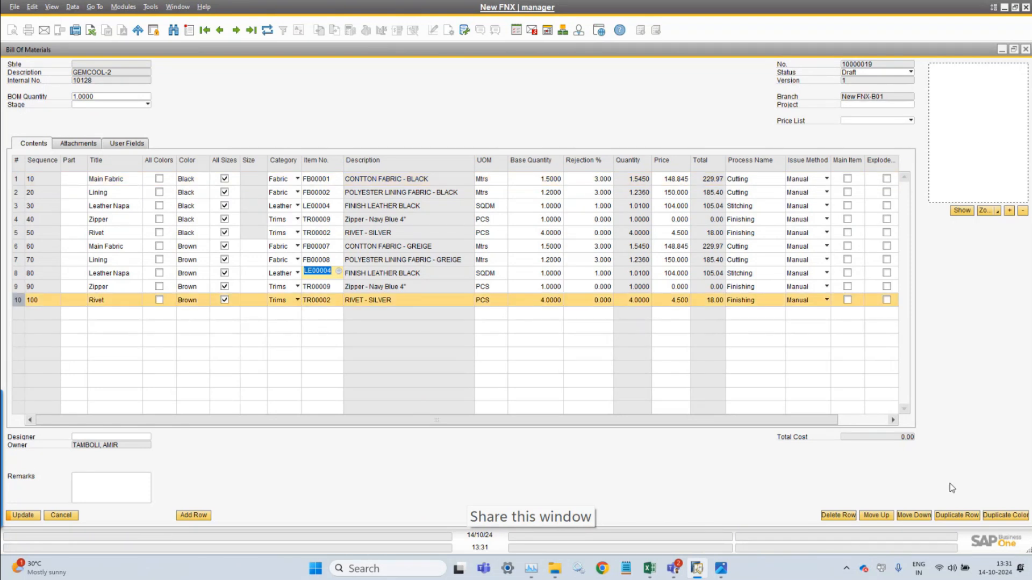
{"action": "left_click", "coordinate": [865, 515]}
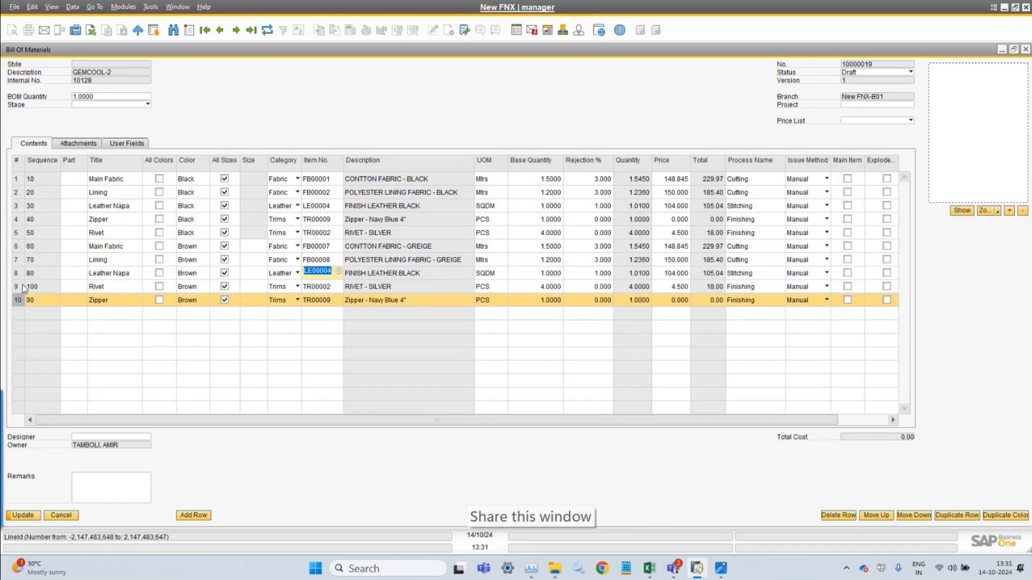
{"action": "left_click", "coordinate": [23, 289]}
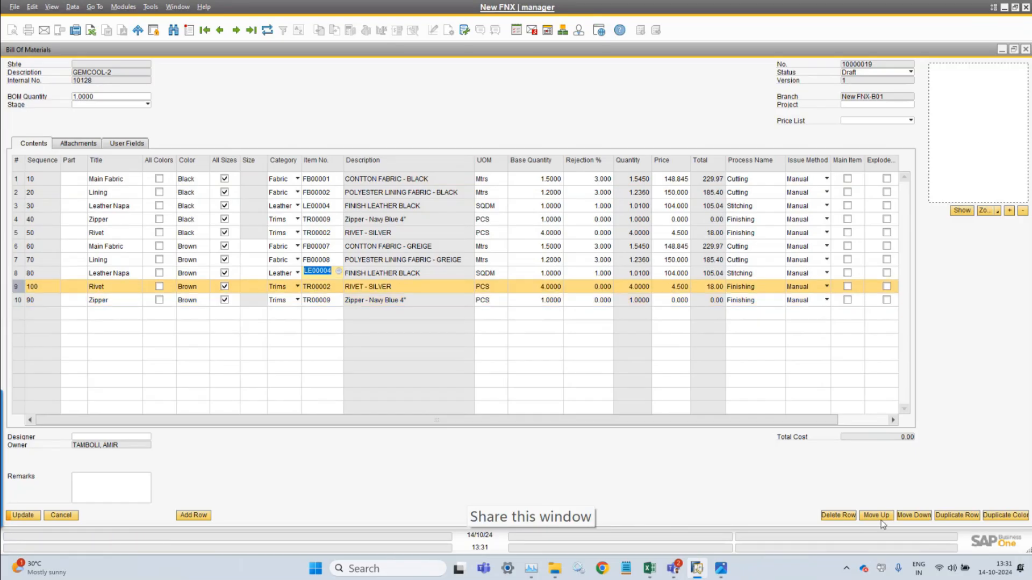
{"action": "left_click", "coordinate": [880, 518]}
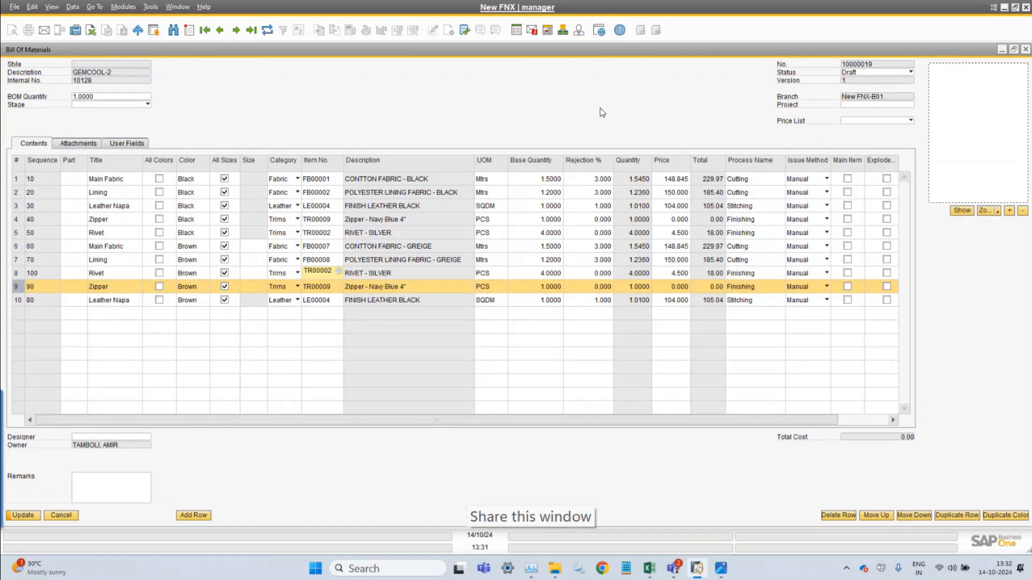
Go to the previous bill of materials record, the one for style GEMCOOL
{"action": "left_click", "coordinate": [588, 160]}
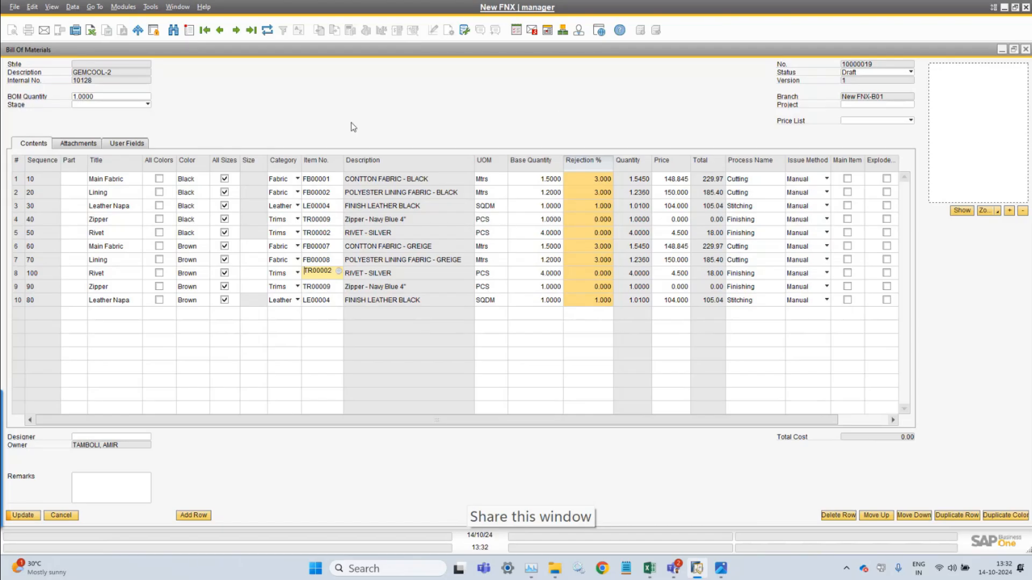
{"action": "key", "text": "Page_Up"}
{"action": "key", "text": "Return"}
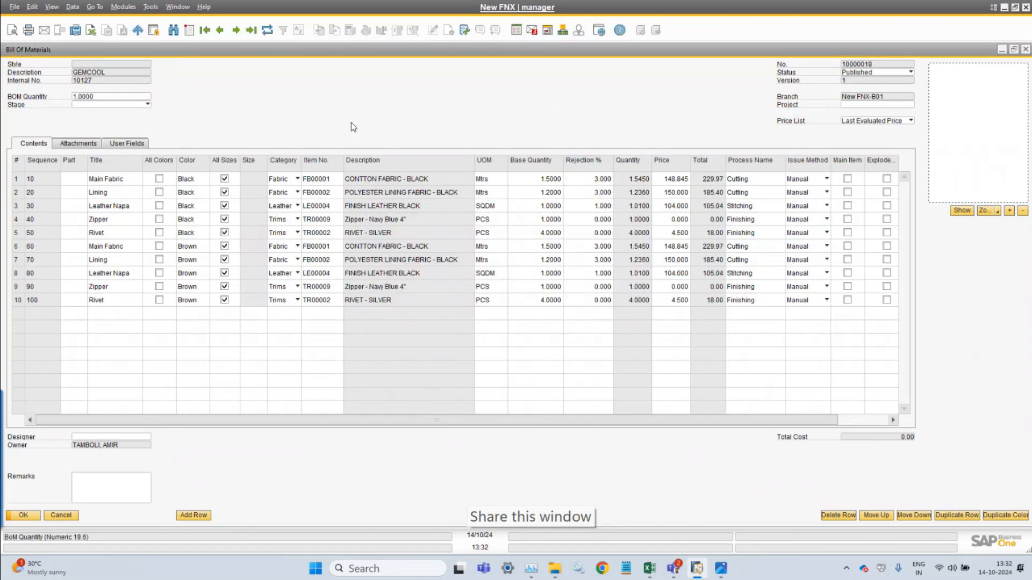
Go back to the bill of materials for FNX - Product and examine its leather, lining and zipper rows by color and size
{"action": "key", "text": "Page_Up"}
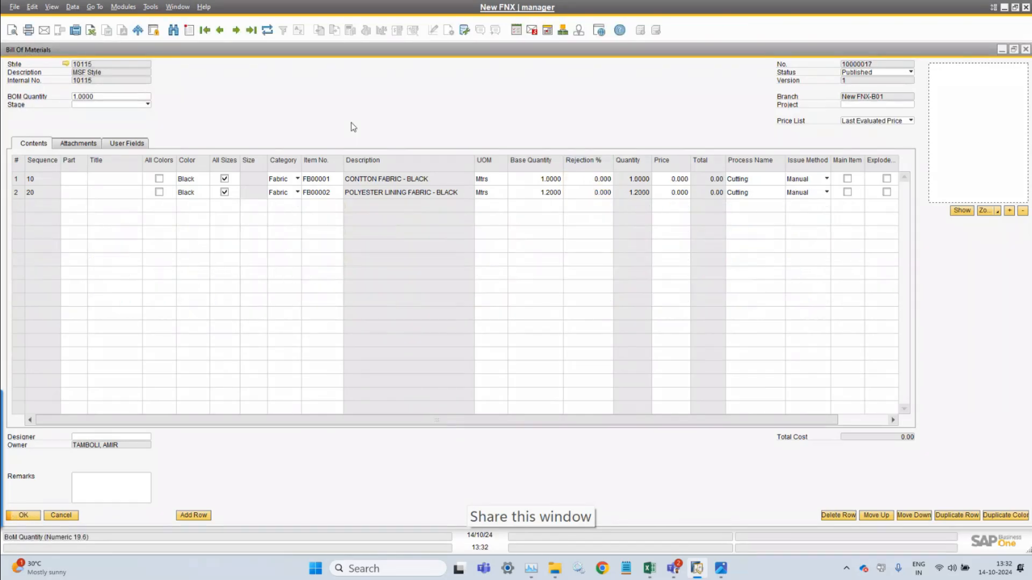
{"action": "key", "text": "ctrl+Left"}
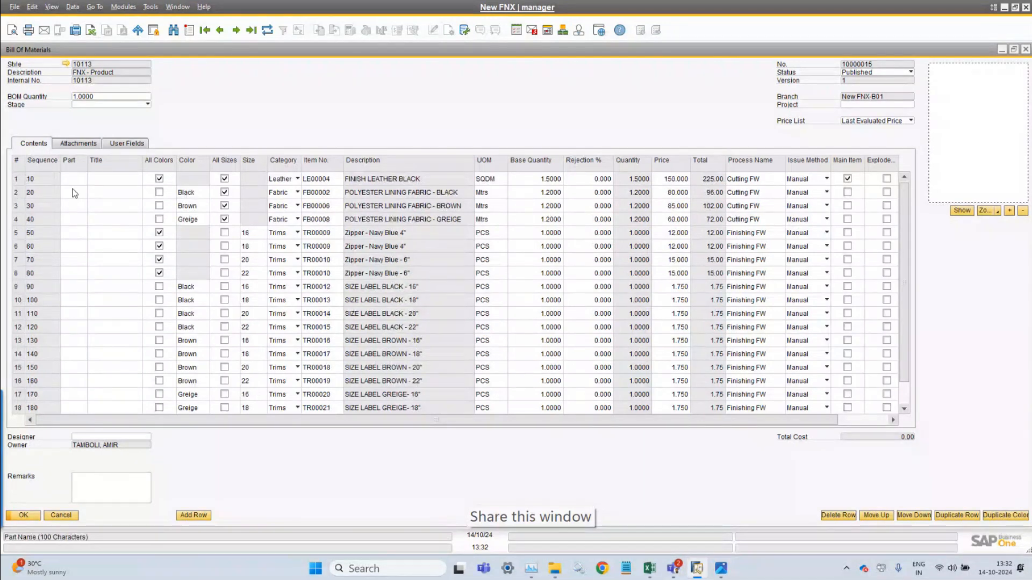
{"action": "left_click", "coordinate": [21, 179]}
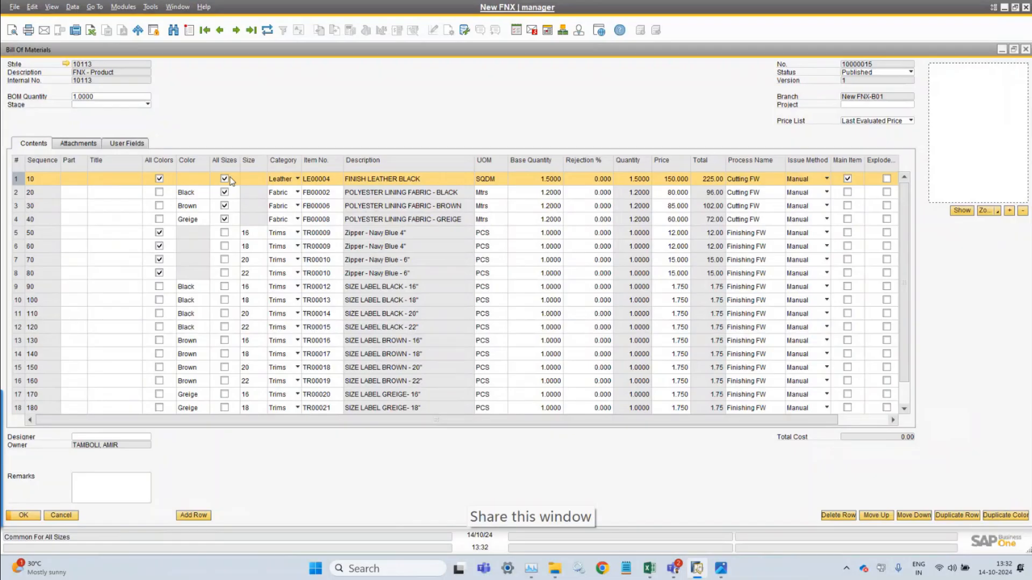
{"action": "left_click", "coordinate": [18, 194]}
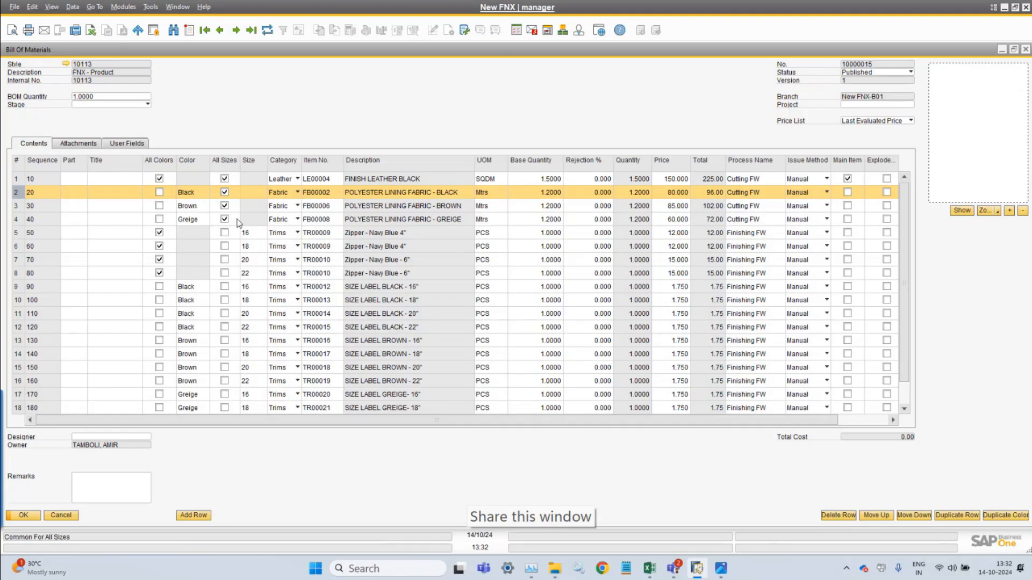
{"action": "left_click", "coordinate": [17, 233]}
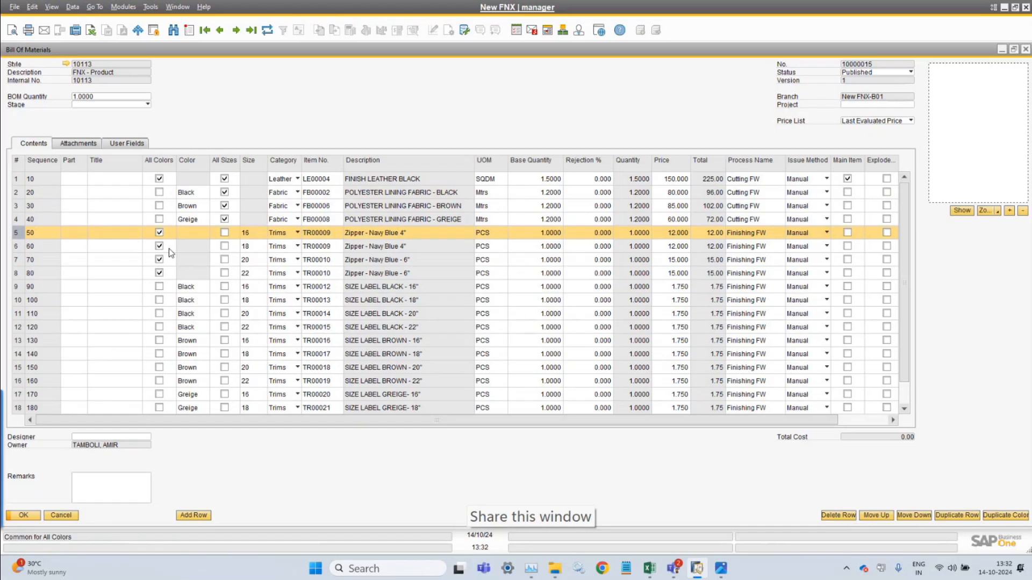
Examine the size label rows of the FNX - Product bill of materials for each color and size combination
{"action": "left_click", "coordinate": [20, 288]}
{"action": "scroll", "coordinate": [294, 299], "scroll_direction": "down", "scroll_amount": 2}
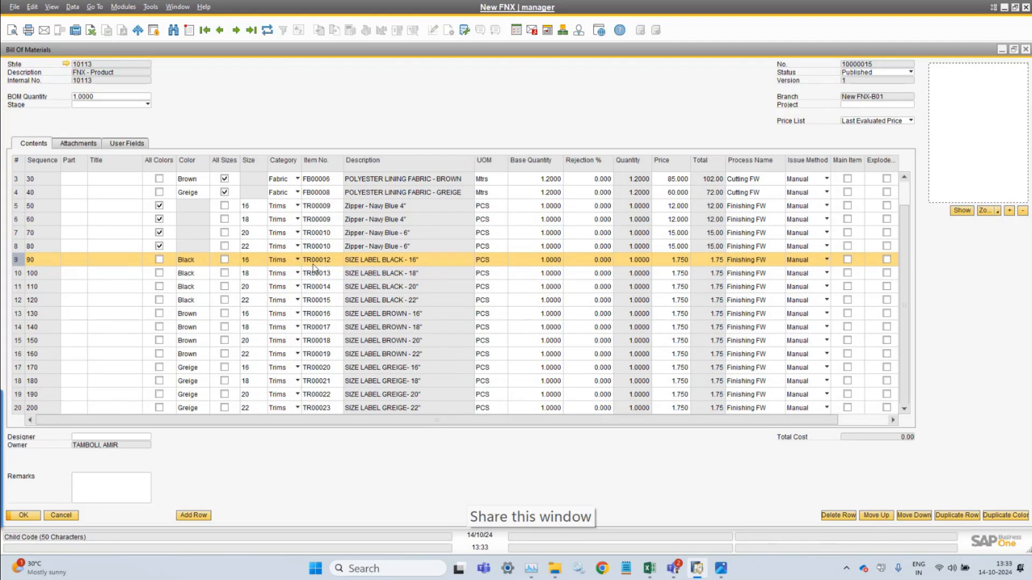
{"action": "left_click", "coordinate": [17, 274]}
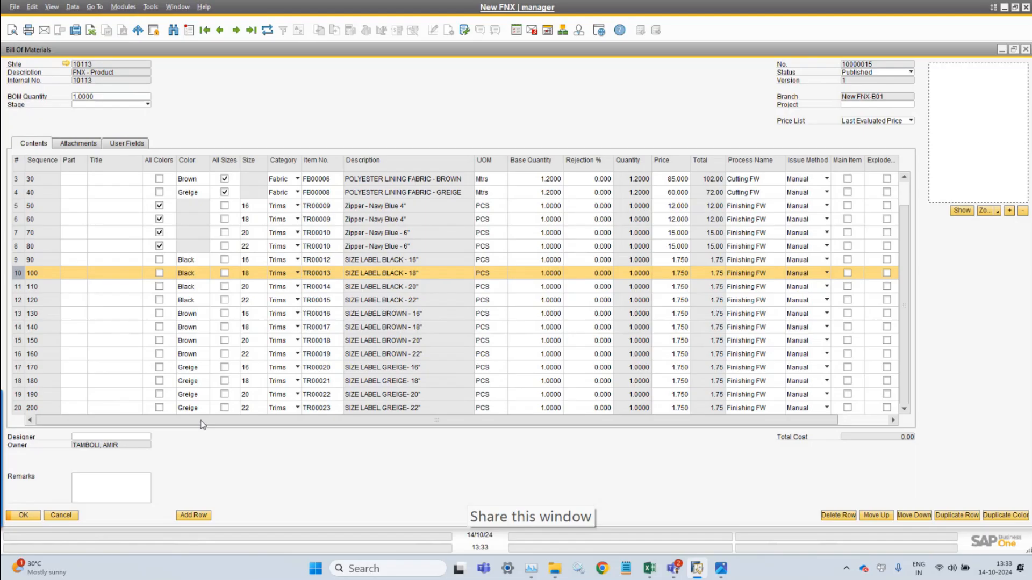
{"action": "scroll", "coordinate": [247, 319], "scroll_direction": "up", "scroll_amount": 1}
{"action": "scroll", "coordinate": [247, 319], "scroll_direction": "down", "scroll_amount": 1}
{"action": "scroll", "coordinate": [247, 319], "scroll_direction": "up", "scroll_amount": 1}
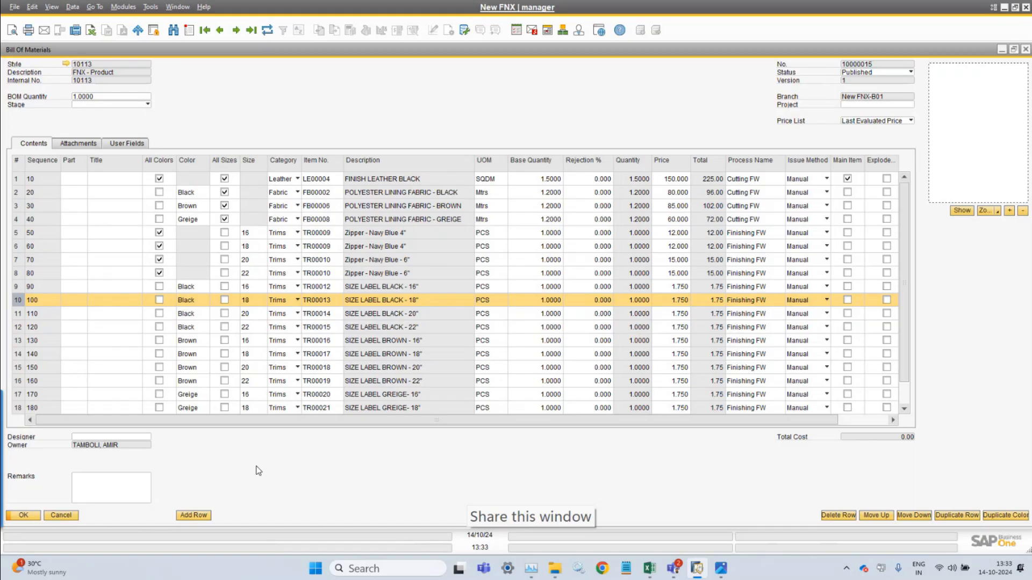
Check the attachments and the user-defined BOM Type field of the FNX - Product bill of materials, then return to its contents
{"action": "left_click", "coordinate": [80, 144]}
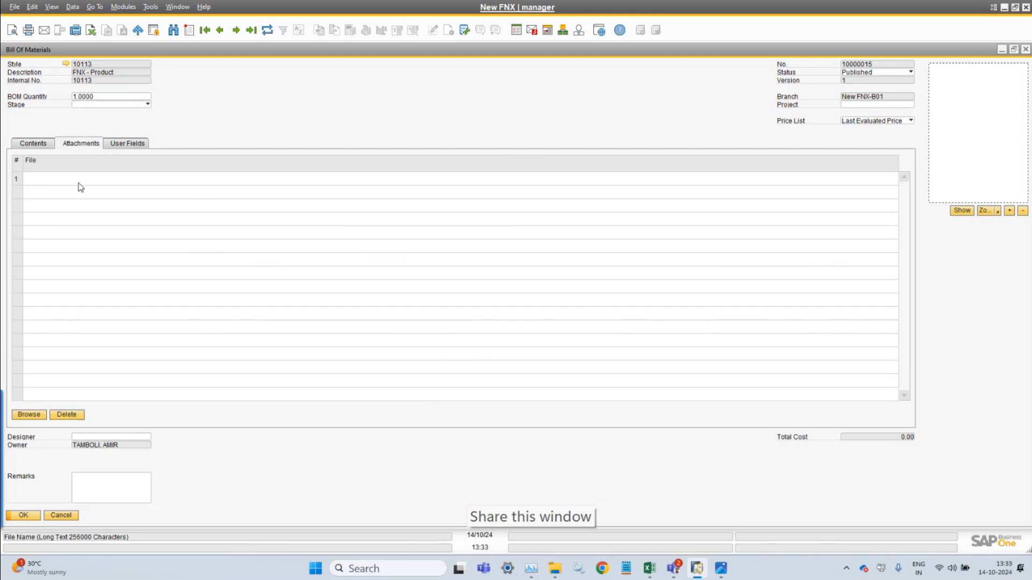
{"action": "left_click", "coordinate": [127, 143]}
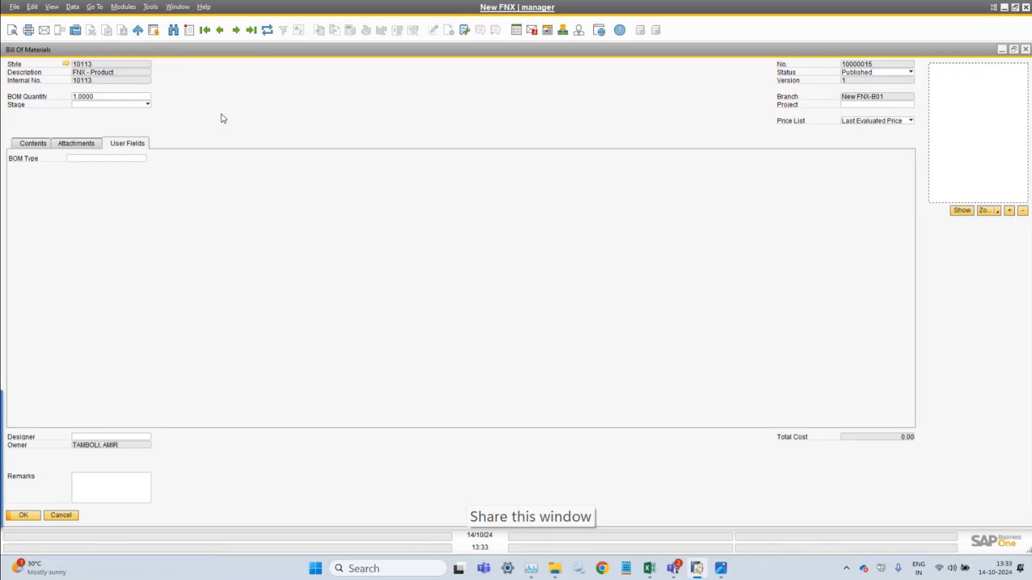
{"action": "left_click", "coordinate": [125, 7]}
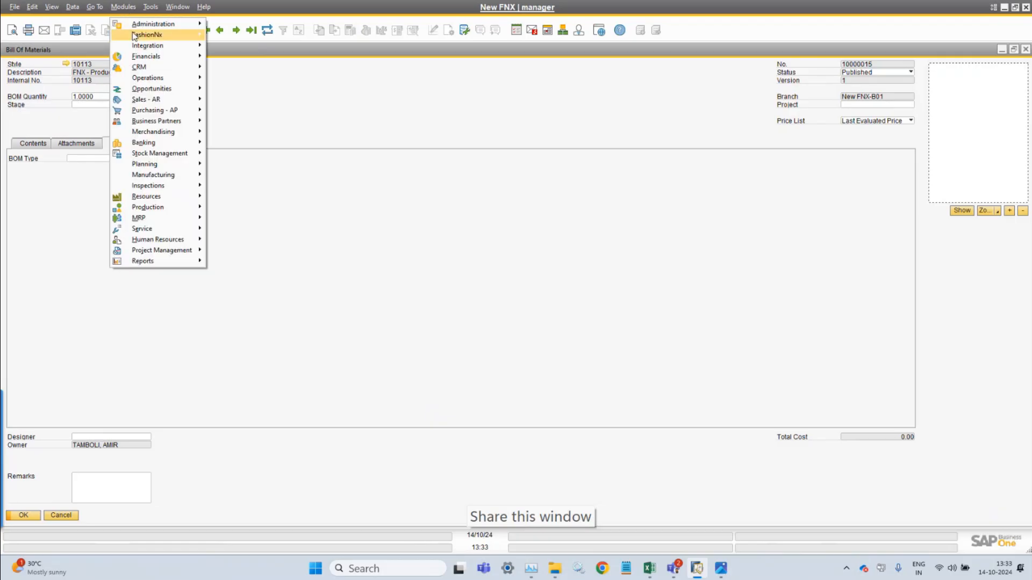
{"action": "mouse_move", "coordinate": [134, 35]}
{"action": "mouse_move", "coordinate": [215, 48]}
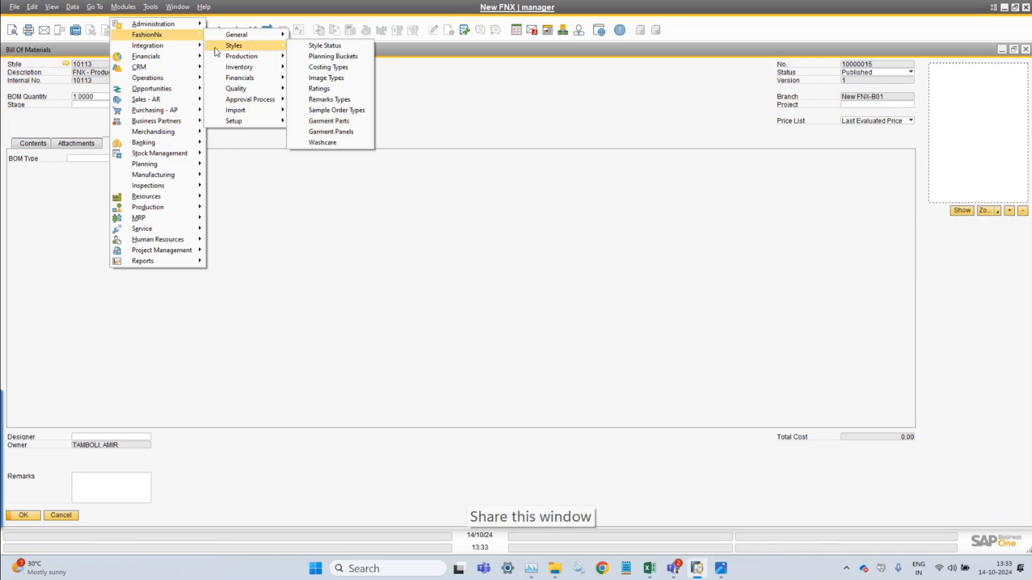
{"action": "left_click", "coordinate": [248, 275]}
{"action": "left_click", "coordinate": [88, 160]}
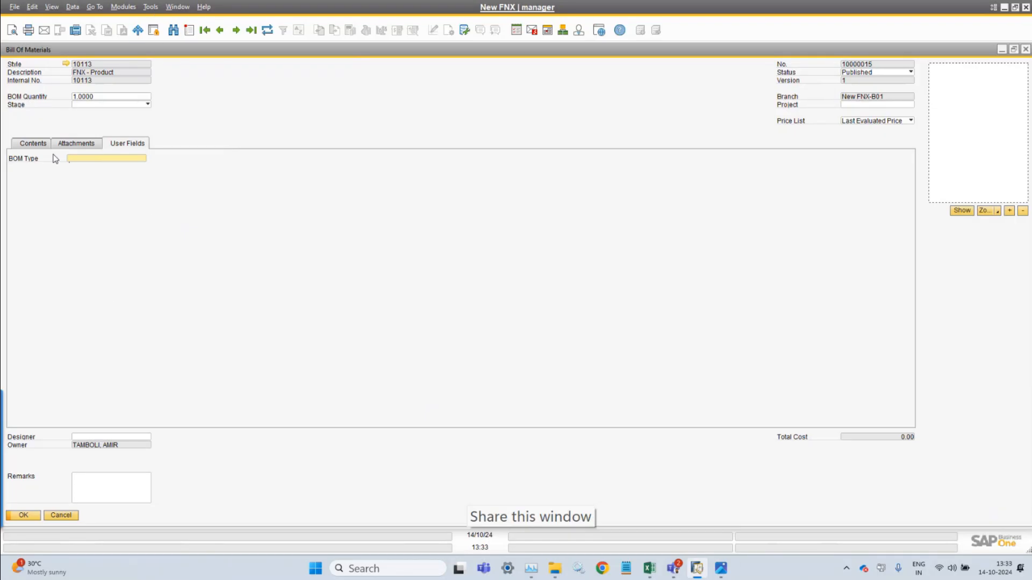
{"action": "left_click", "coordinate": [36, 147]}
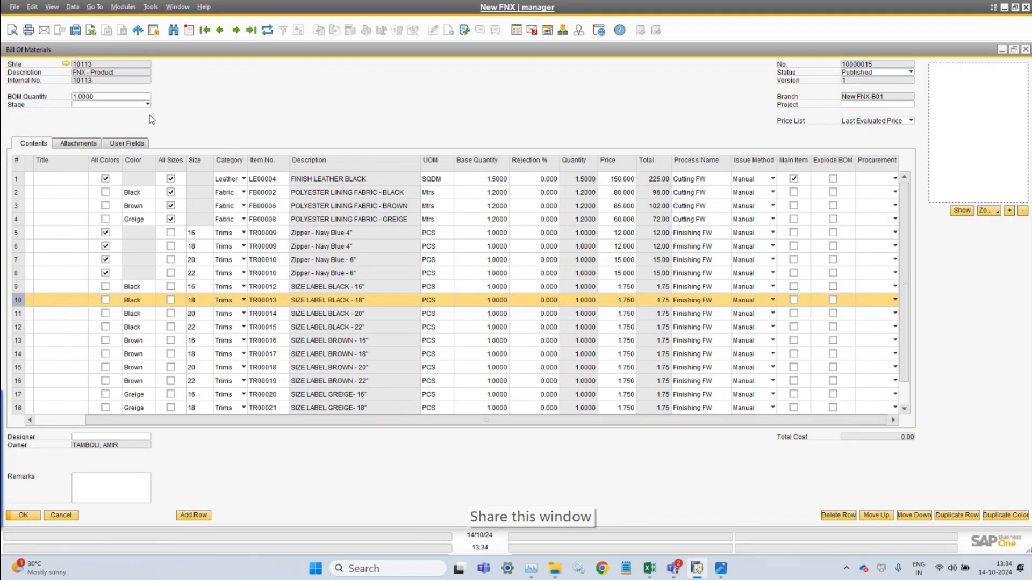
{"action": "left_click", "coordinate": [141, 145]}
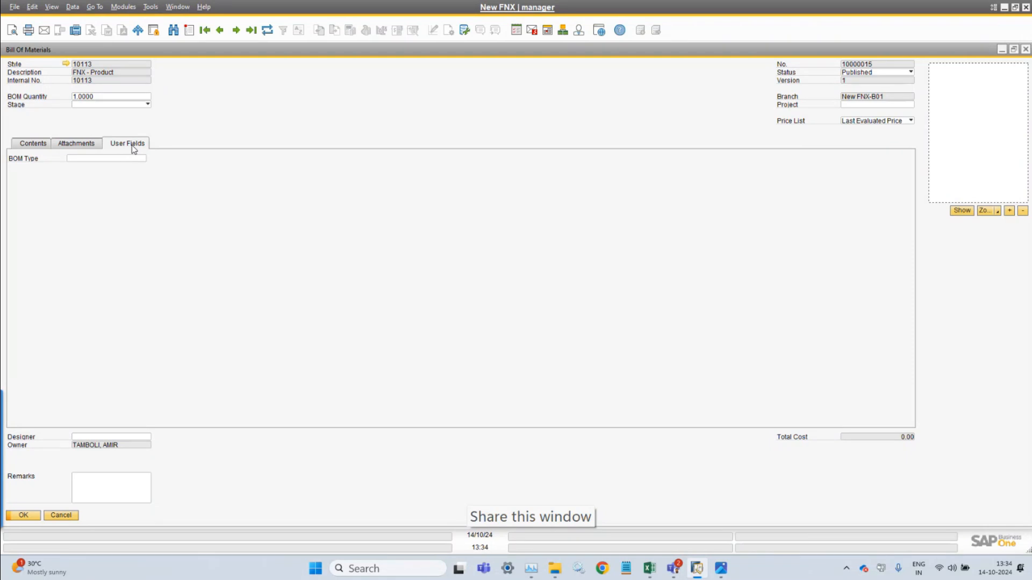
{"action": "left_click", "coordinate": [110, 158]}
{"action": "left_click", "coordinate": [35, 144]}
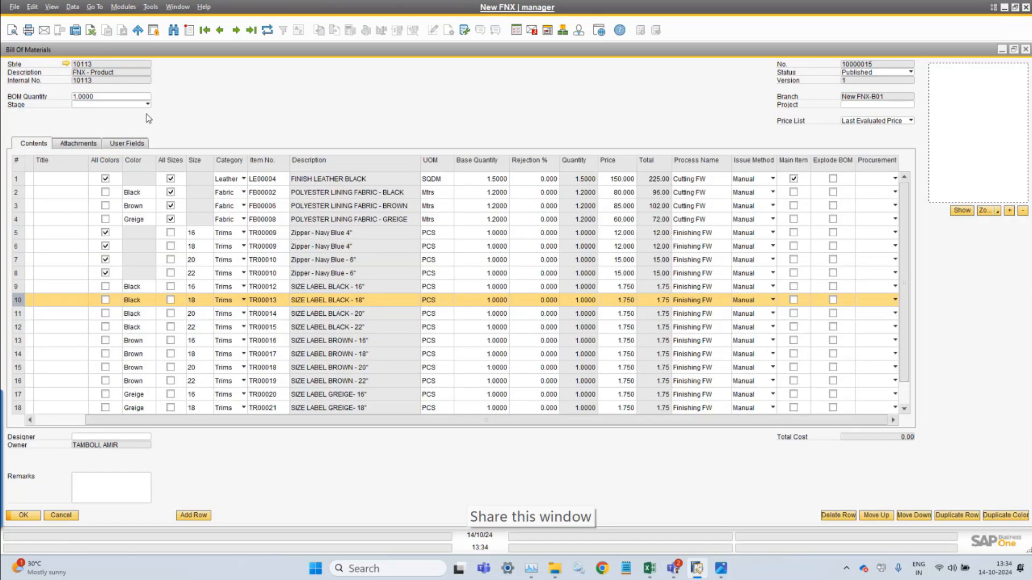
Look through the FashionNx form definitions, highlight the Styles entry and close the list without resetting it
{"action": "left_click", "coordinate": [123, 6]}
{"action": "mouse_move", "coordinate": [156, 35]}
{"action": "mouse_move", "coordinate": [241, 121]}
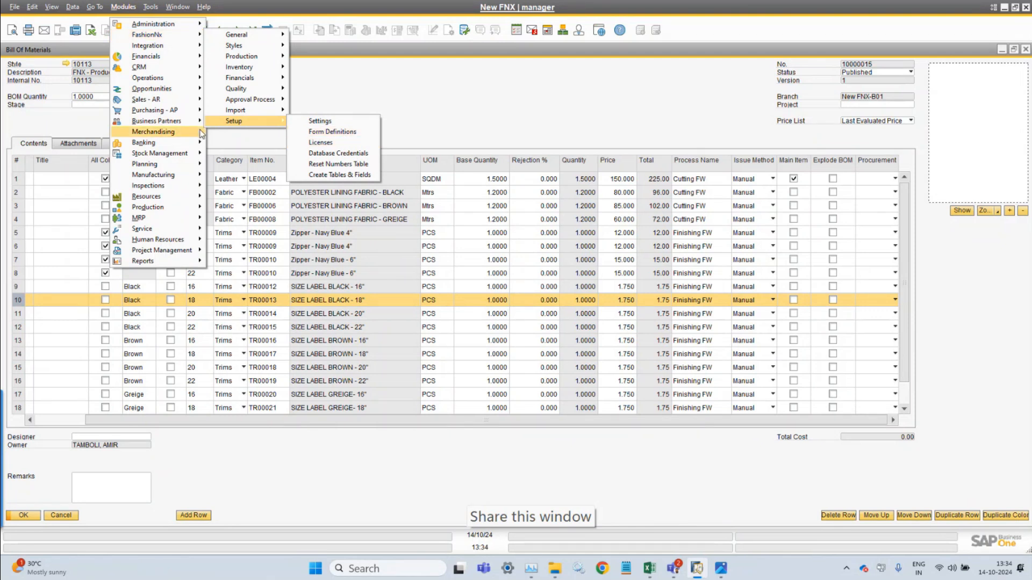
{"action": "mouse_move", "coordinate": [182, 138]}
{"action": "mouse_move", "coordinate": [252, 164]}
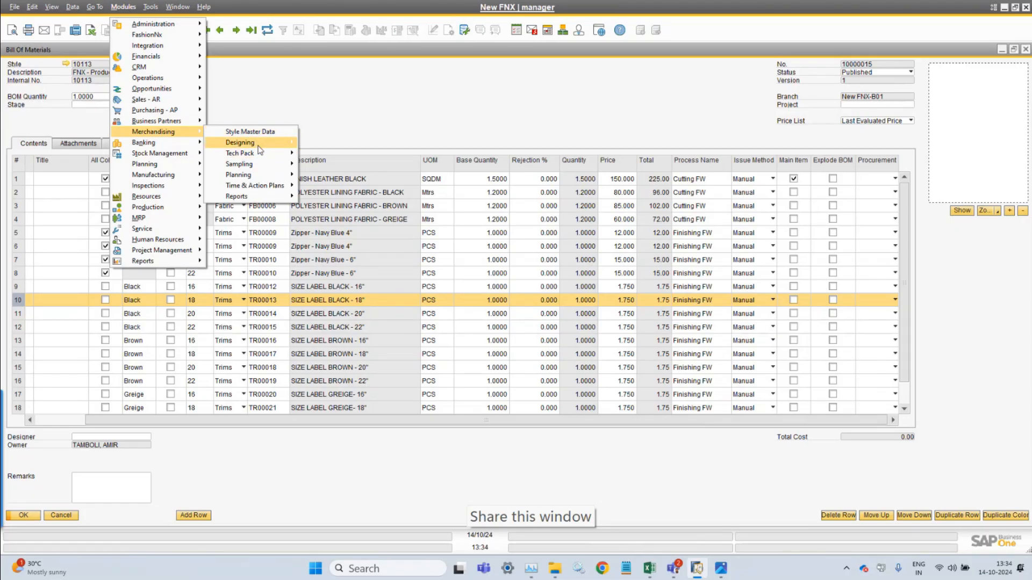
{"action": "mouse_move", "coordinate": [253, 142]}
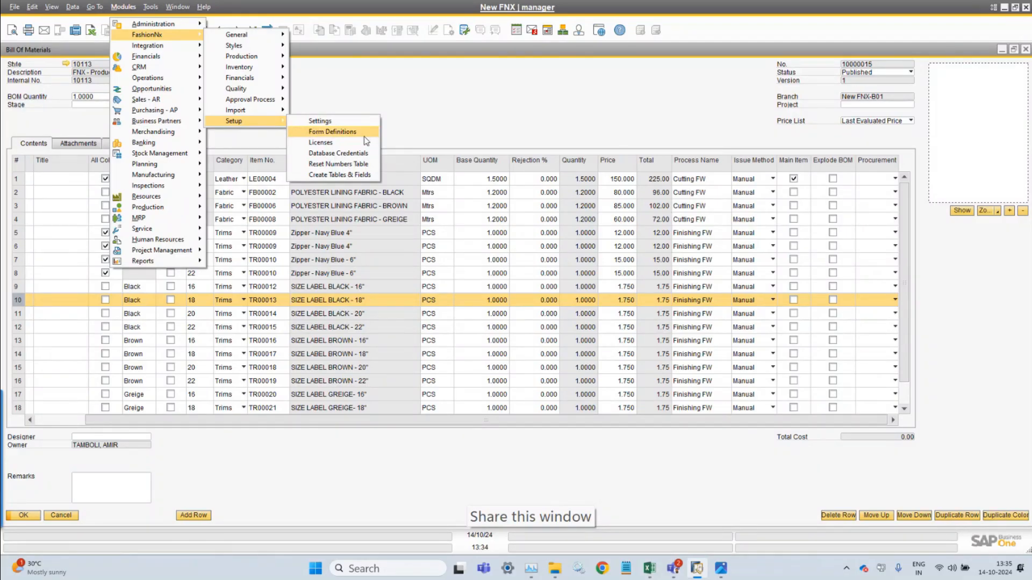
{"action": "left_click", "coordinate": [364, 137]}
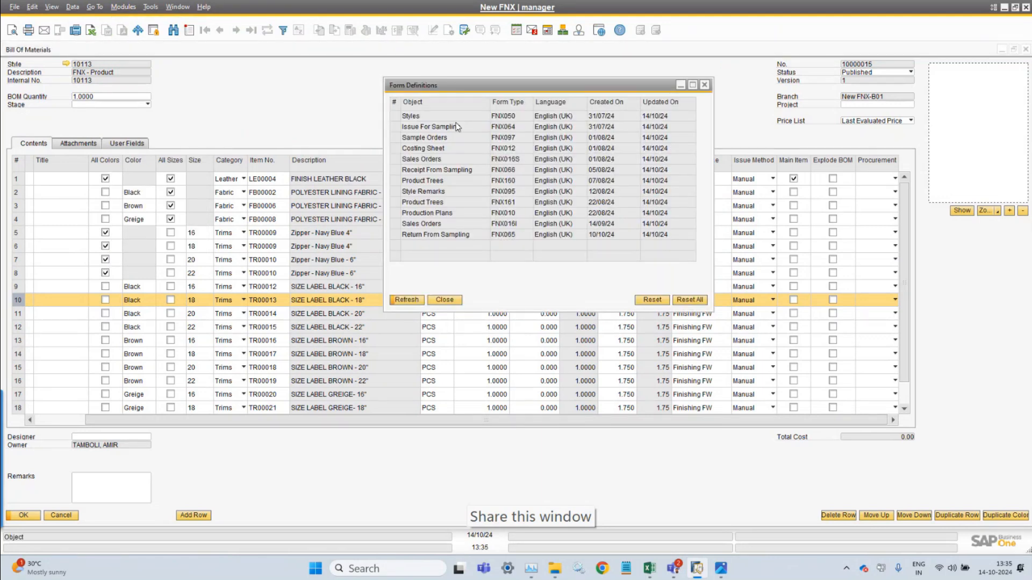
{"action": "left_click", "coordinate": [394, 117]}
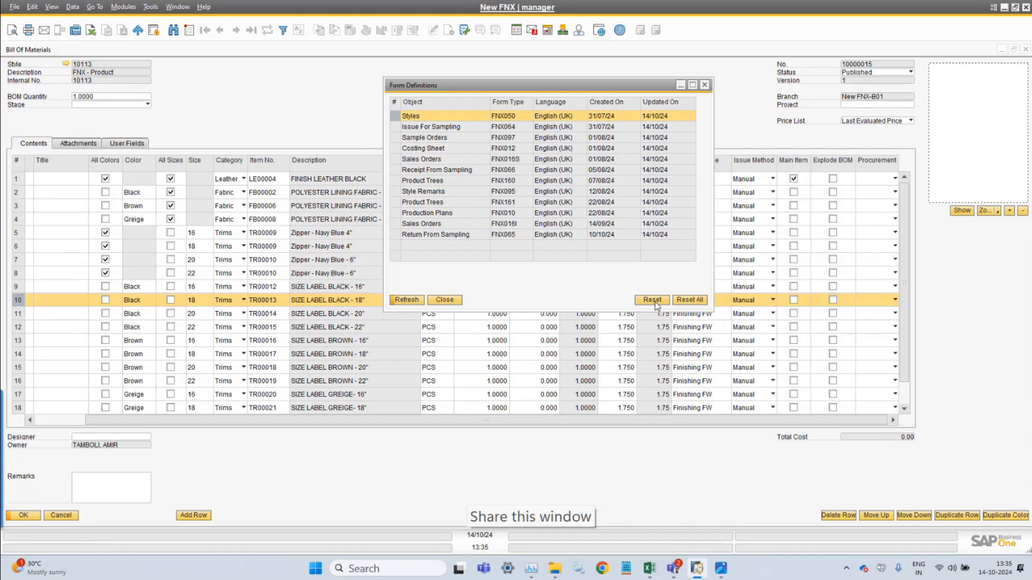
{"action": "left_click", "coordinate": [444, 301]}
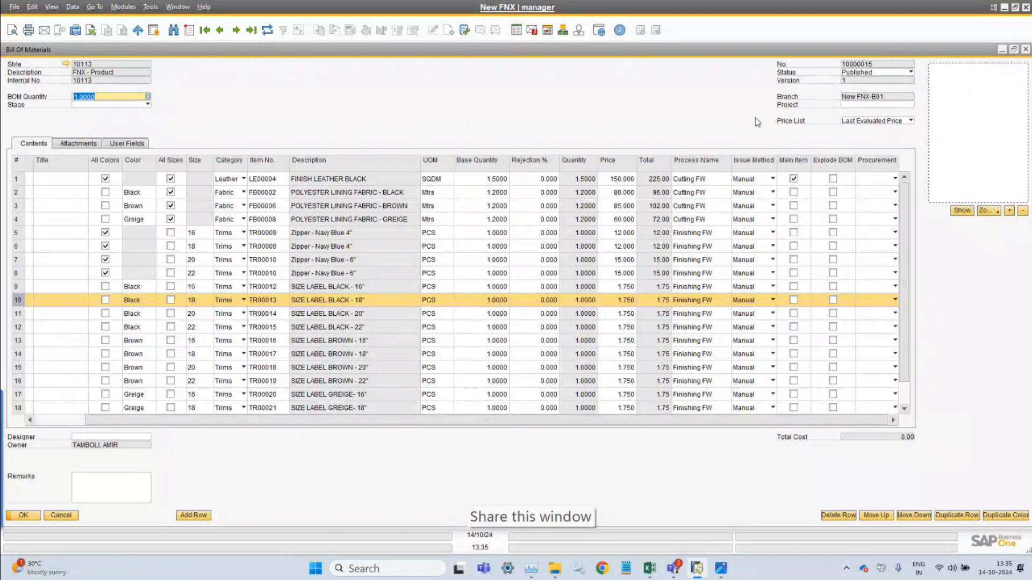
Set the status of the FNX - Product bill of materials to Draft
{"action": "left_click", "coordinate": [897, 73]}
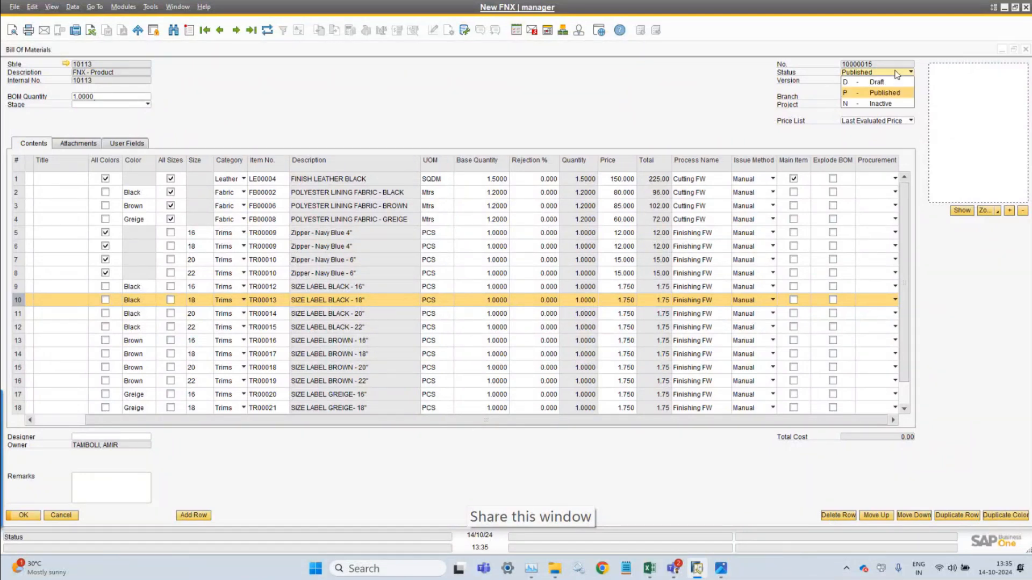
{"action": "left_click", "coordinate": [882, 93]}
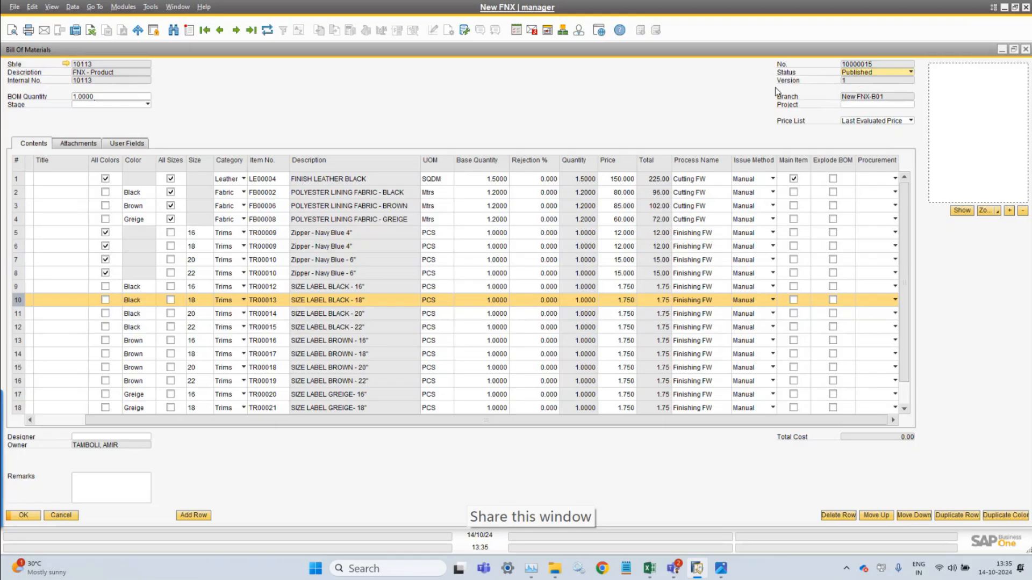
{"action": "left_click", "coordinate": [867, 77]}
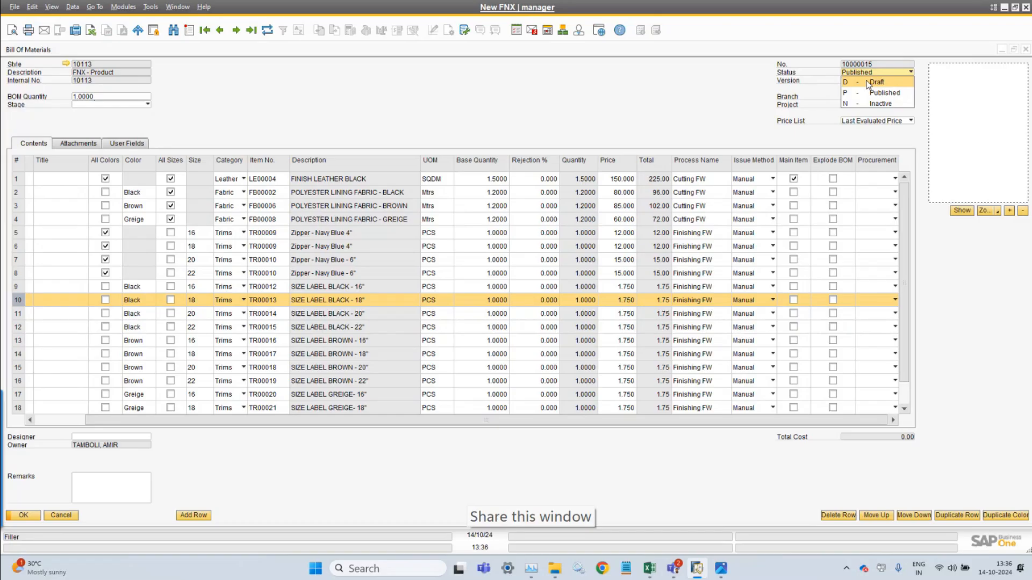
{"action": "left_click", "coordinate": [868, 82]}
{"action": "left_click", "coordinate": [878, 83]}
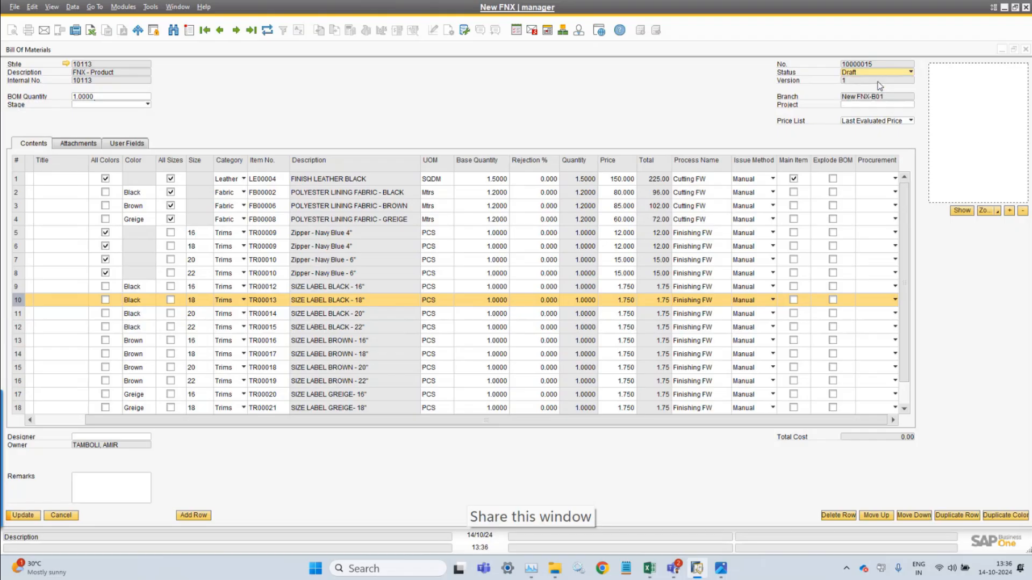
{"action": "left_click", "coordinate": [872, 71]}
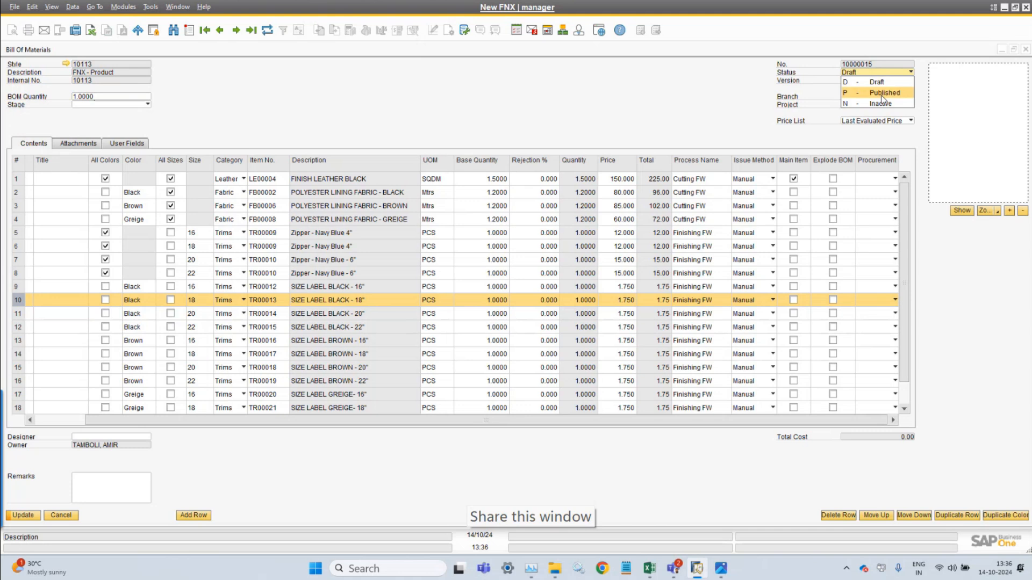
{"action": "left_click", "coordinate": [593, 106]}
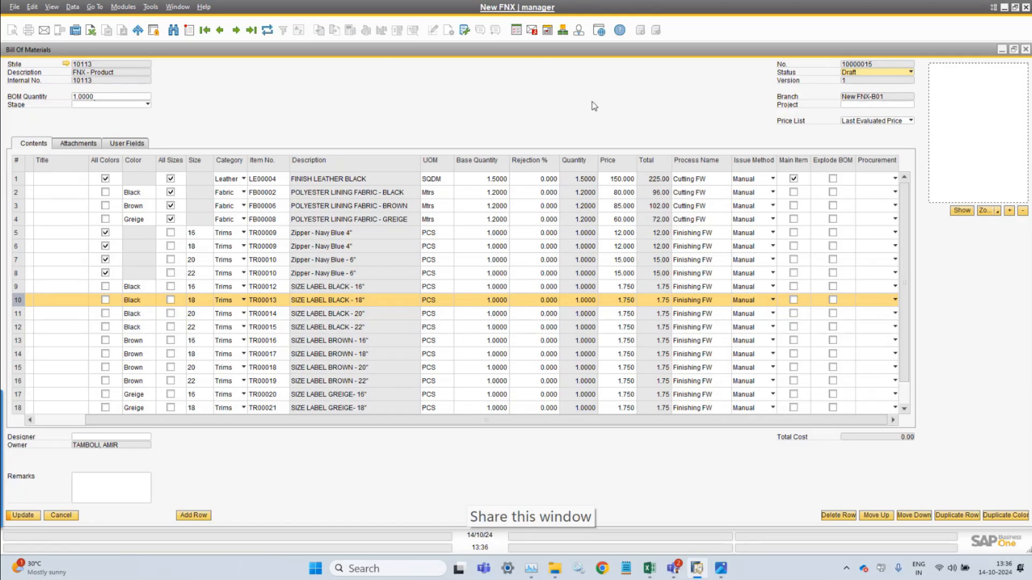
Fit the column widths of the bill of materials grid and view the available status options
{"action": "left_click", "coordinate": [51, 6]}
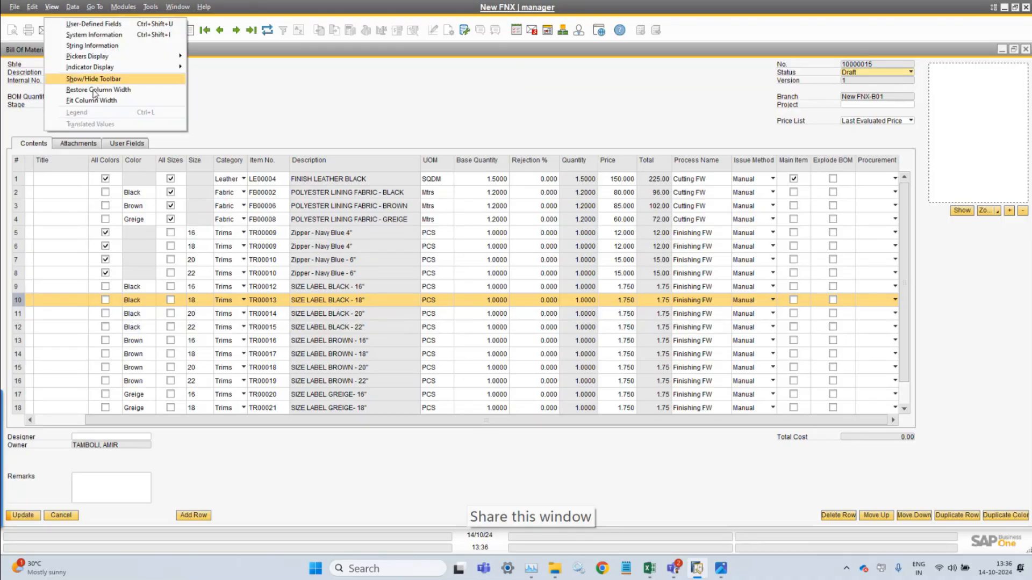
{"action": "left_click", "coordinate": [97, 89]}
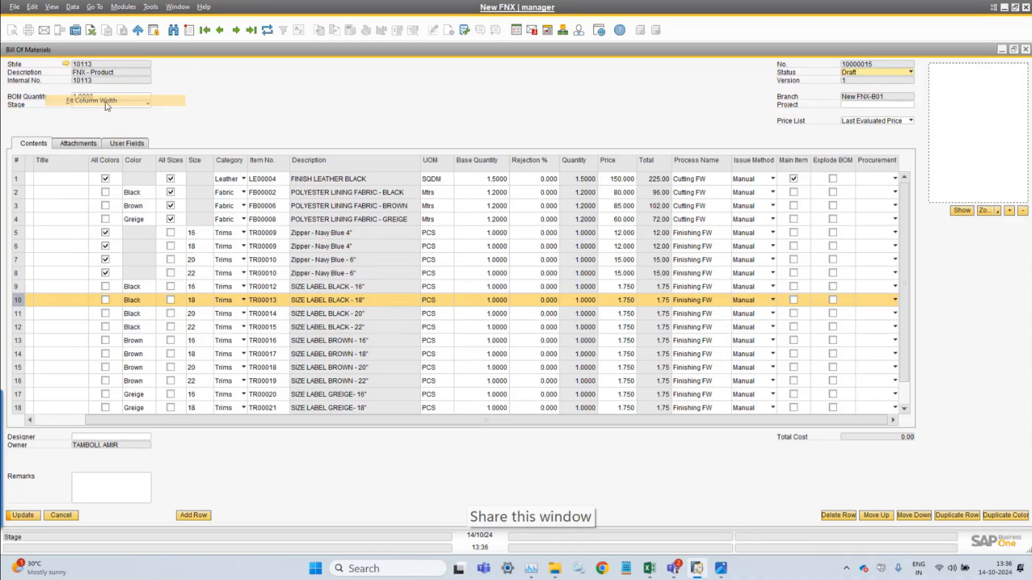
{"action": "left_click", "coordinate": [900, 73]}
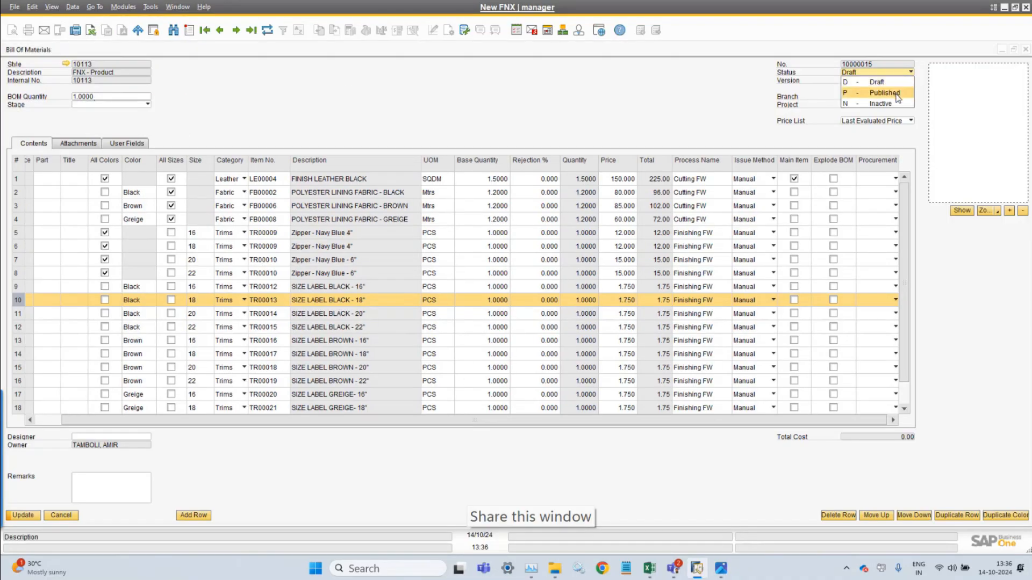
{"action": "left_click", "coordinate": [604, 126]}
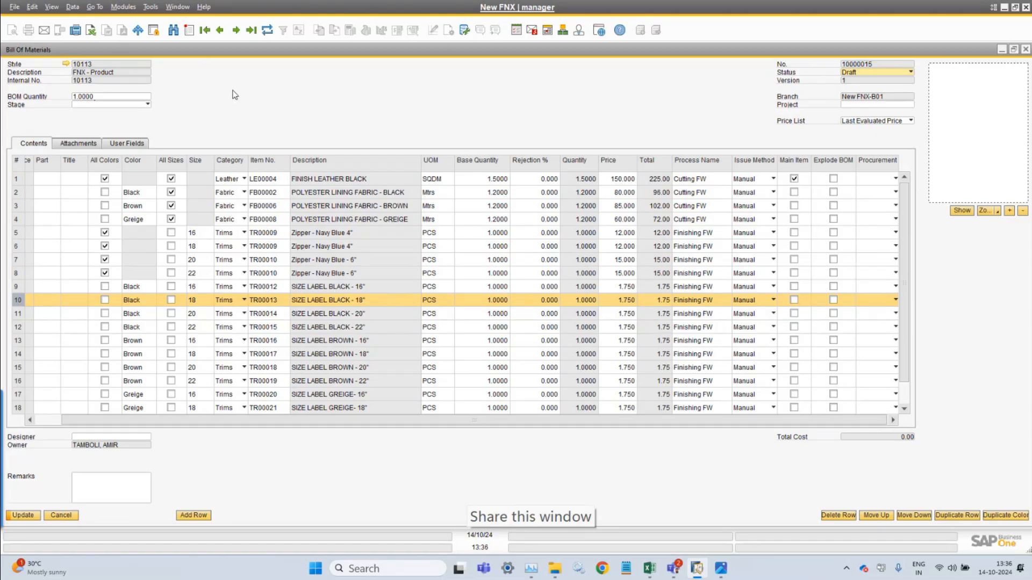
Start a new bill of materials, discarding the unsaved changes, and choose style 10125, TRUE VAL
{"action": "left_click", "coordinate": [190, 33]}
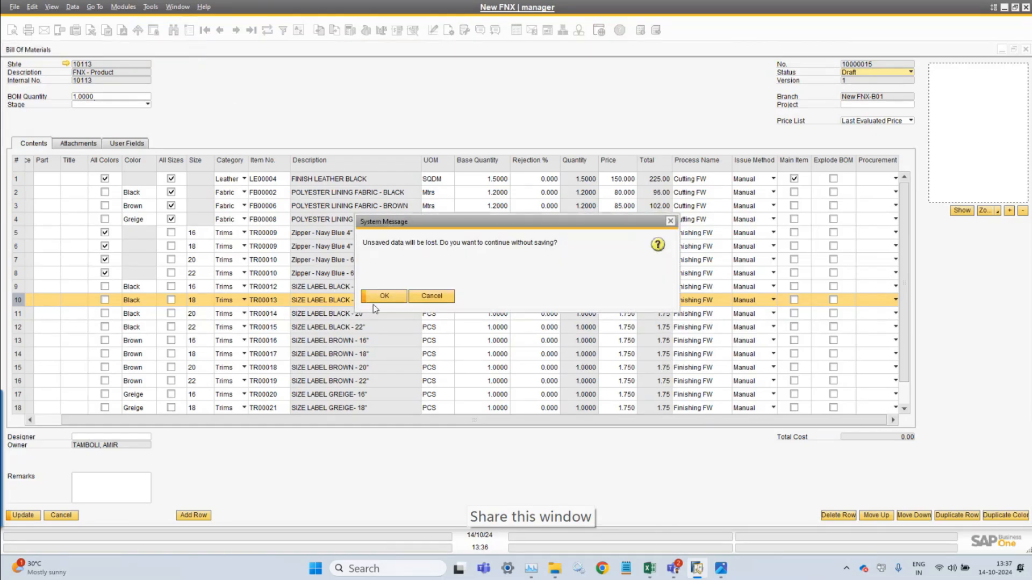
{"action": "left_click", "coordinate": [380, 299]}
{"action": "left_click", "coordinate": [109, 62]}
{"action": "key", "text": "Tab"}
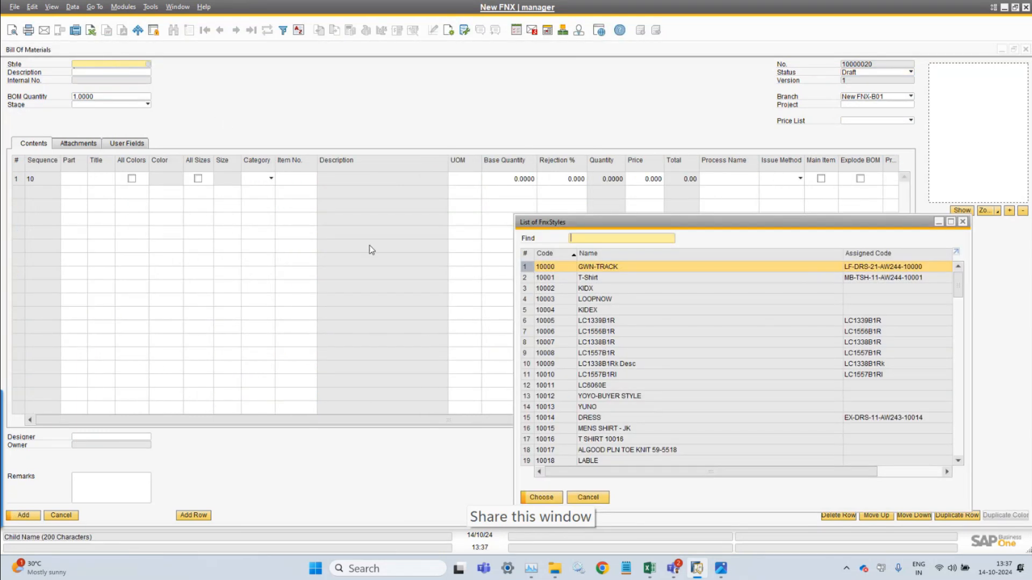
{"action": "left_click", "coordinate": [551, 255]}
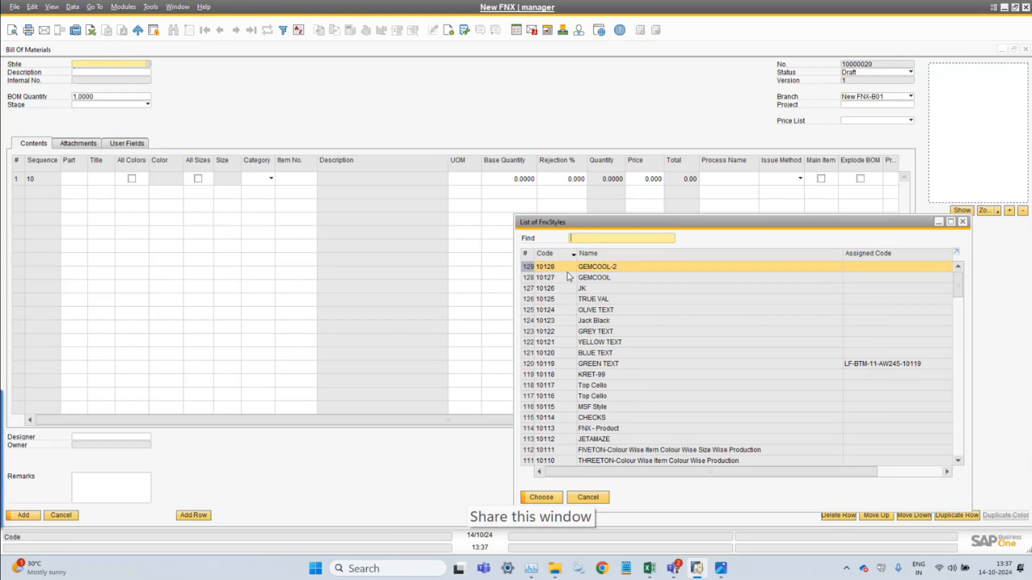
{"action": "double_click", "coordinate": [561, 299]}
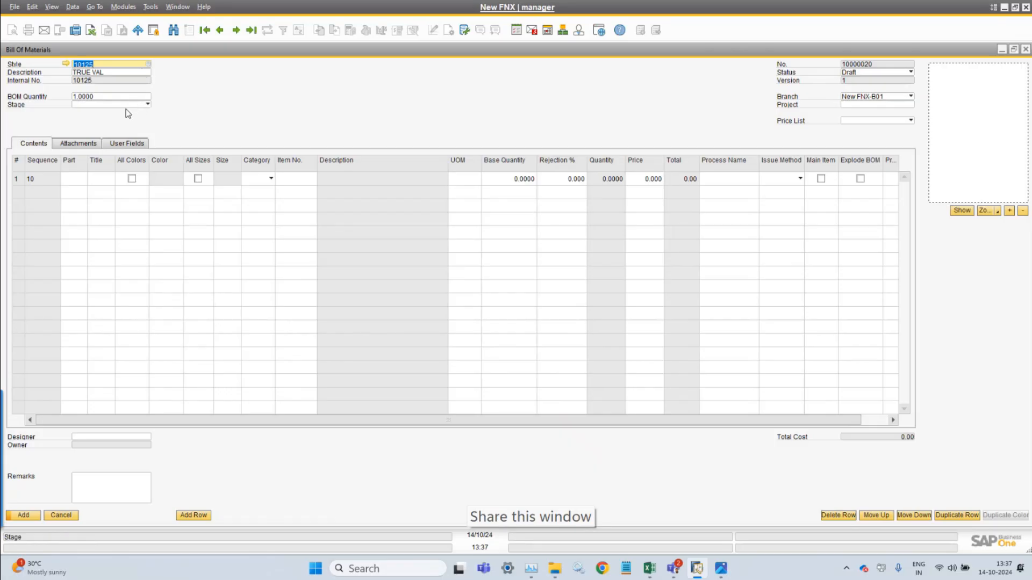
Review the empty contents row, attachments and user fields of the new TRUE VAL bill of materials
{"action": "left_click", "coordinate": [81, 180]}
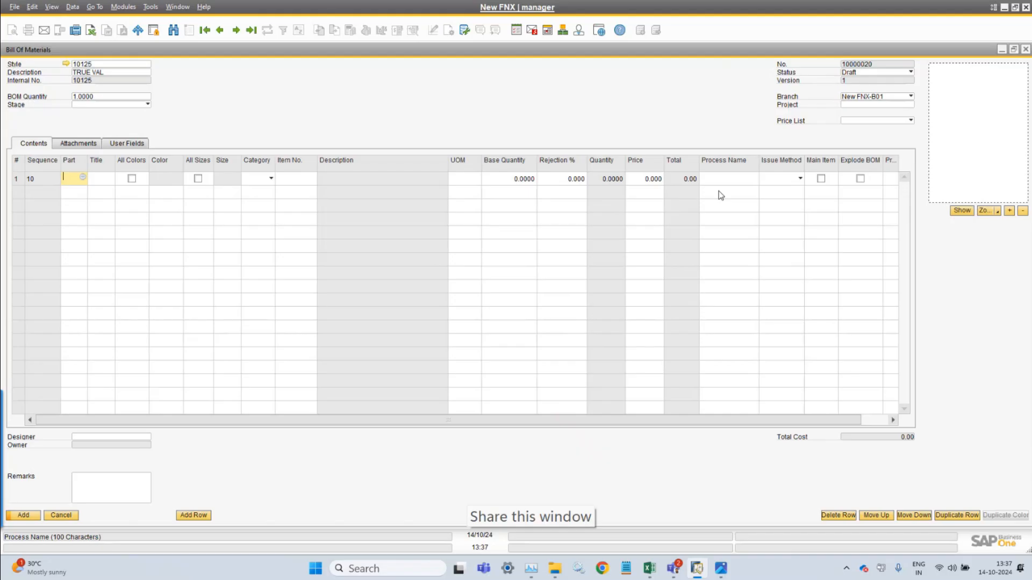
{"action": "left_click", "coordinate": [69, 145]}
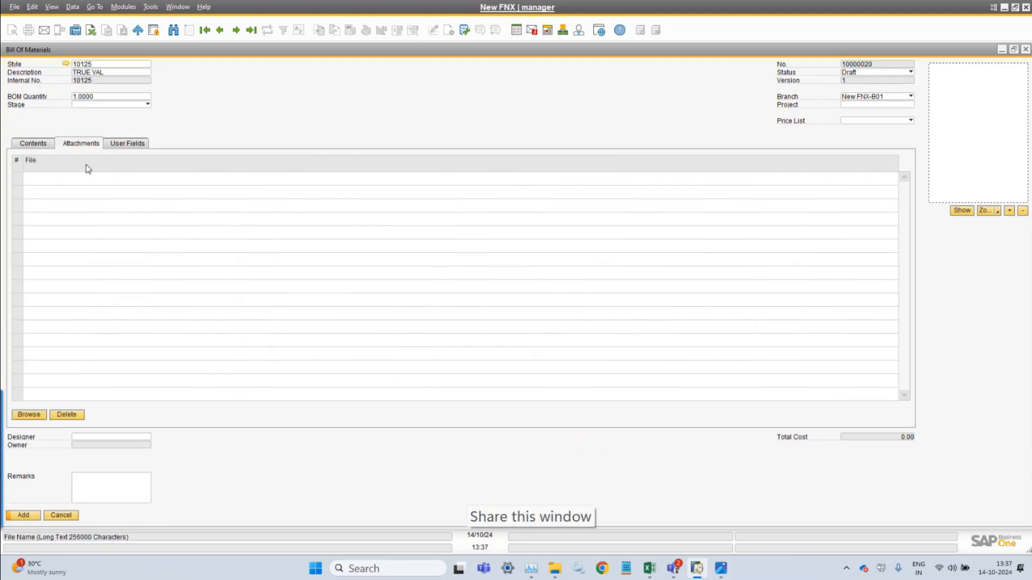
{"action": "left_click", "coordinate": [136, 145]}
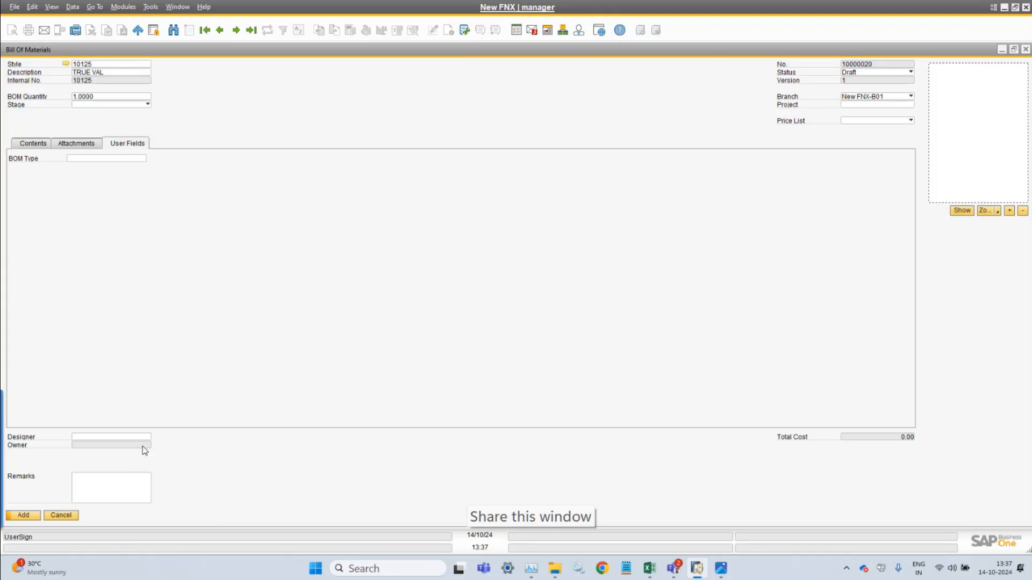
{"action": "left_click", "coordinate": [49, 145]}
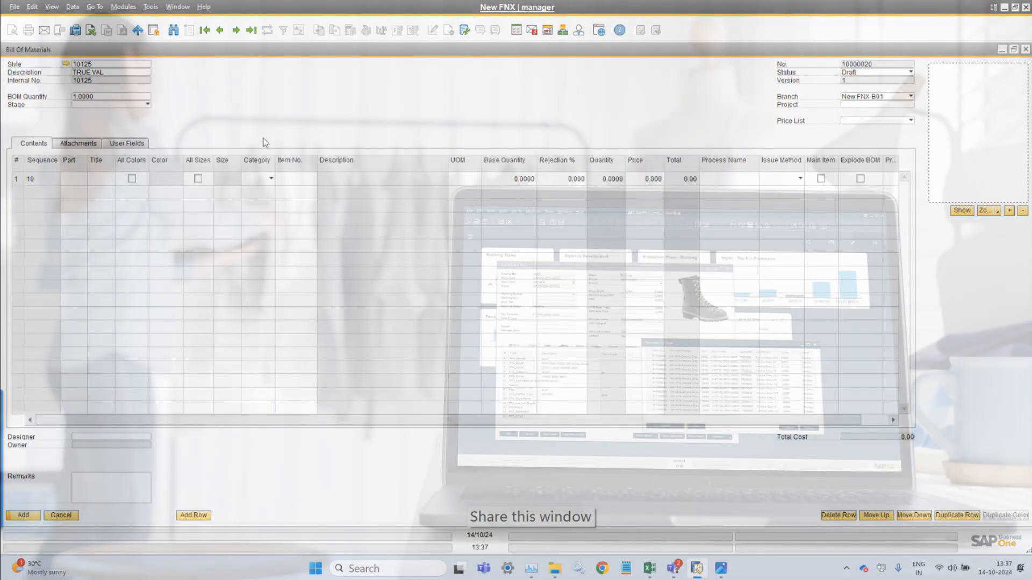